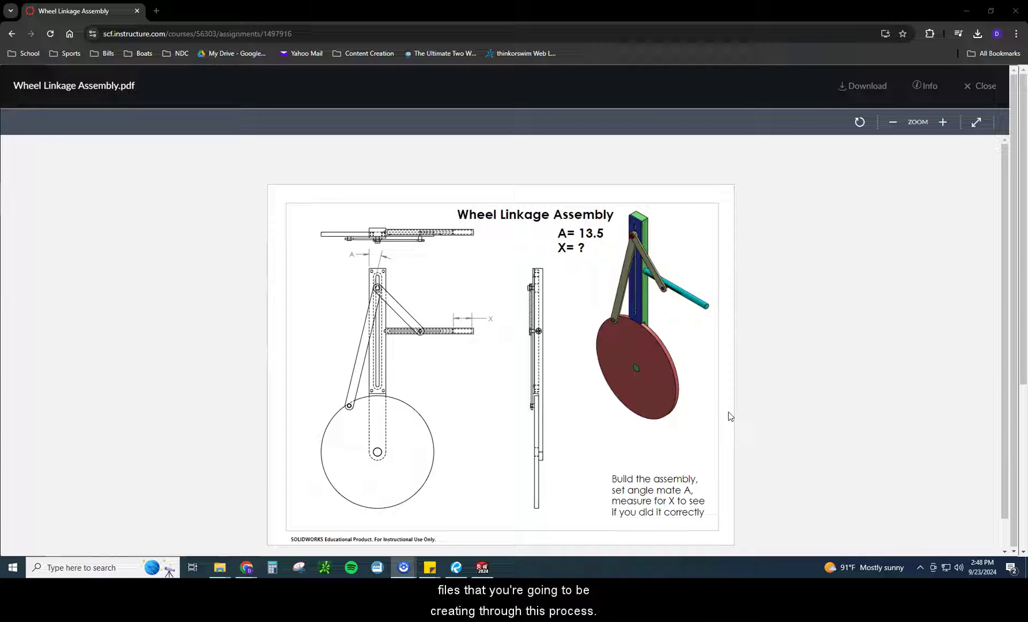
# Step: Review the Wheel Linkage Assembly.pdf drawing, then close the preview to return to the part list
pyautogui.click(739, 396)
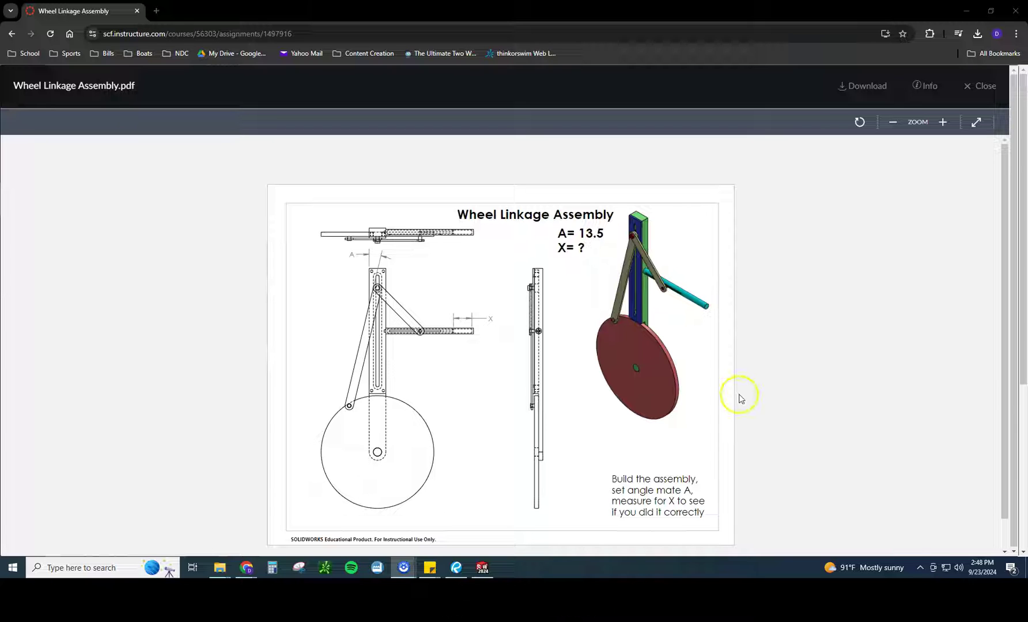
pyautogui.click(473, 401)
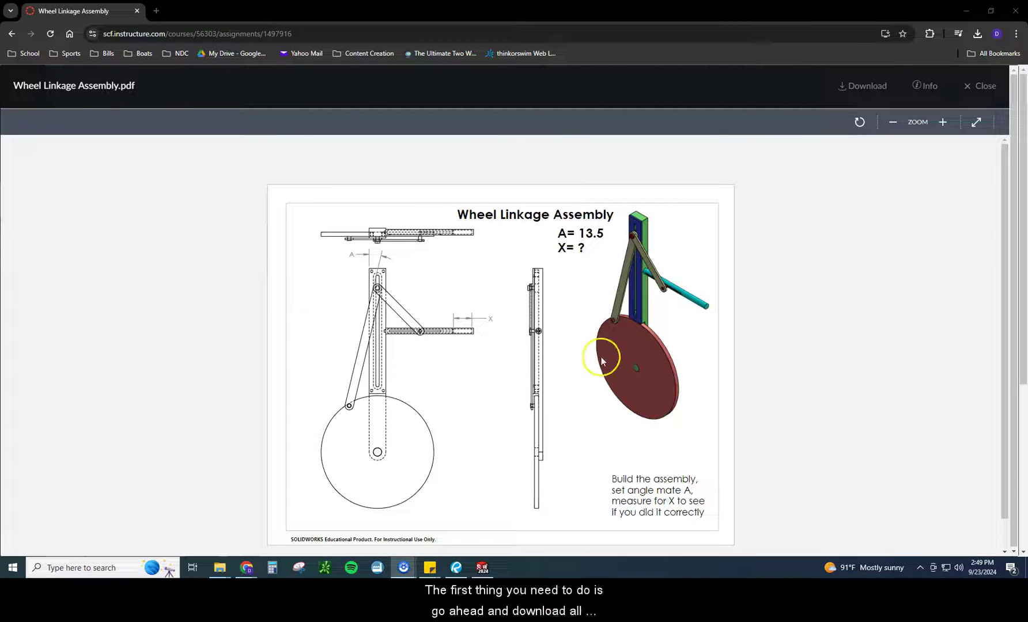
pyautogui.click(983, 85)
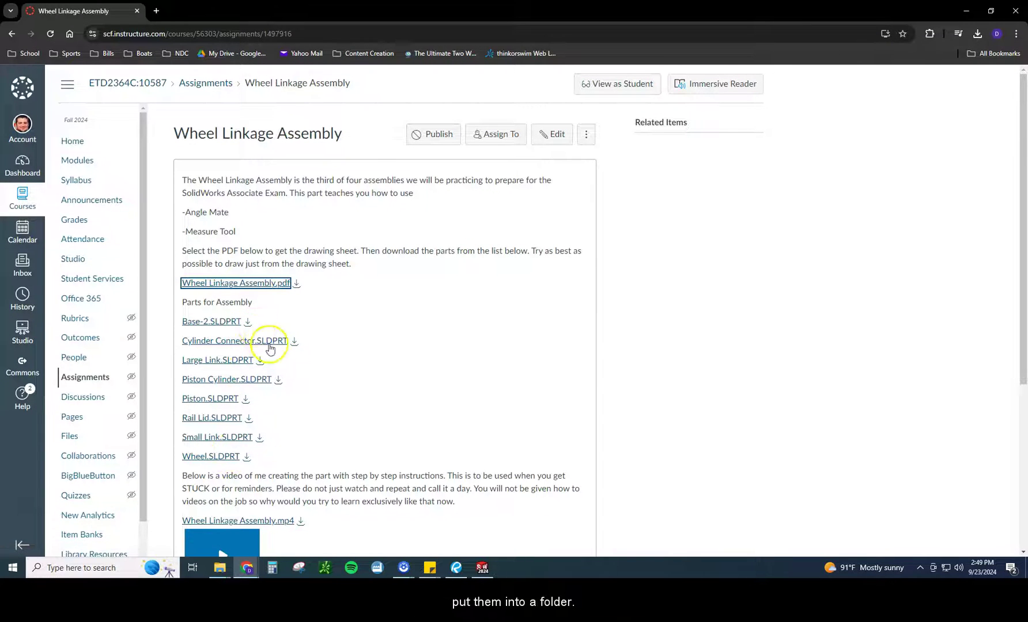
# Step: Switch to SOLIDWORKS and create a new assembly document
pyautogui.click(483, 568)
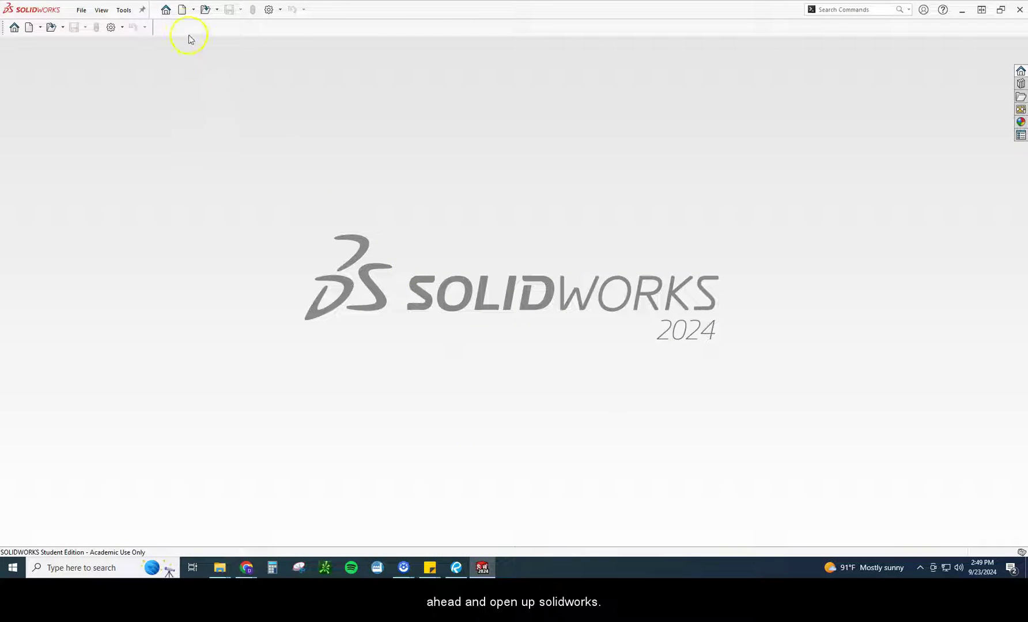
pyautogui.click(183, 11)
pyautogui.doubleClick(522, 231)
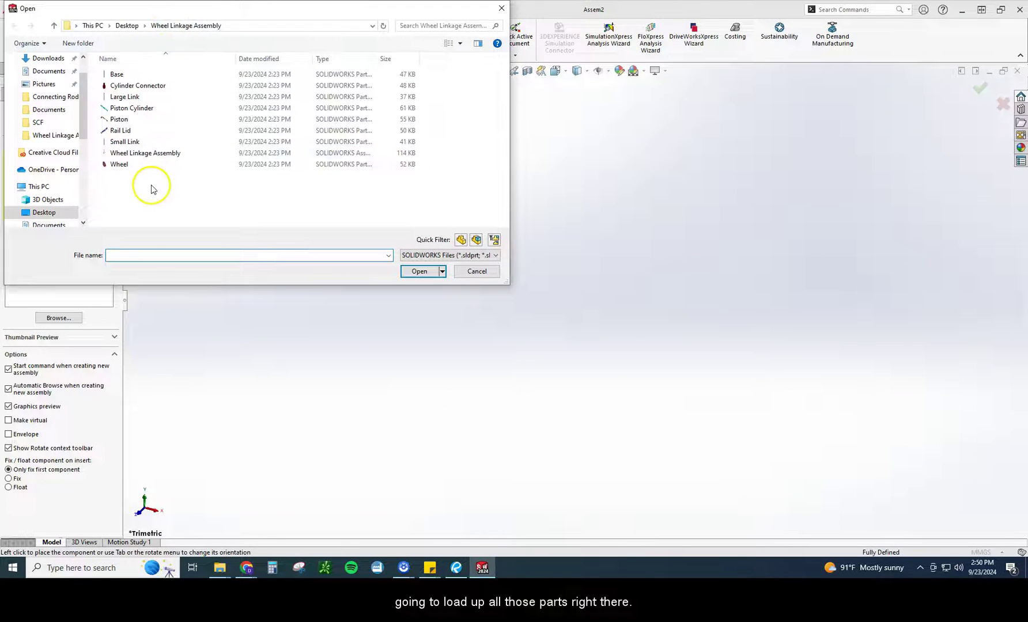
# Step: Open all eight Wheel Linkage parts, from Wheel through Base, together
pyautogui.click(139, 166)
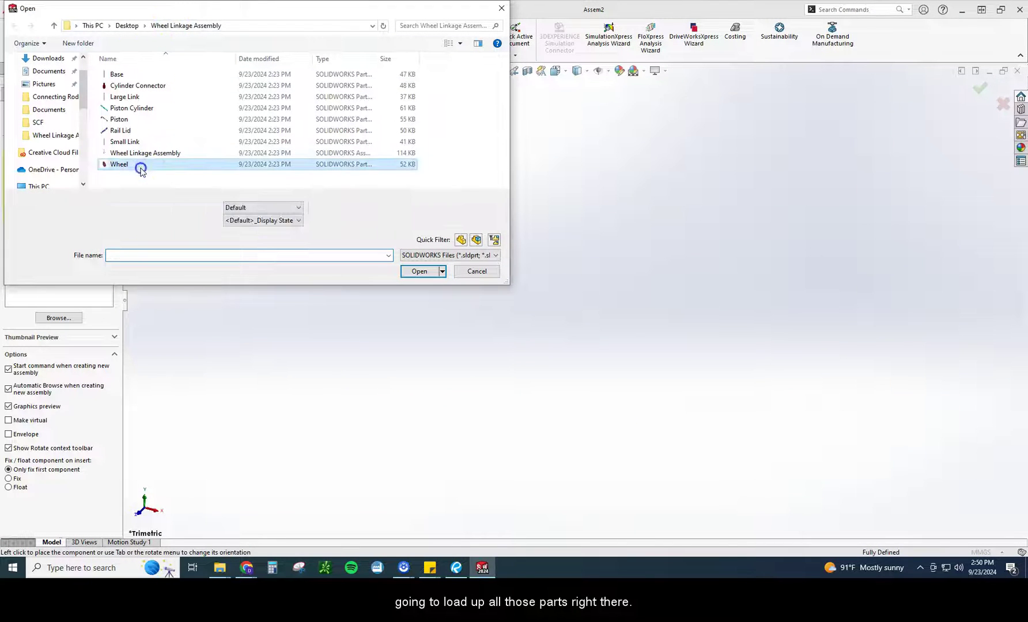
pyautogui.keyDown('ctrl'); pyautogui.click(130, 142); pyautogui.keyUp('ctrl')
pyautogui.keyDown('ctrl'); pyautogui.click(125, 131); pyautogui.keyUp('ctrl')
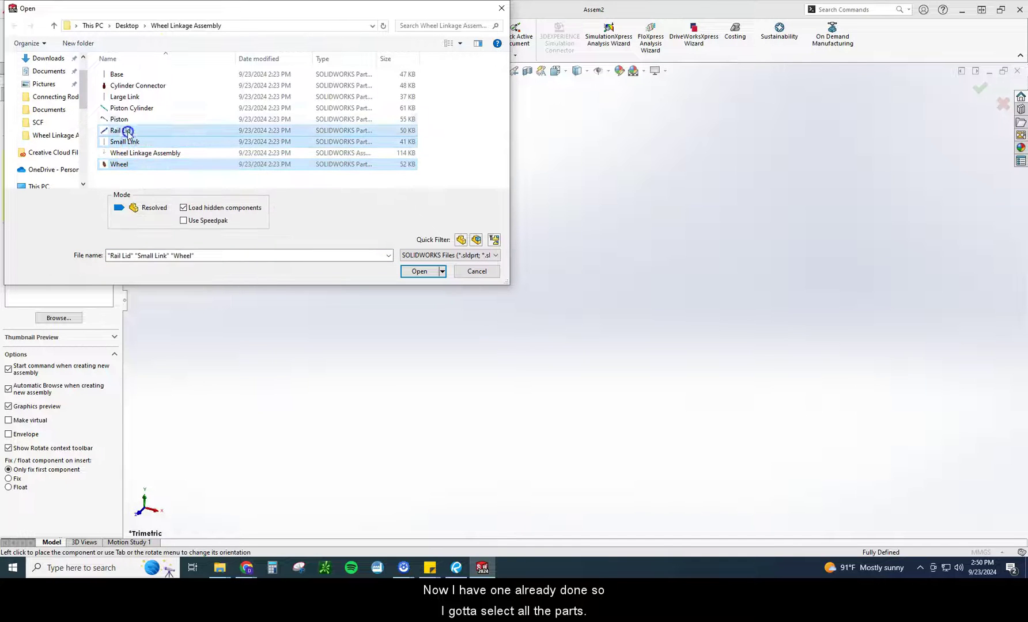
pyautogui.keyDown('ctrl'); pyautogui.click(129, 119); pyautogui.keyUp('ctrl')
pyautogui.keyDown('ctrl'); pyautogui.click(127, 108); pyautogui.keyUp('ctrl')
pyautogui.keyDown('ctrl'); pyautogui.click(126, 97); pyautogui.keyUp('ctrl')
pyautogui.keyDown('ctrl'); pyautogui.click(126, 86); pyautogui.keyUp('ctrl')
pyautogui.keyDown('ctrl'); pyautogui.click(126, 75); pyautogui.keyUp('ctrl')
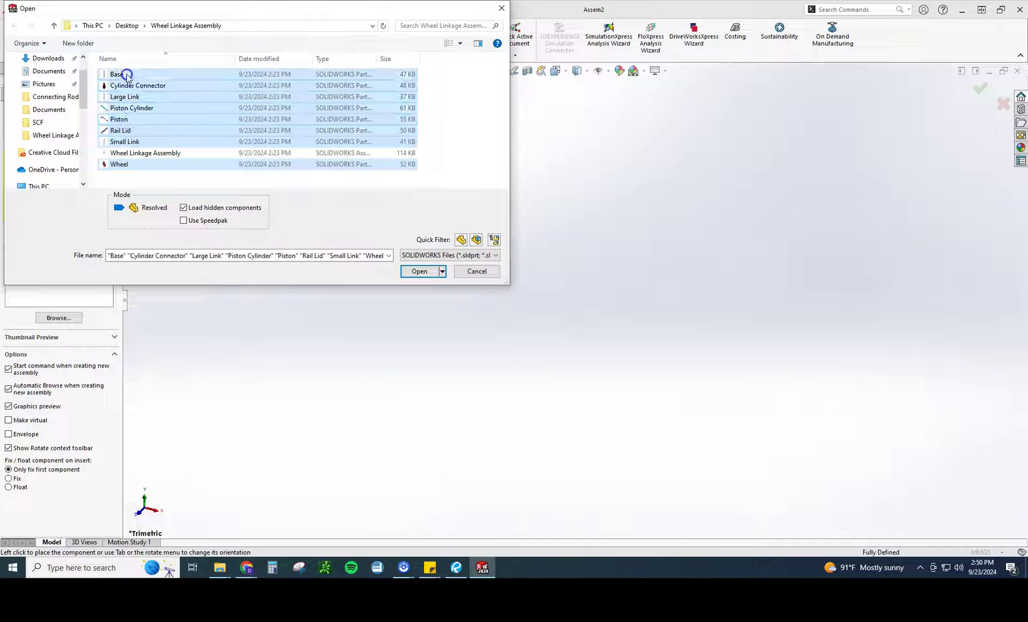
pyautogui.click(419, 271)
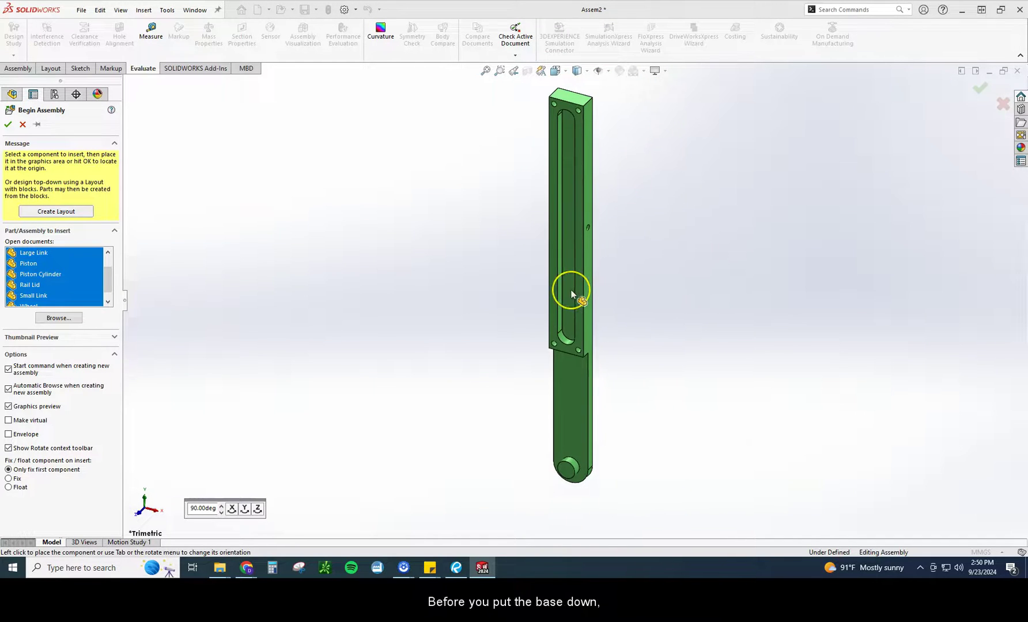
# Step: Pin the Begin Assembly panel and place only the Base part at the assembly origin
pyautogui.click(36, 126)
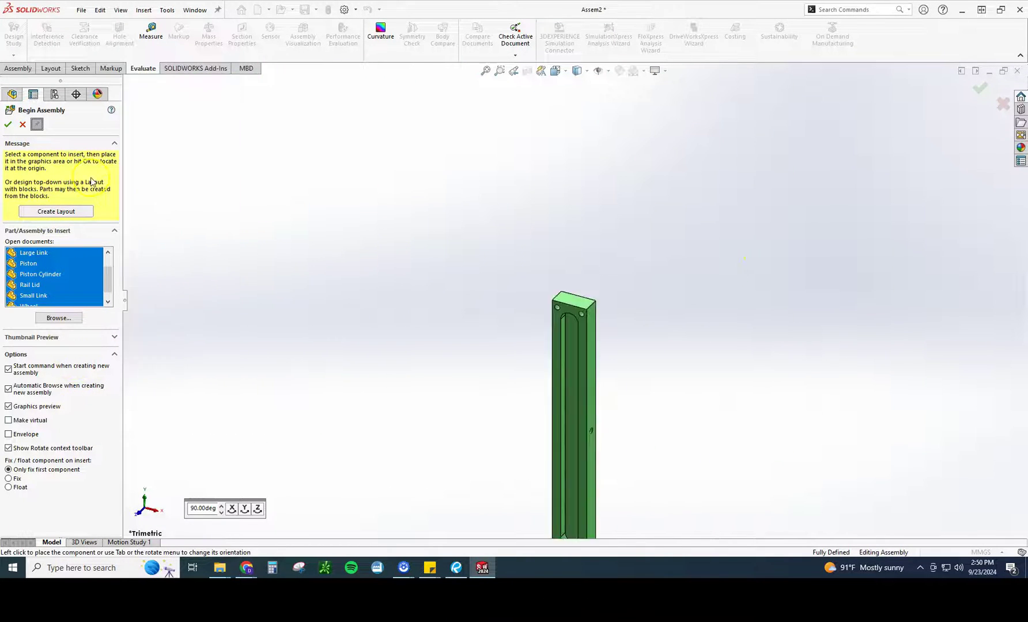
pyautogui.moveTo(108, 272); pyautogui.dragTo(107, 279)
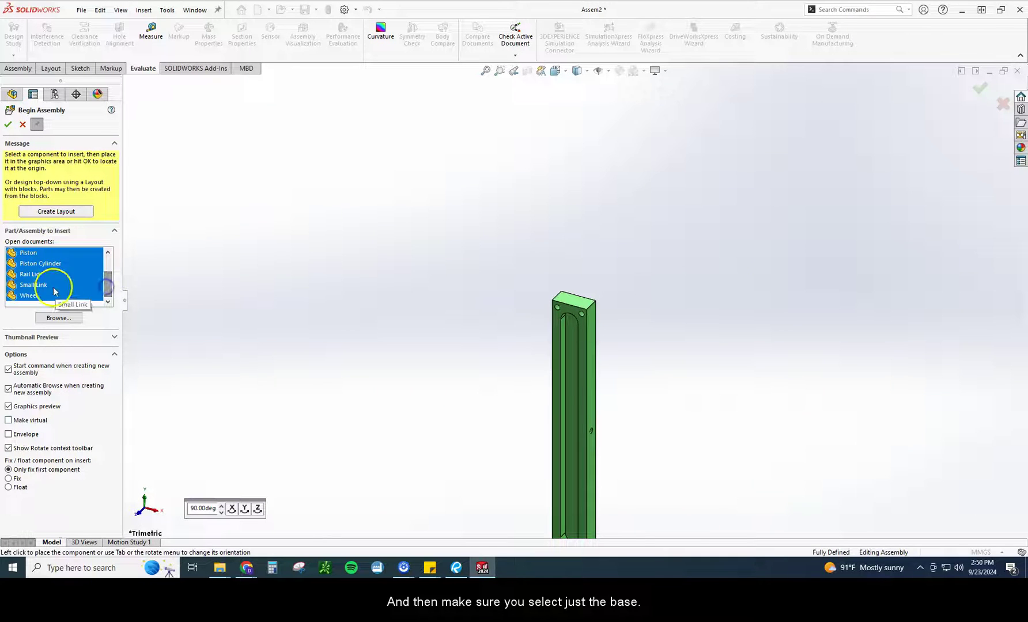
pyautogui.click(35, 285)
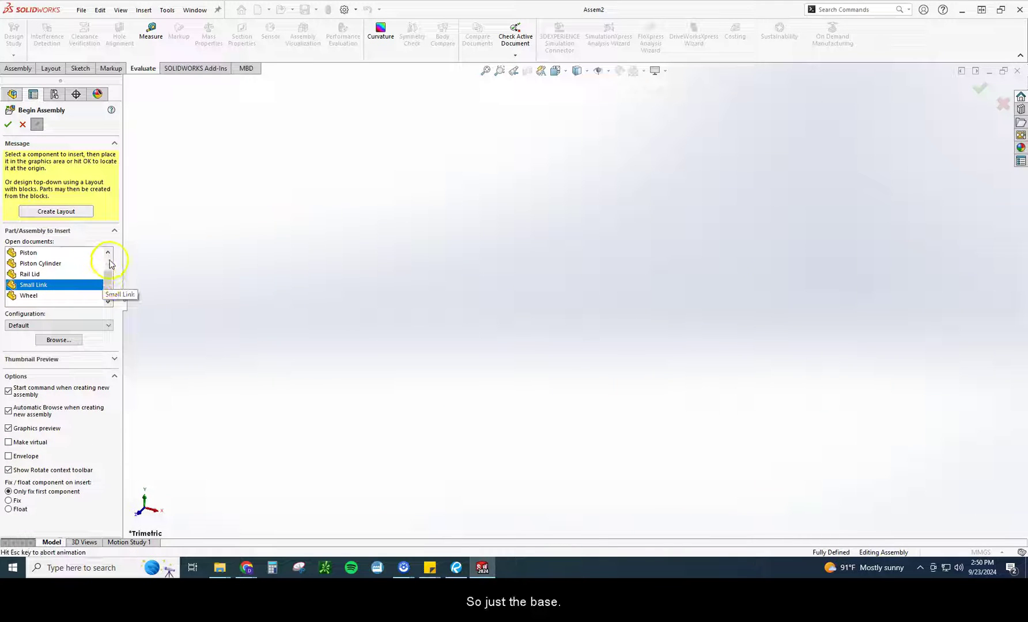
pyautogui.scroll(1, 107, 281)
pyautogui.click(86, 254)
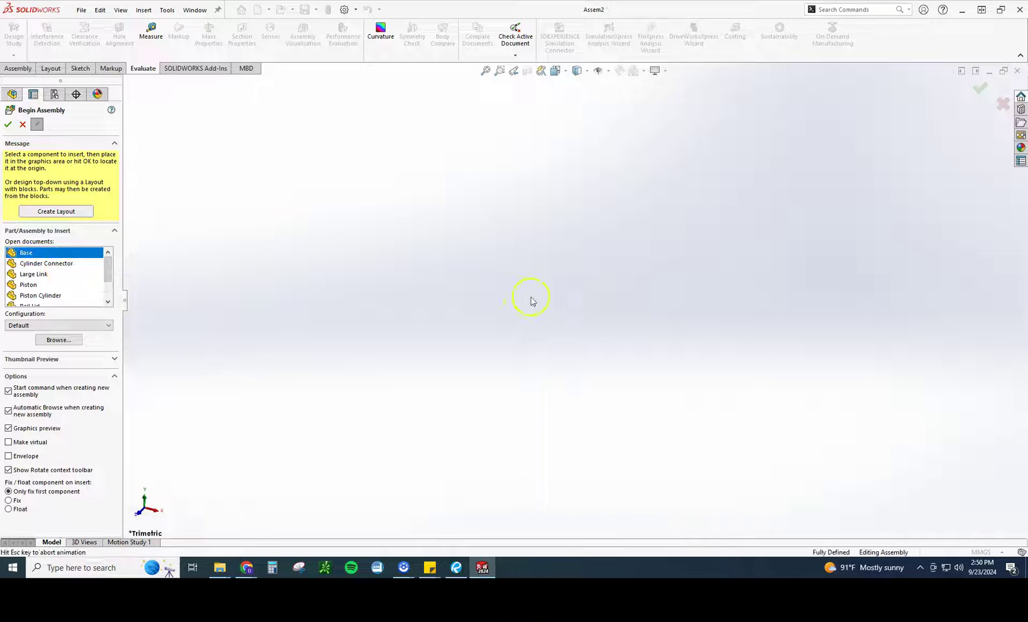
pyautogui.click(8, 124)
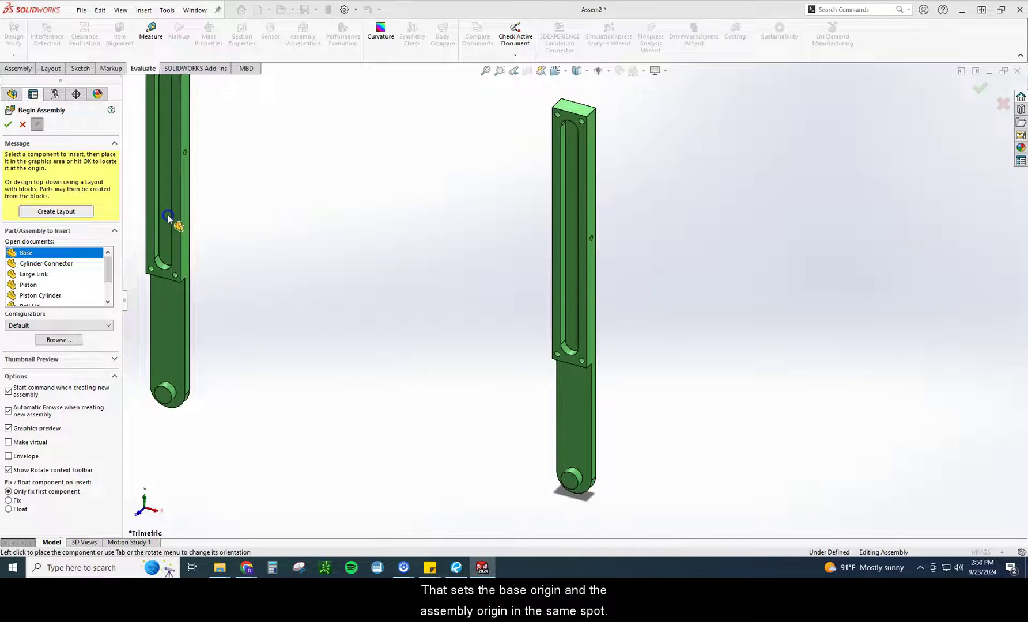
# Step: Place the Cylinder Connector, Large Link, Piston and Piston Cylinder around the Base
pyautogui.click(49, 263)
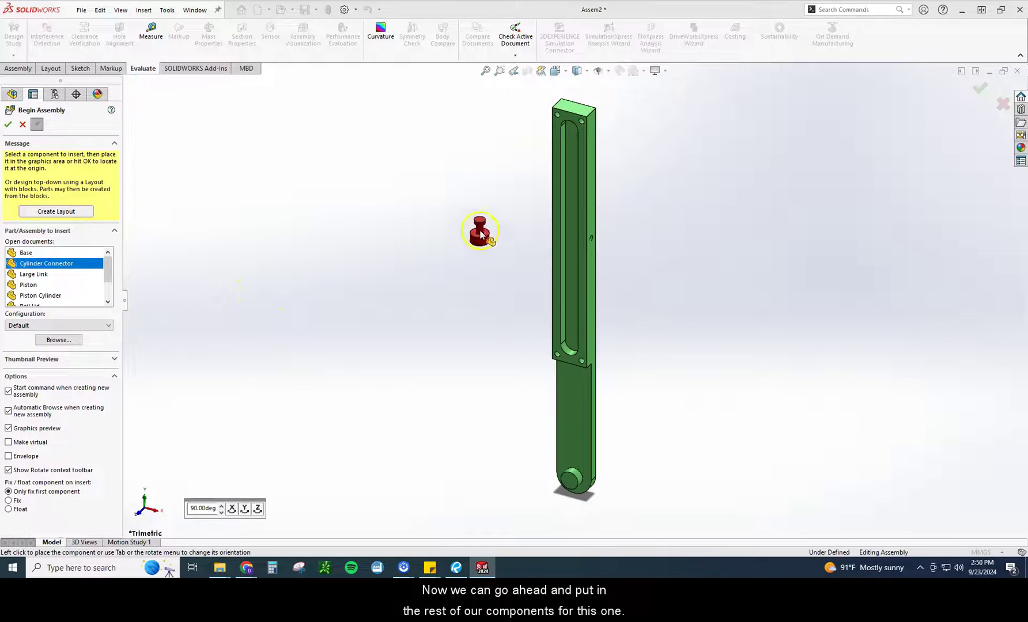
pyautogui.click(478, 226)
pyautogui.click(57, 275)
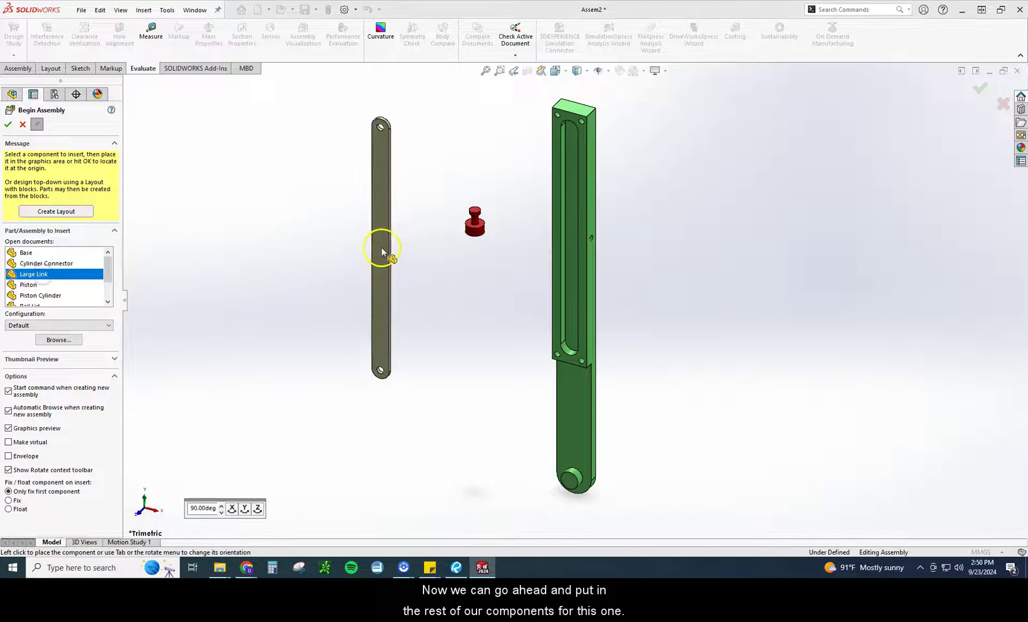
pyautogui.click(390, 253)
pyautogui.click(56, 285)
pyautogui.click(759, 289)
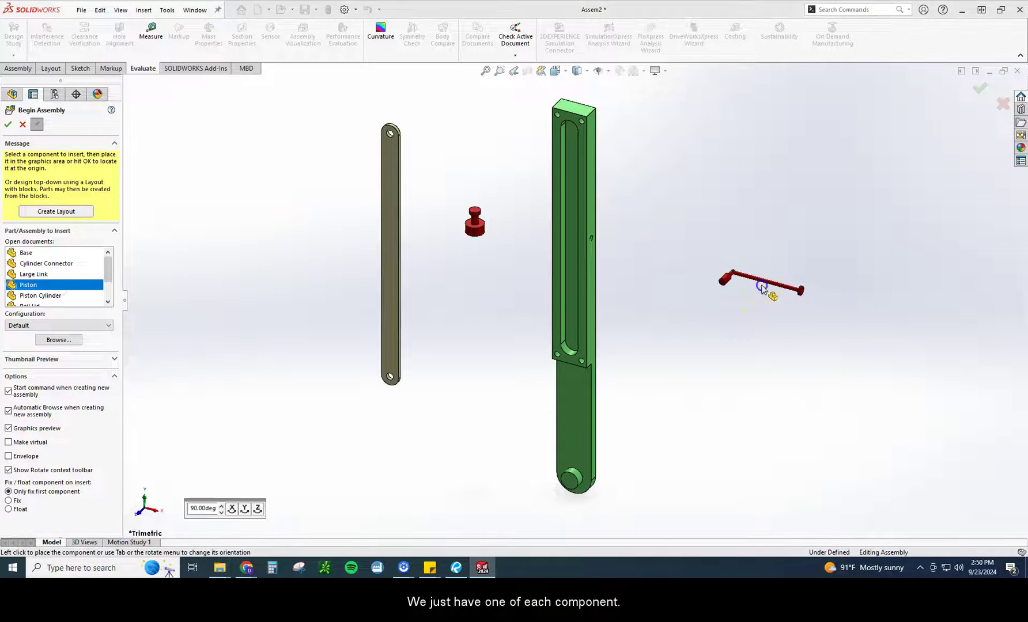
pyautogui.click(46, 295)
pyautogui.click(764, 349)
# Step: Place the Rail Lid, Small Link and Wheel, then finish inserting components
pyautogui.scroll(-2, 109, 282)
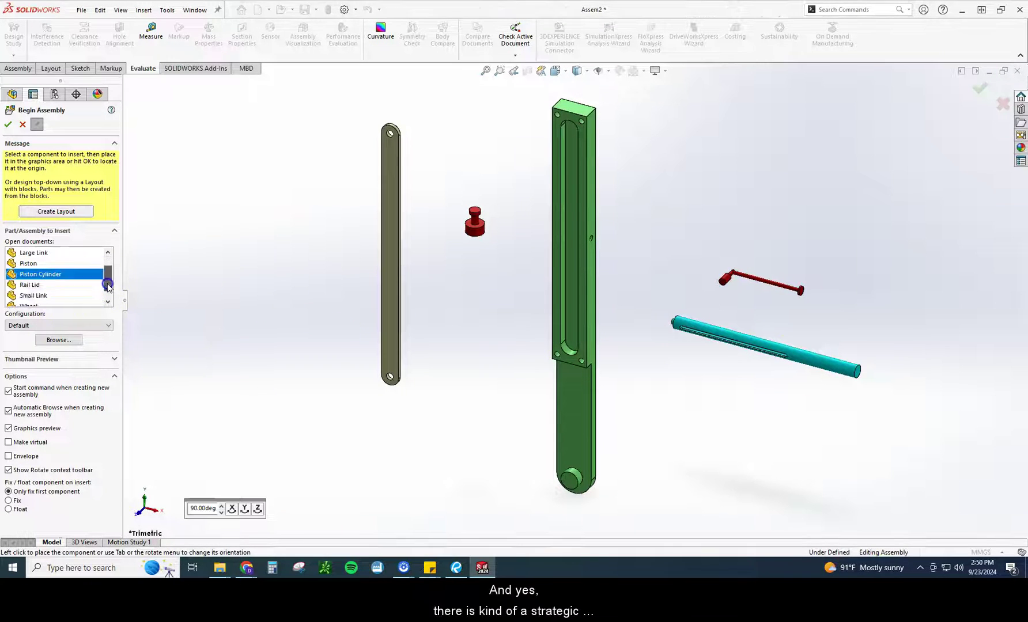
pyautogui.click(52, 285)
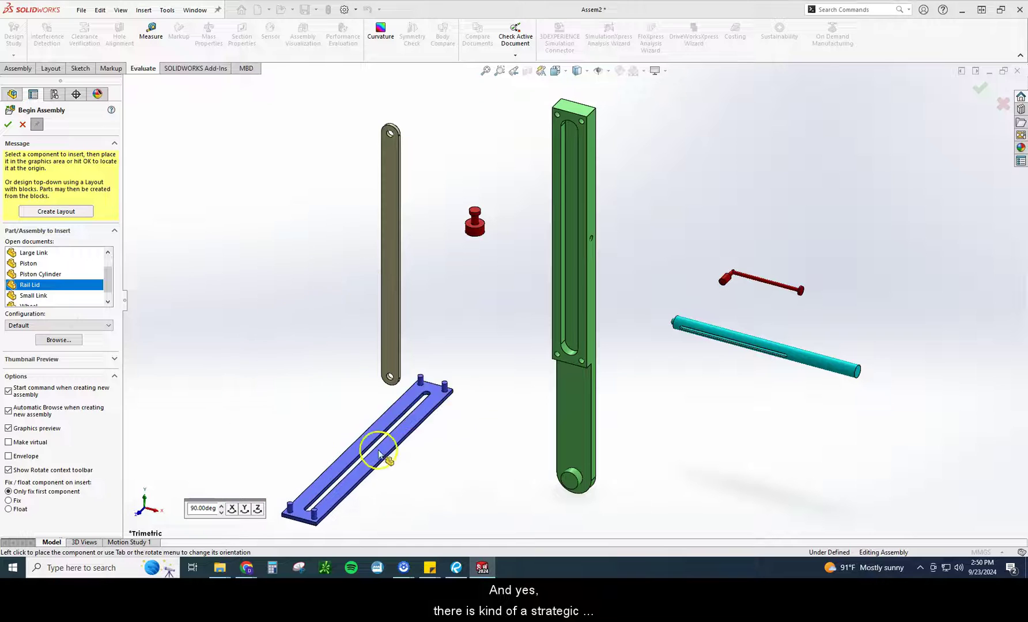
pyautogui.click(409, 451)
pyautogui.click(55, 295)
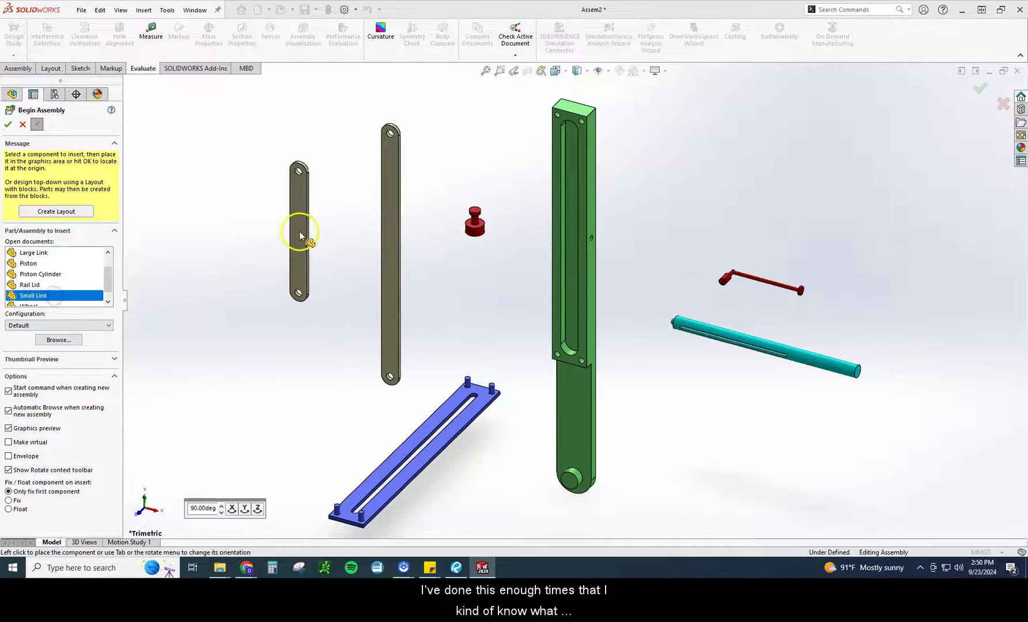
pyautogui.click(306, 231)
pyautogui.scroll(-1, 108, 275)
pyautogui.click(36, 296)
pyautogui.click(761, 470)
pyautogui.click(9, 126)
pyautogui.scroll(3, 793, 397)
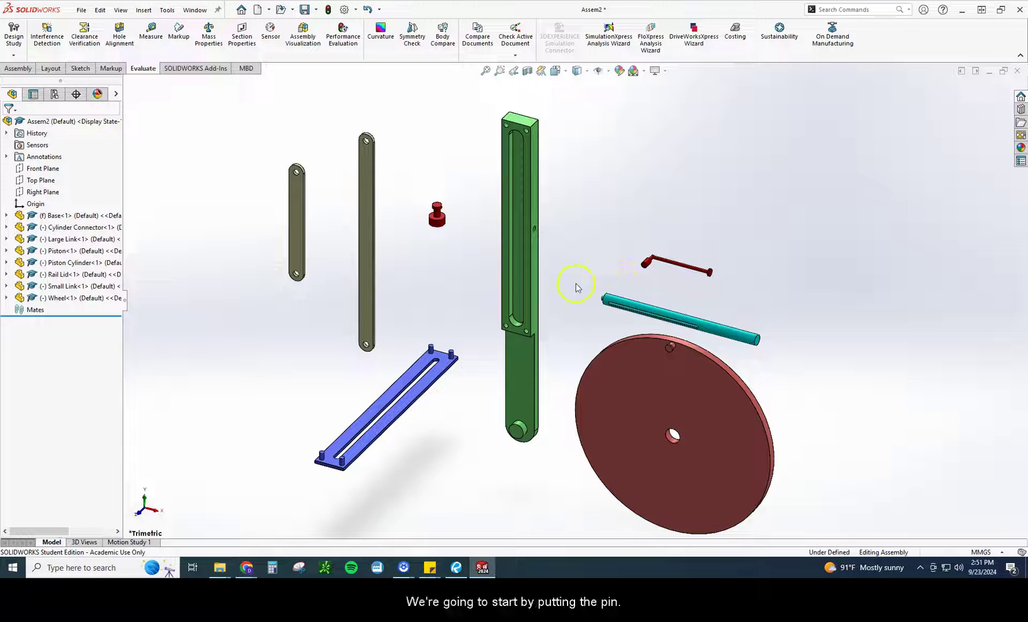
# Step: Select the Cylinder Connector in the graphics area and FeatureManager tree, then clear the selection
pyautogui.click(438, 224)
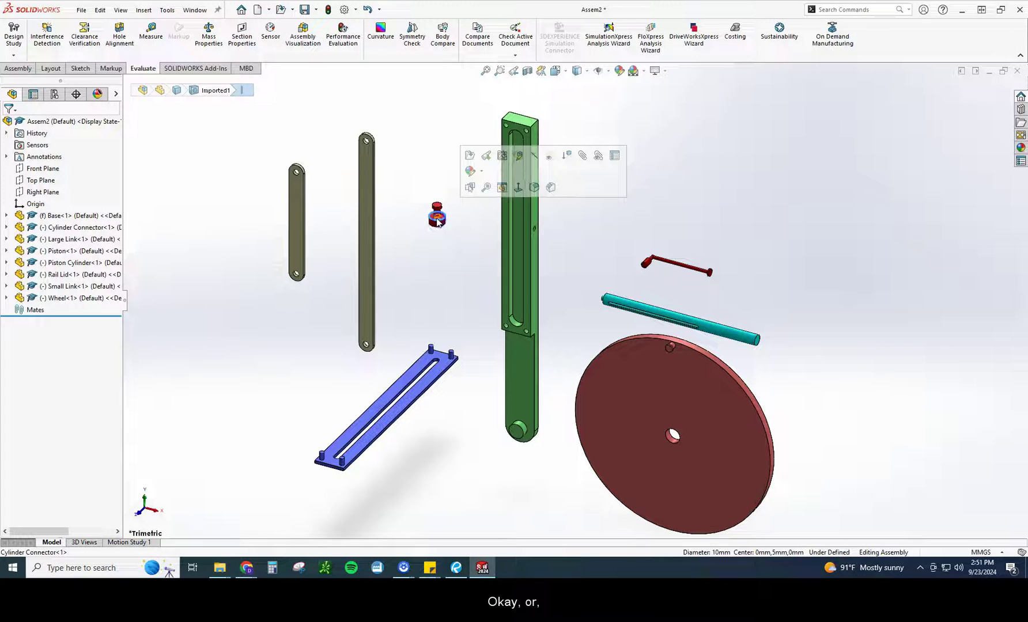
pyautogui.click(58, 276)
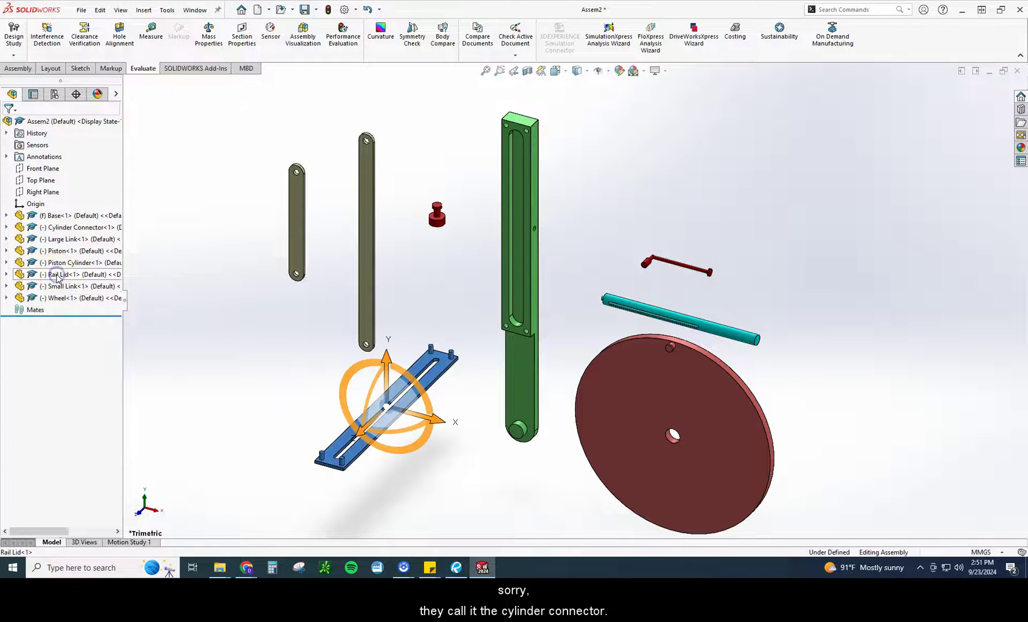
pyautogui.click(166, 318)
pyautogui.click(62, 229)
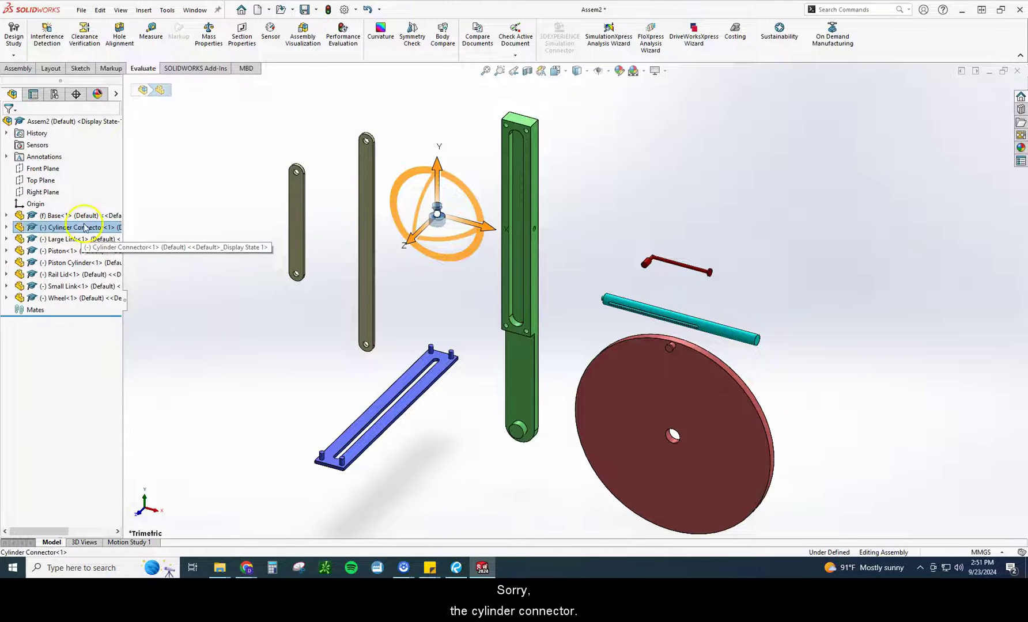
pyautogui.click(208, 159)
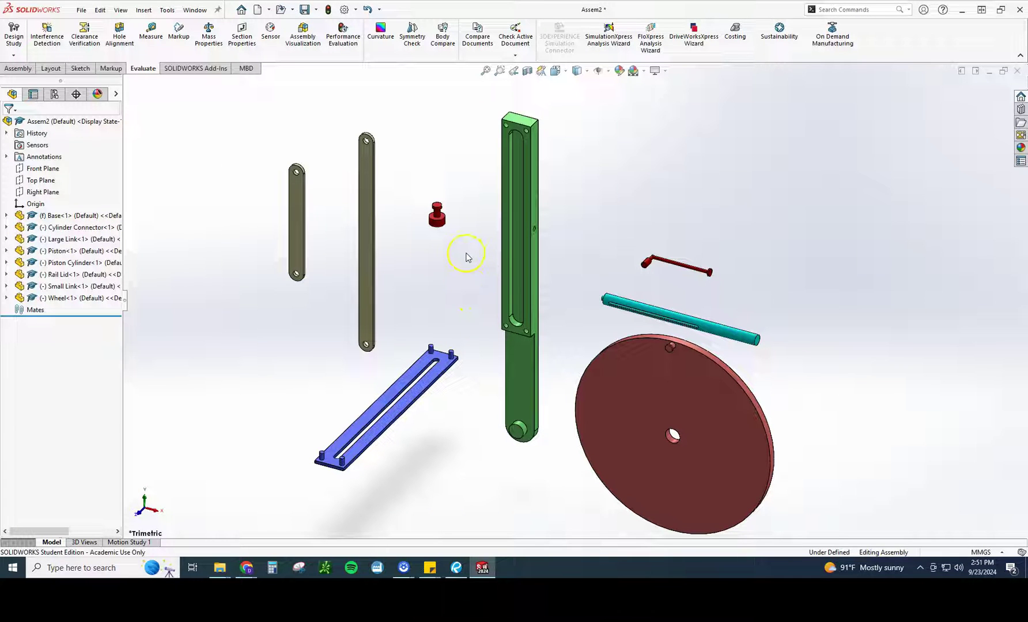
# Step: Mate the Cylinder Connector pin face coincident to the Base's back face
pyautogui.click(13, 69)
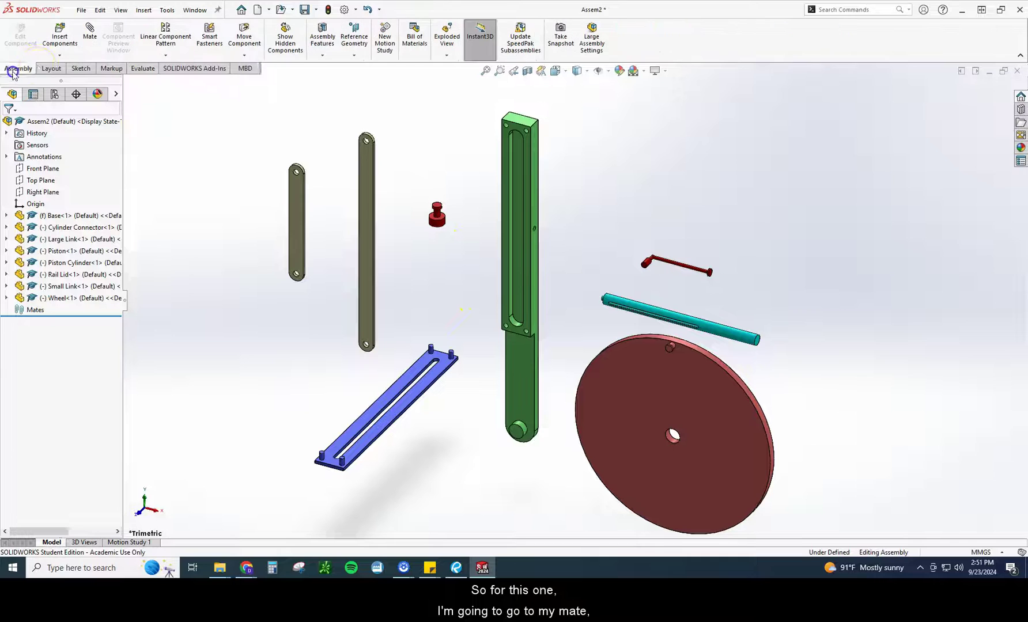
pyautogui.click(88, 40)
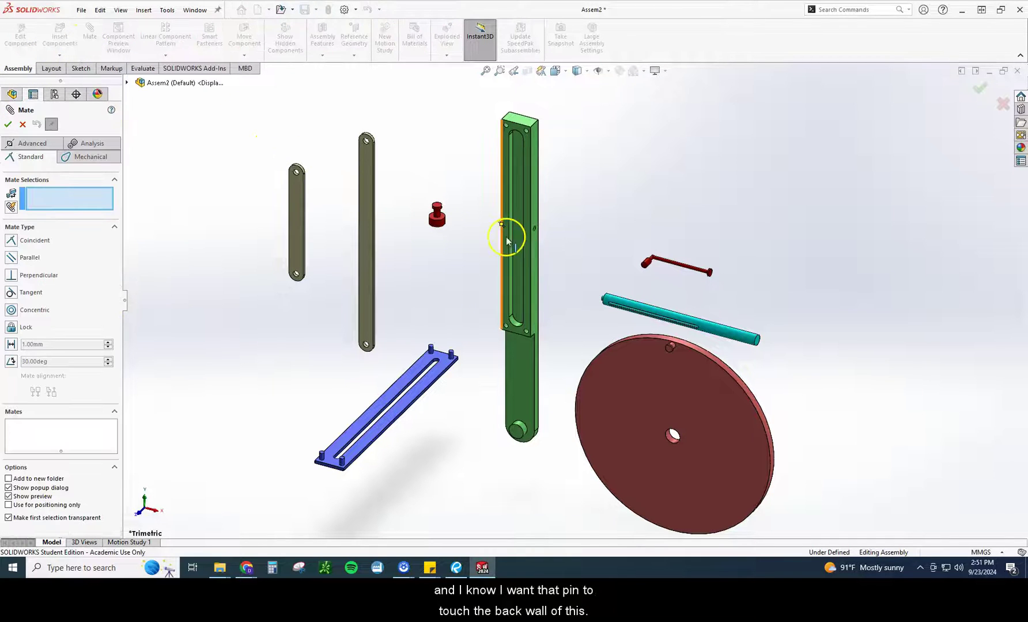
pyautogui.click(518, 224)
pyautogui.moveTo(471, 252); pyautogui.dragTo(468, 121, button='middle')
pyautogui.scroll(-3, 455, 207)
pyautogui.scroll(-1, 448, 228)
pyautogui.click(450, 229)
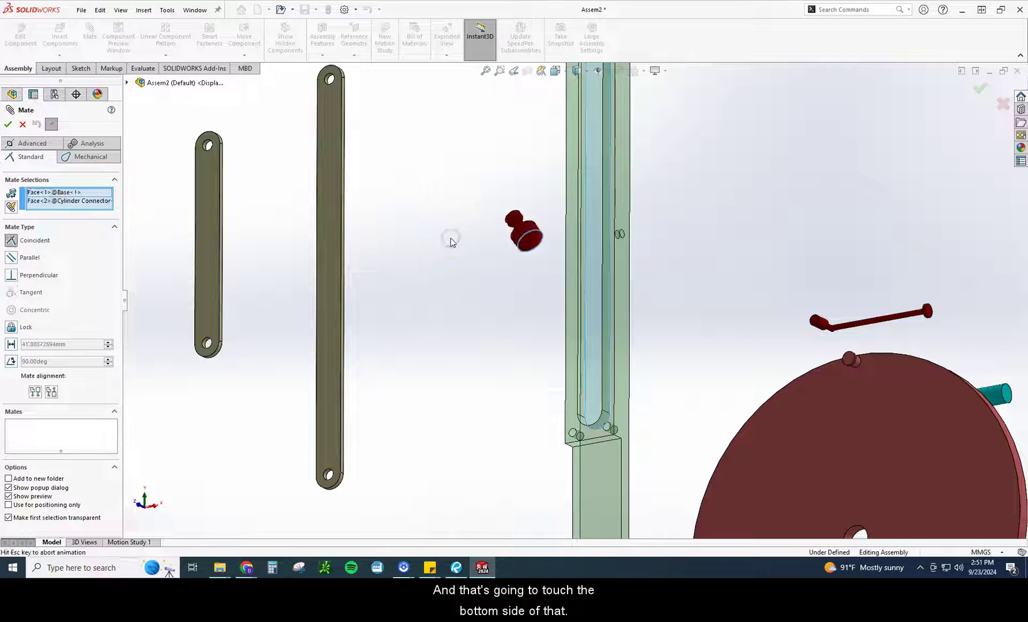
pyautogui.rightClick(451, 231)
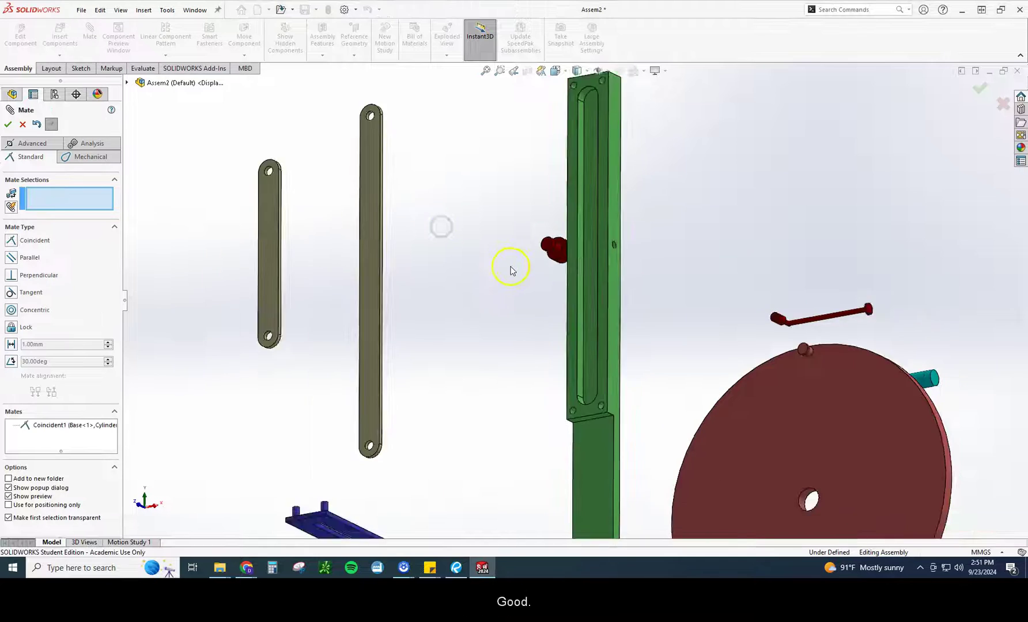
# Step: From the front view, drag the Cylinder Connector over the slot and nudge it lower
pyautogui.moveTo(510, 271); pyautogui.dragTo(594, 358, button='middle')
pyautogui.hotkey('ctrl', '1')
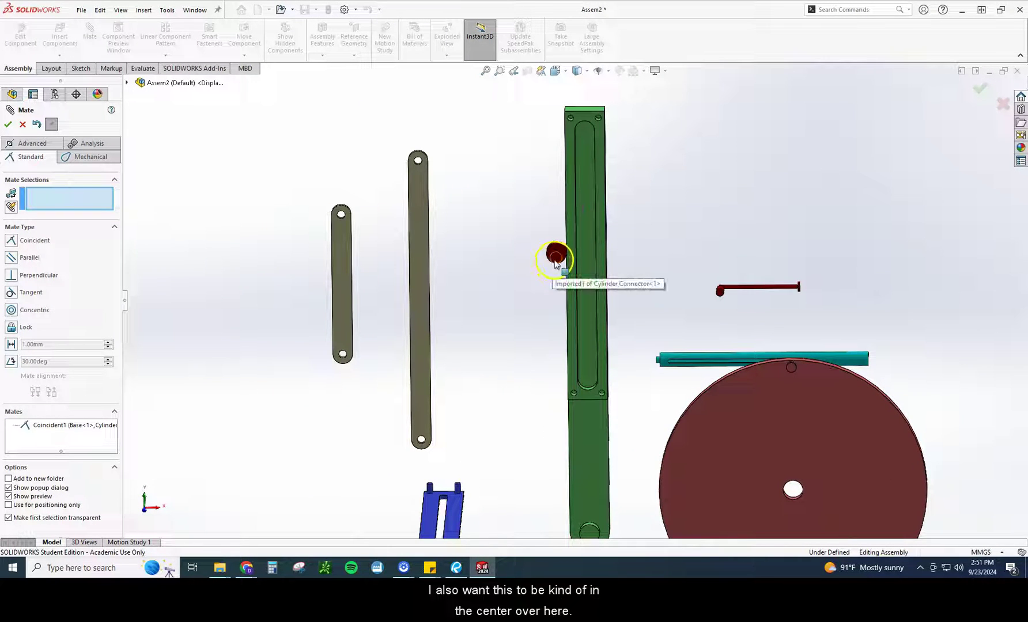
pyautogui.moveTo(556, 262); pyautogui.dragTo(570, 211)
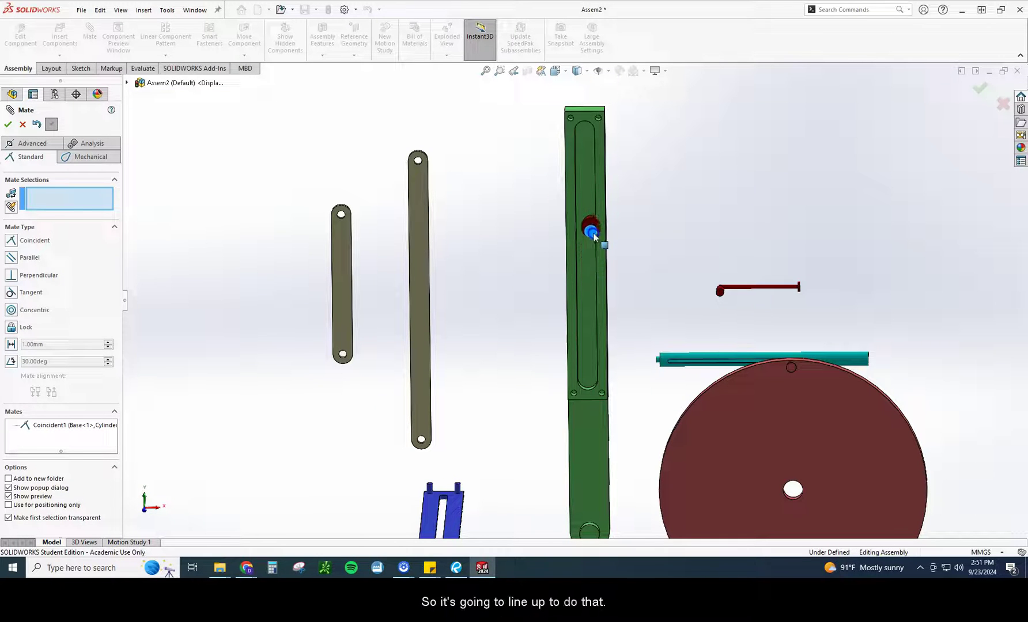
pyautogui.moveTo(557, 248); pyautogui.dragTo(535, 245, button='middle')
pyautogui.scroll(-5, 590, 230)
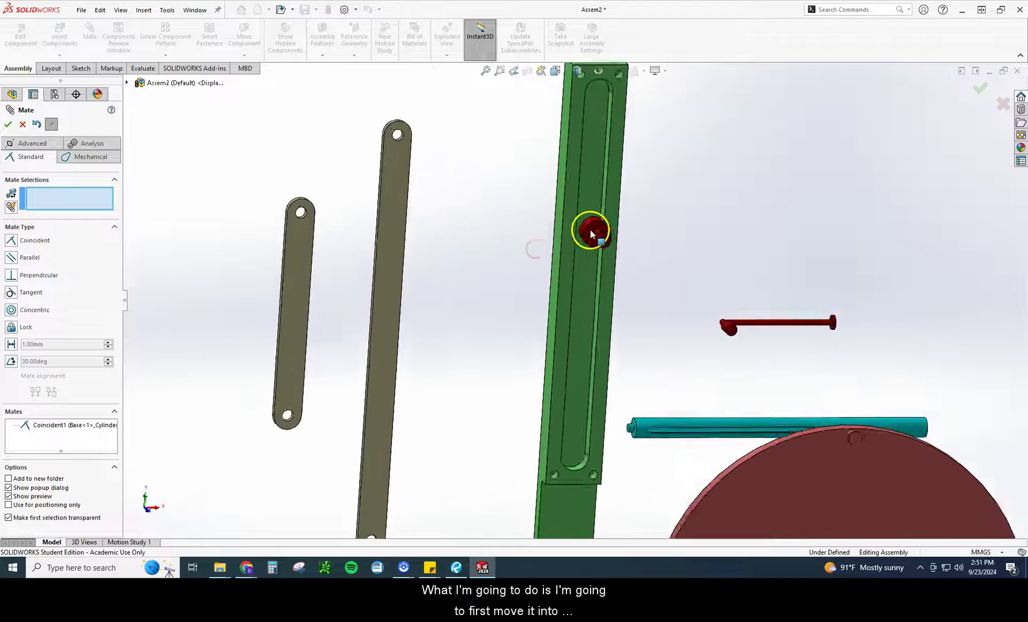
pyautogui.moveTo(569, 249); pyautogui.dragTo(570, 259)
pyautogui.click(510, 263)
pyautogui.moveTo(499, 261); pyautogui.dragTo(567, 284, button='middle')
pyautogui.scroll(-2, 564, 256)
pyautogui.scroll(-2, 563, 256)
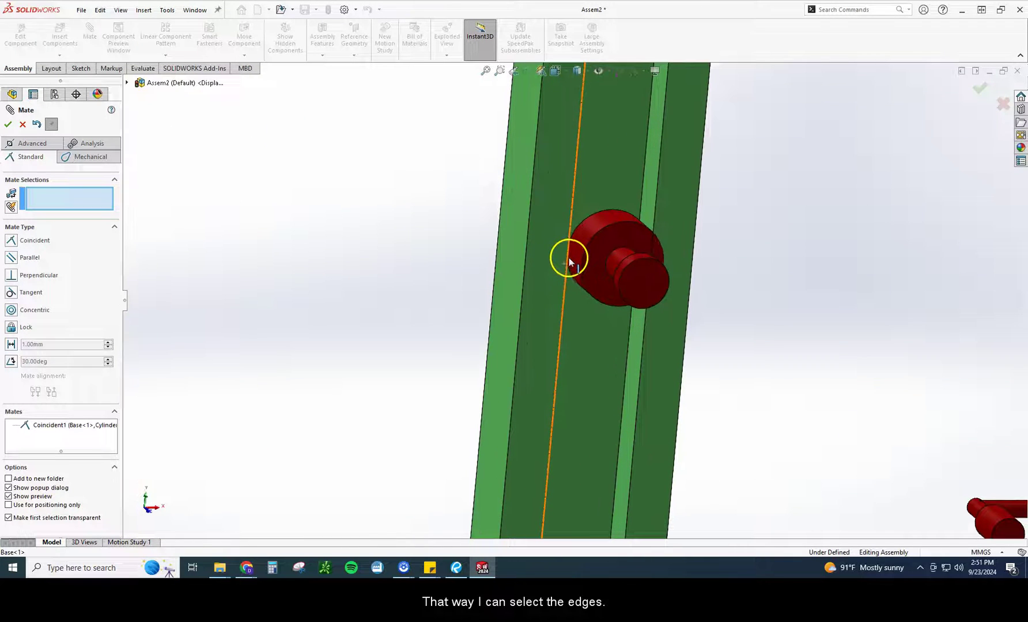
# Step: Add a Tangent mate between the Cylinder Connector's round face and the Base slot face
pyautogui.click(578, 251)
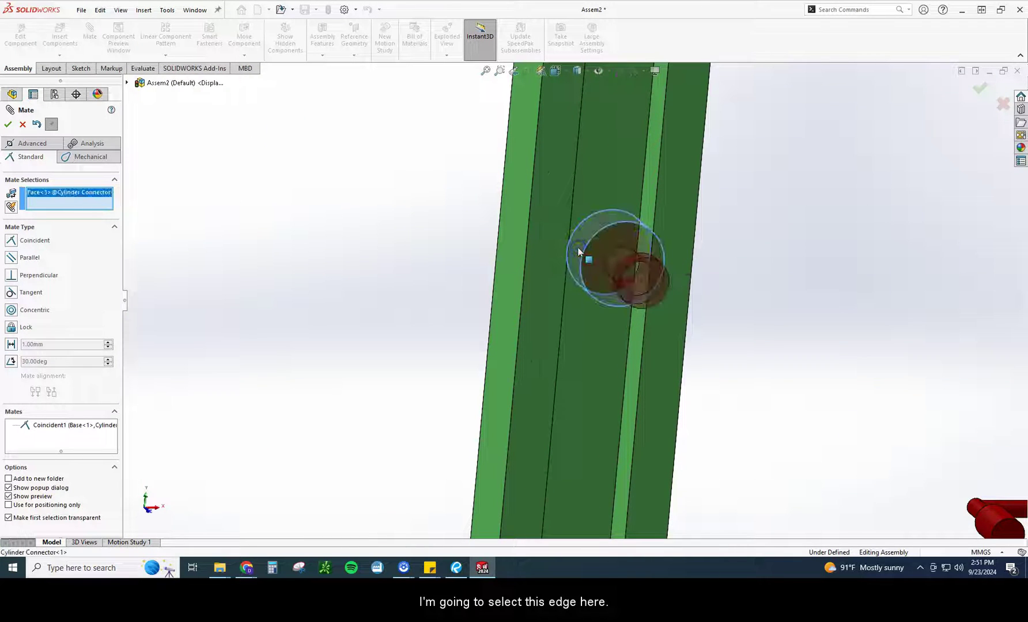
pyautogui.moveTo(577, 251); pyautogui.dragTo(539, 225, button='middle')
pyautogui.click(540, 226)
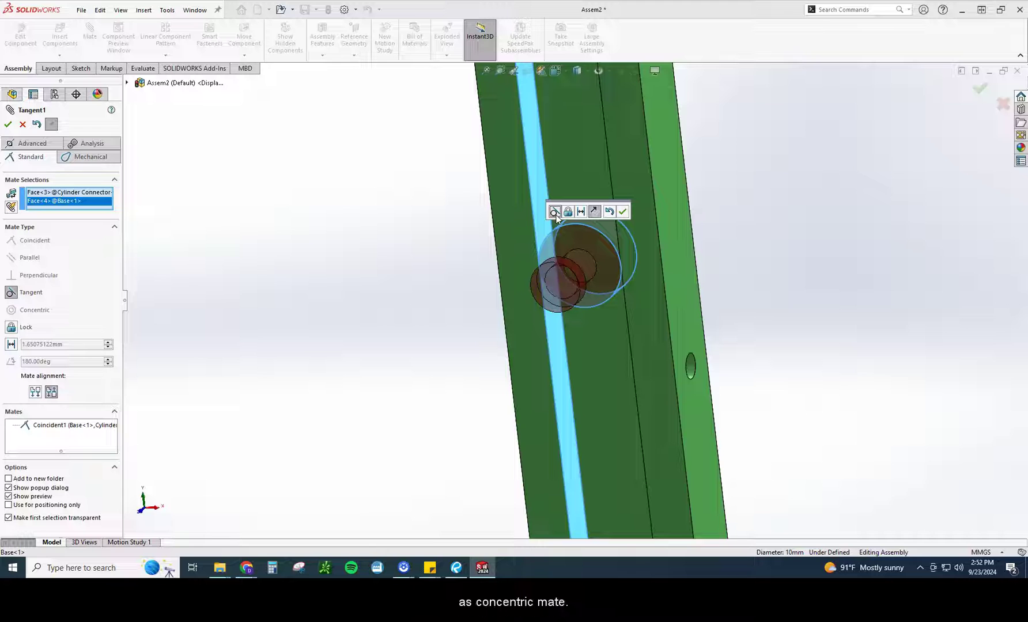
pyautogui.rightClick(562, 246)
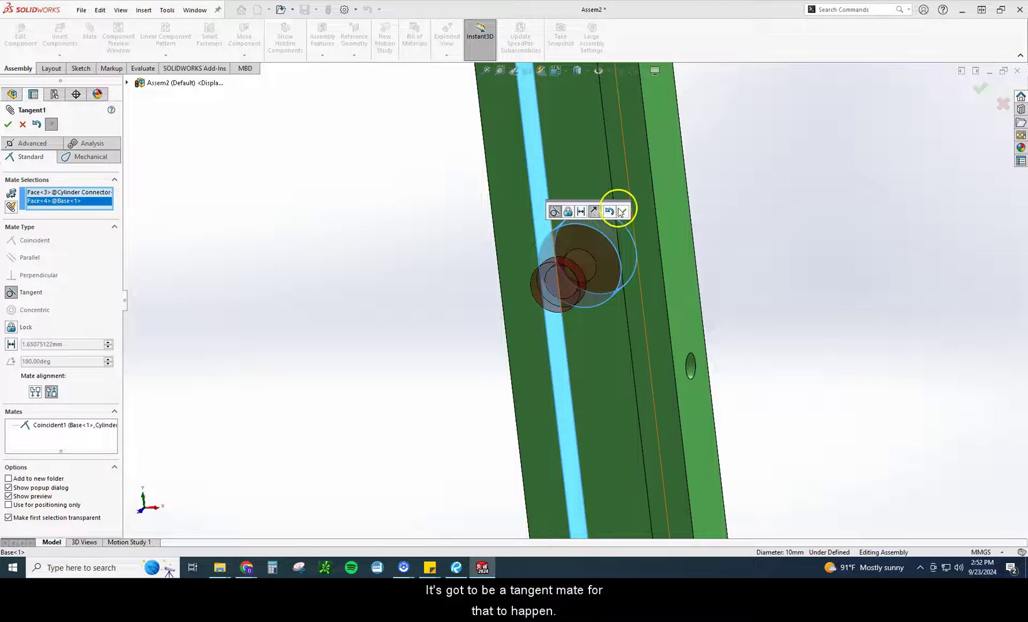
pyautogui.click(624, 212)
# Step: Drag the connector along the slot toward its top to test the tangent mate
pyautogui.moveTo(624, 245); pyautogui.dragTo(705, 274, button='middle')
pyautogui.moveTo(591, 286); pyautogui.dragTo(574, 309)
pyautogui.scroll(3, 673, 318)
pyautogui.moveTo(671, 316); pyautogui.dragTo(665, 307, button='middle')
pyautogui.moveTo(580, 299); pyautogui.dragTo(574, 241)
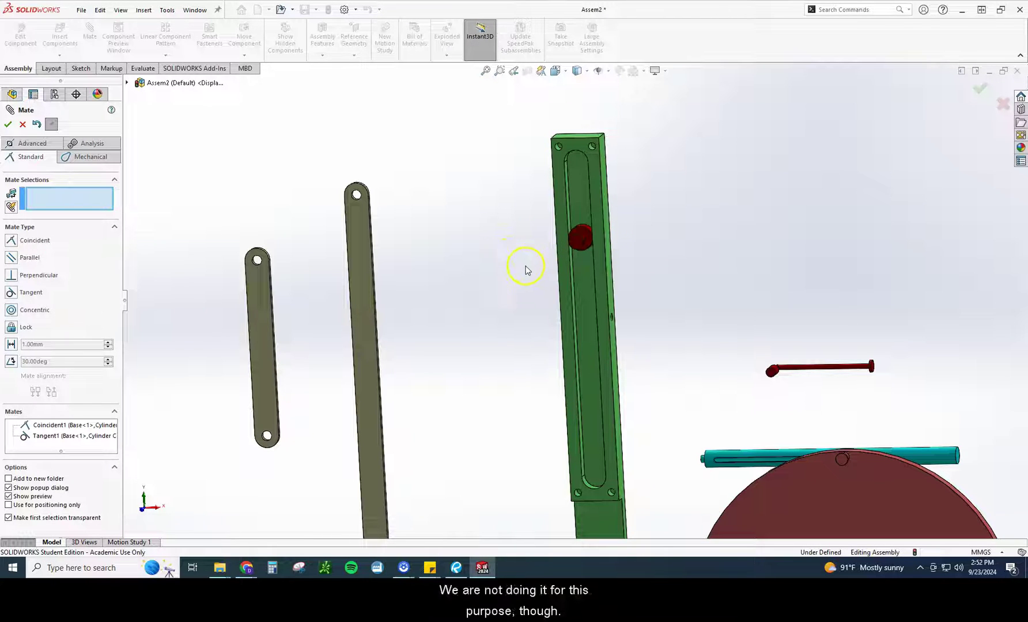
pyautogui.scroll(3, 521, 280)
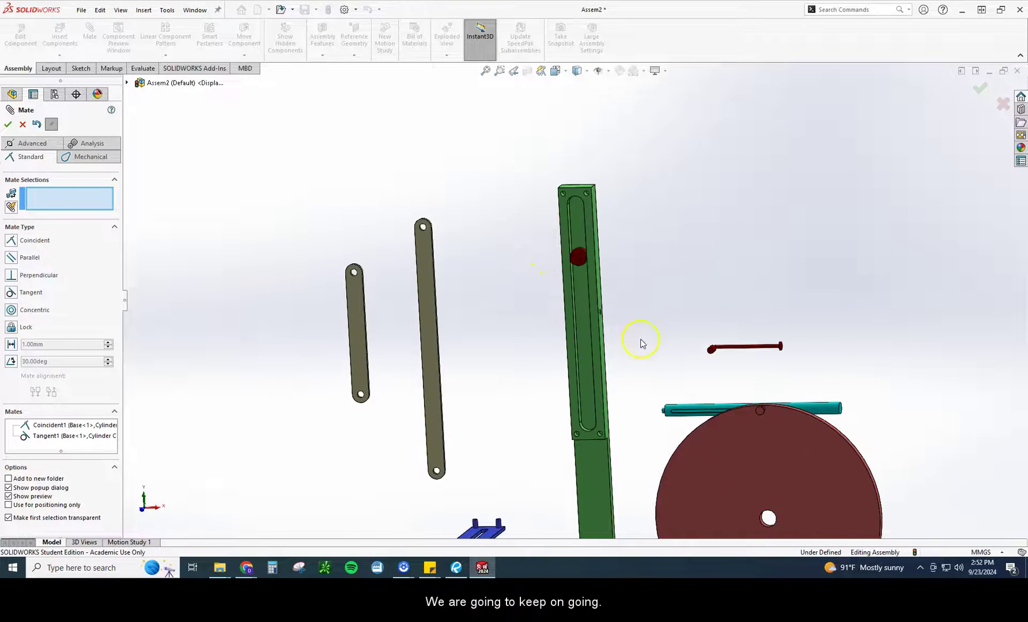
pyautogui.scroll(2, 640, 339)
# Step: Mate the Rail Lid's first pin concentric to the Base's top hole, with alignment flipped
pyautogui.scroll(1, 542, 478)
pyautogui.scroll(-3, 519, 455)
pyautogui.scroll(-1, 535, 390)
pyautogui.scroll(-2, 544, 374)
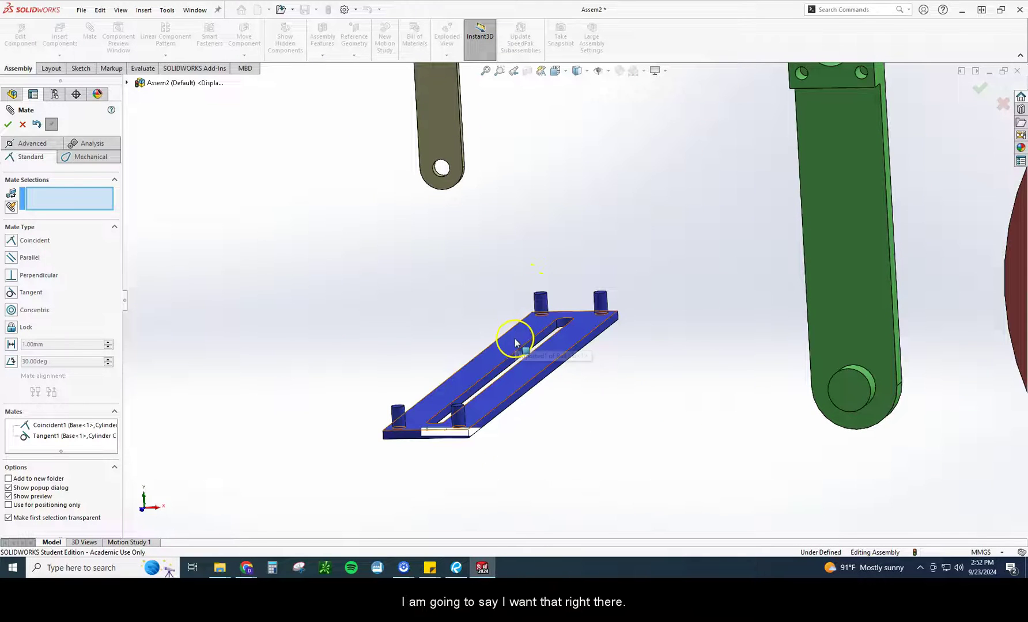
pyautogui.click(541, 307)
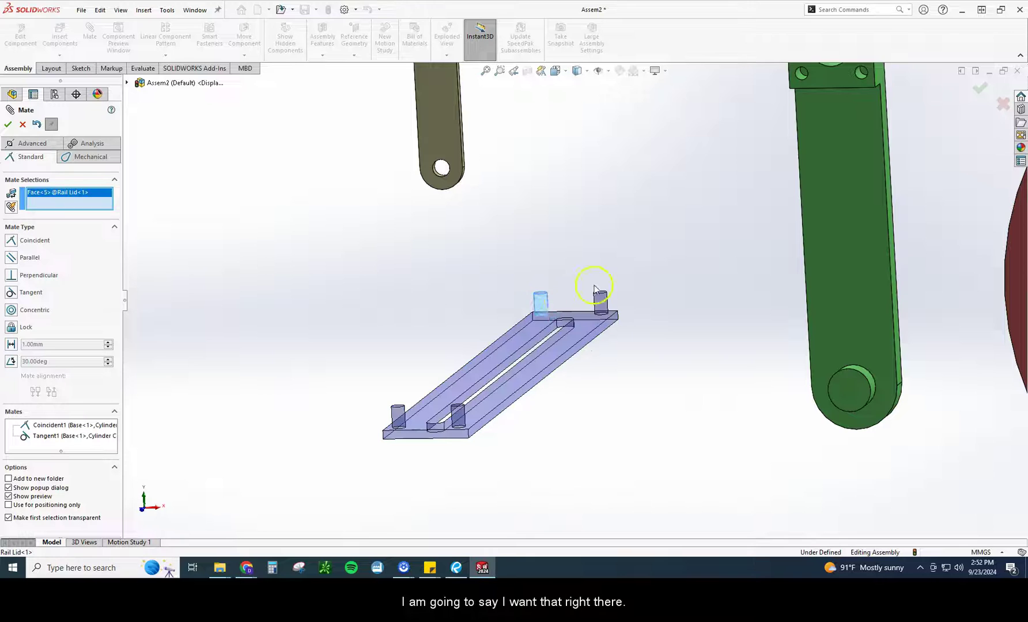
pyautogui.scroll(3, 672, 239)
pyautogui.scroll(-5, 711, 176)
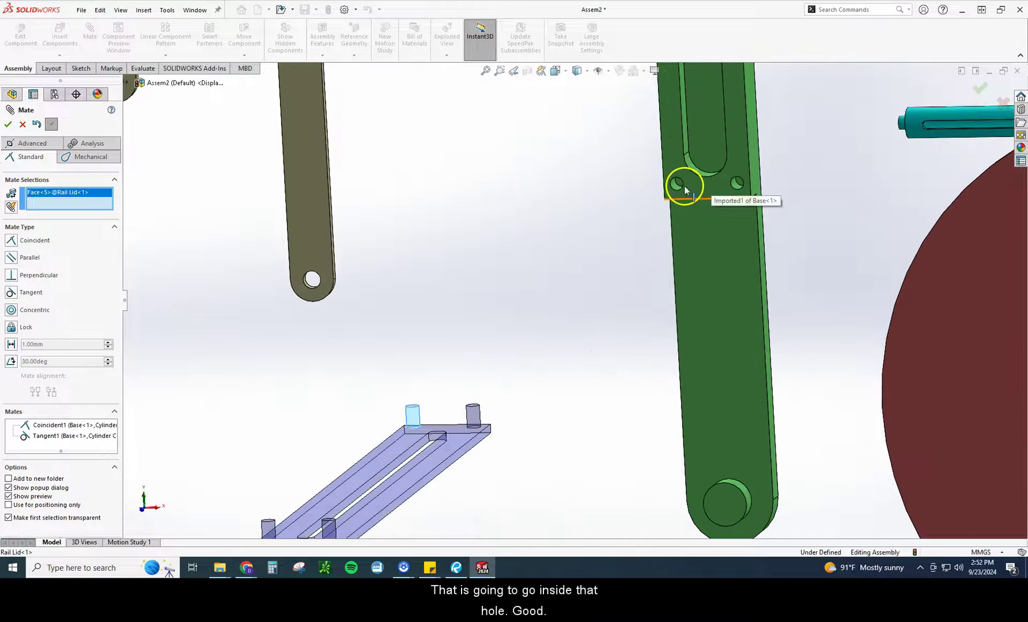
pyautogui.click(676, 185)
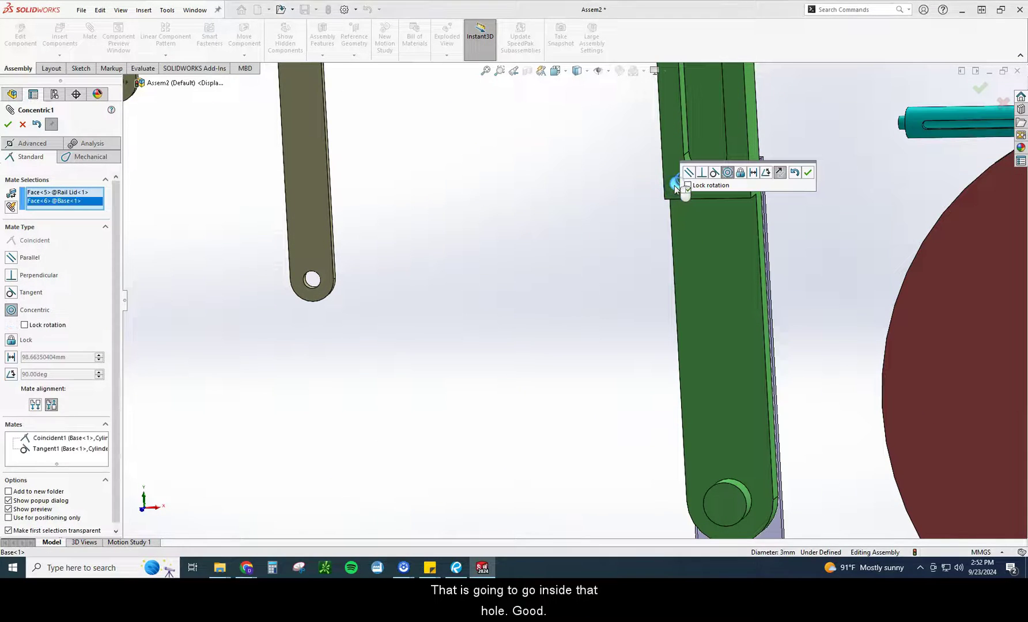
pyautogui.scroll(2, 772, 291)
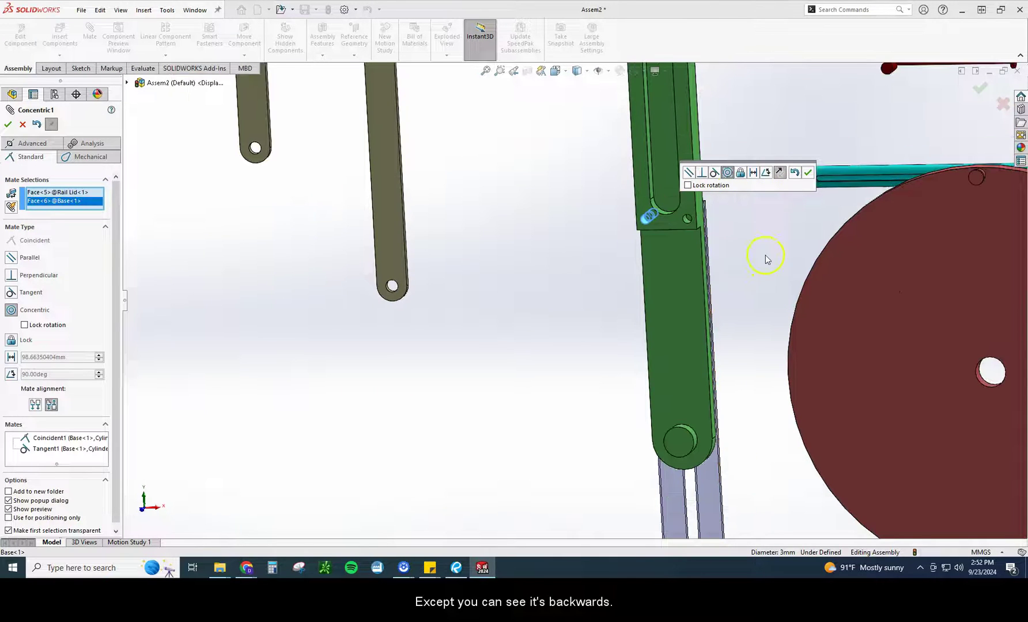
pyautogui.click(779, 173)
pyautogui.click(807, 172)
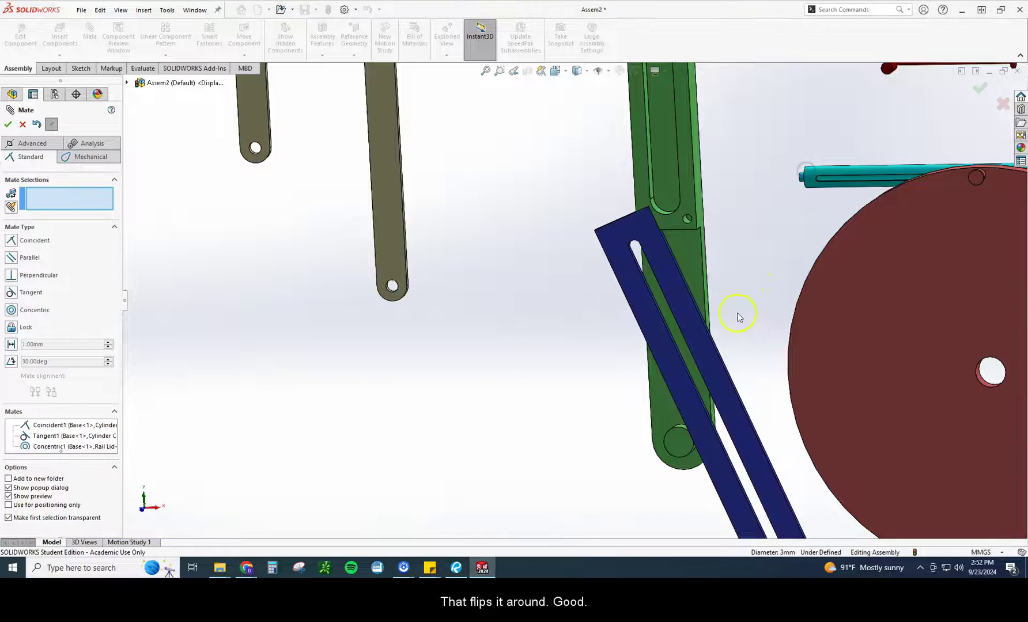
# Step: Mate the Rail Lid's second pin concentric to the Base's other hole
pyautogui.moveTo(674, 280); pyautogui.dragTo(550, 195)
pyautogui.press('z')
pyautogui.press('z')
pyautogui.moveTo(663, 201); pyautogui.dragTo(631, 323, button='middle')
pyautogui.scroll(-3, 415, 161)
pyautogui.click(440, 185)
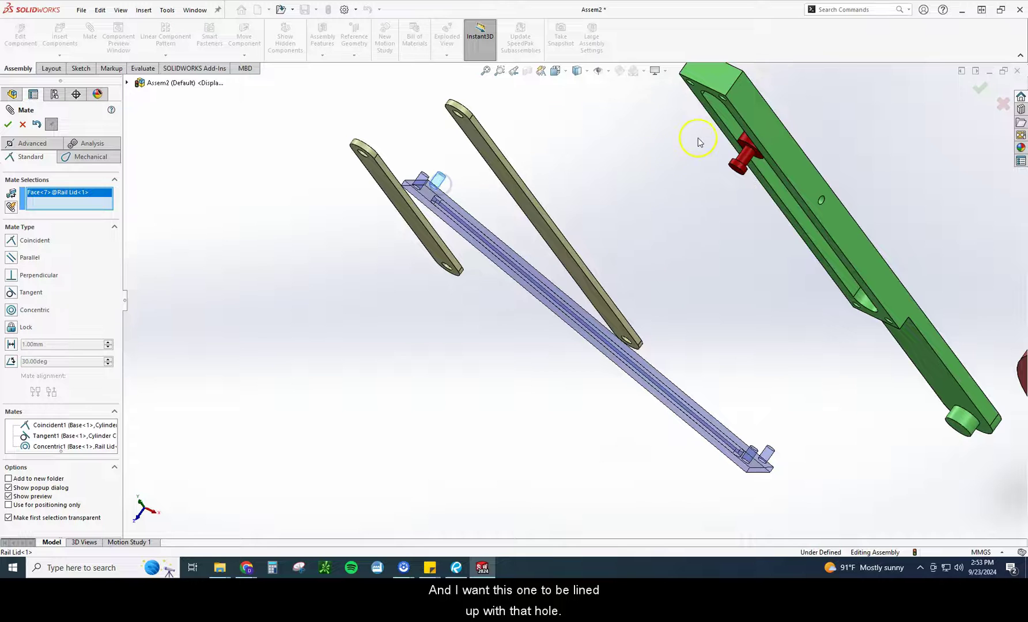
pyautogui.moveTo(680, 146); pyautogui.dragTo(764, 138, button='middle')
pyautogui.scroll(-5, 637, 222)
pyautogui.click(571, 260)
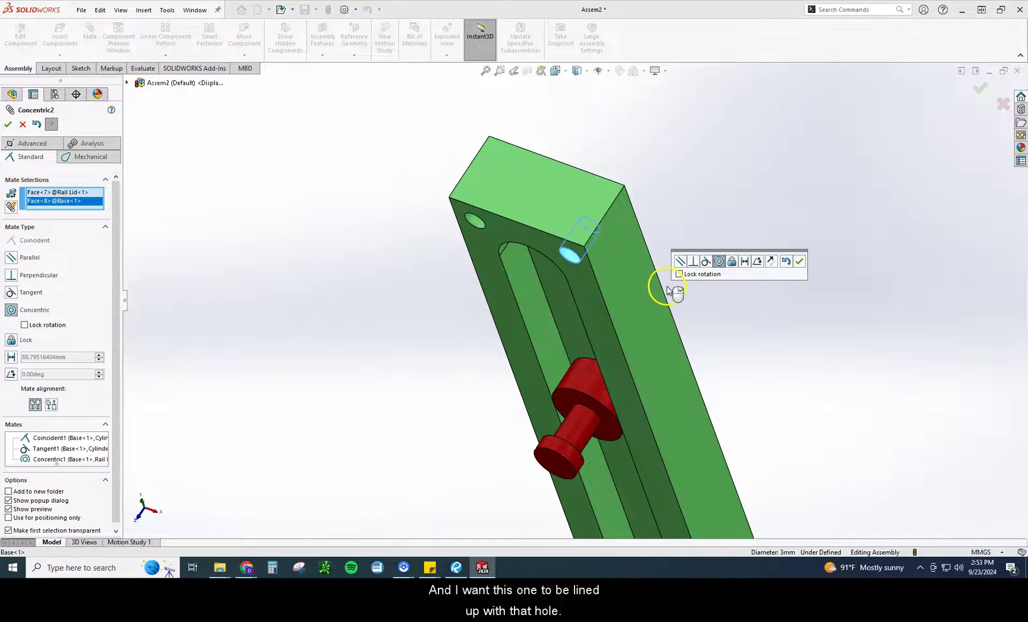
pyautogui.scroll(3, 669, 301)
pyautogui.click(799, 261)
# Step: Make the Rail Lid face coincident with the Base's flat face so they sit flush
pyautogui.scroll(3, 679, 339)
pyautogui.scroll(-3, 606, 414)
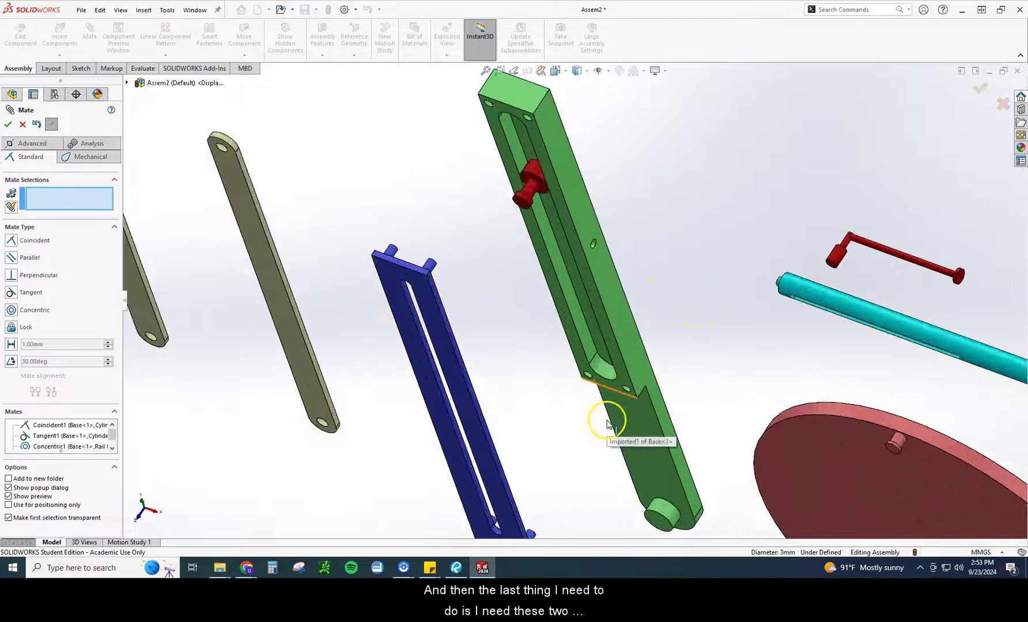
pyautogui.click(614, 385)
pyautogui.moveTo(614, 384); pyautogui.dragTo(487, 451, button='middle')
pyautogui.click(336, 482)
pyautogui.click(322, 496)
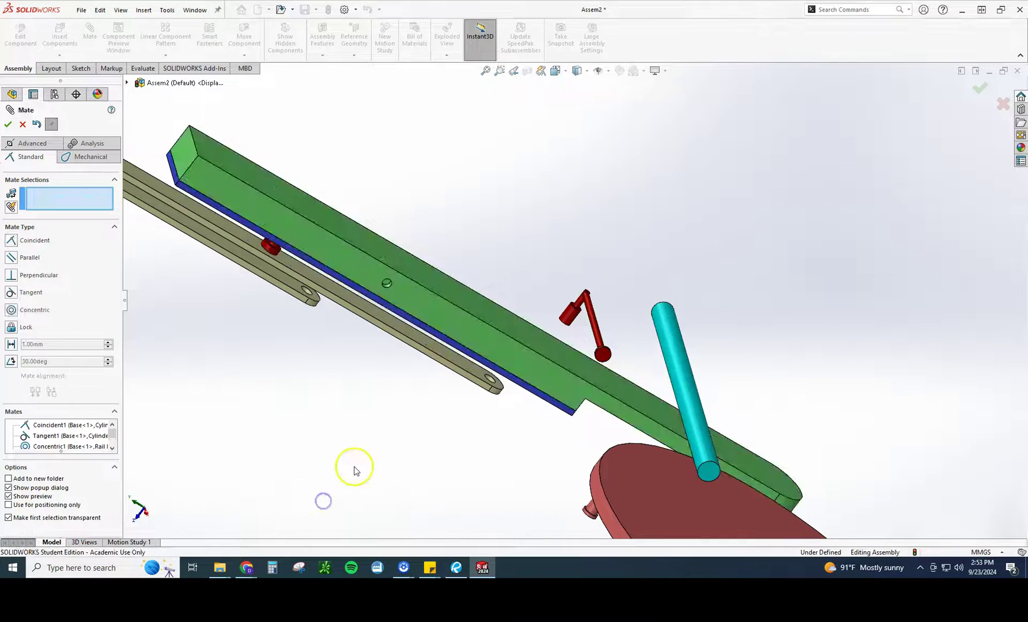
pyautogui.moveTo(351, 463); pyautogui.dragTo(670, 239, button='middle')
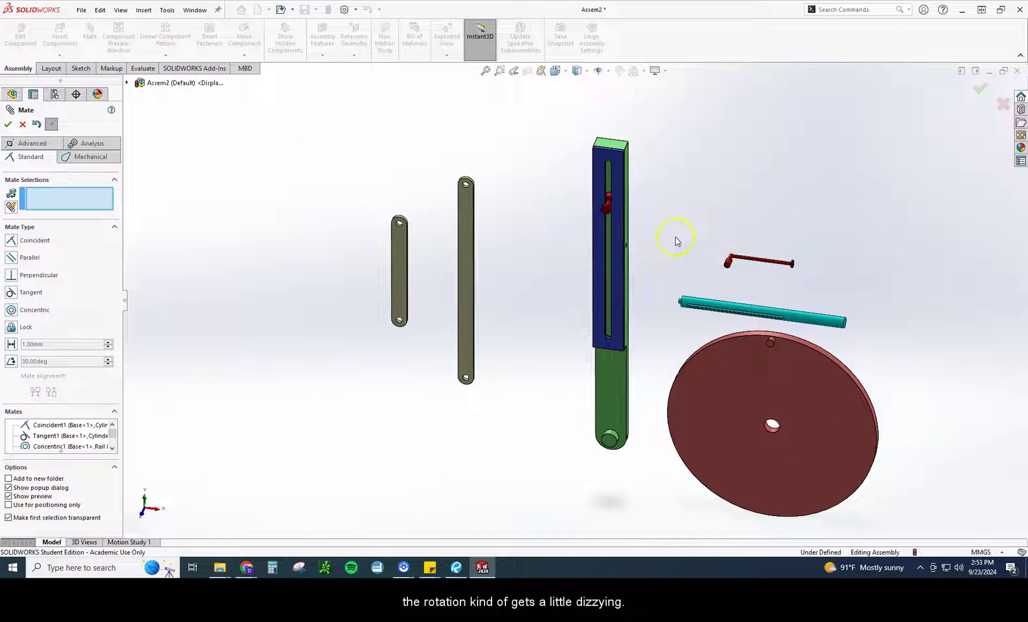
# Step: Mate the Wheel's centre hole concentric to the Base's lower pin
pyautogui.scroll(-2, 658, 271)
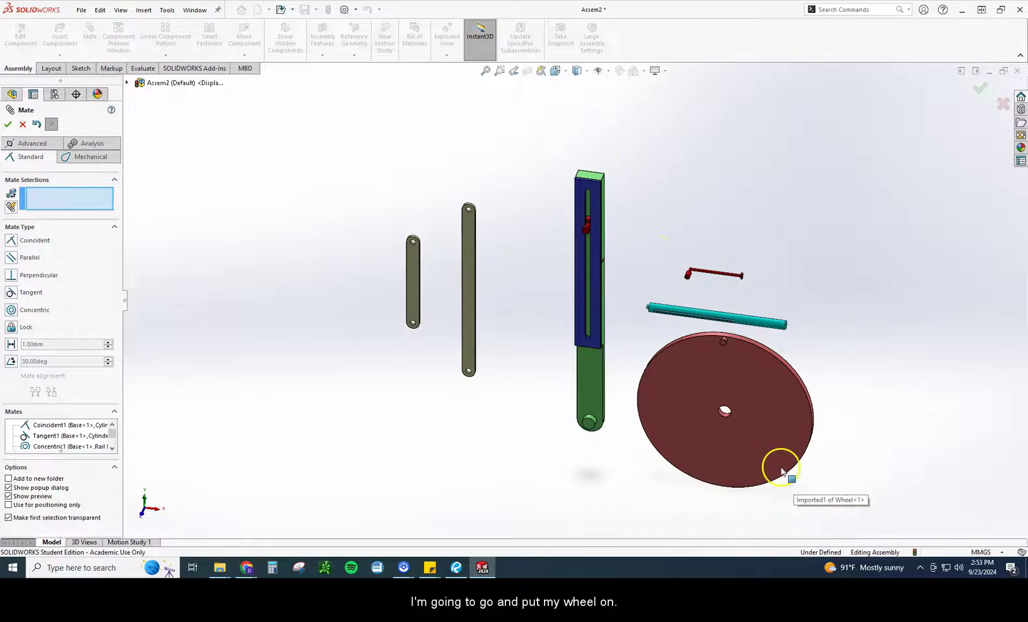
pyautogui.scroll(-3, 779, 467)
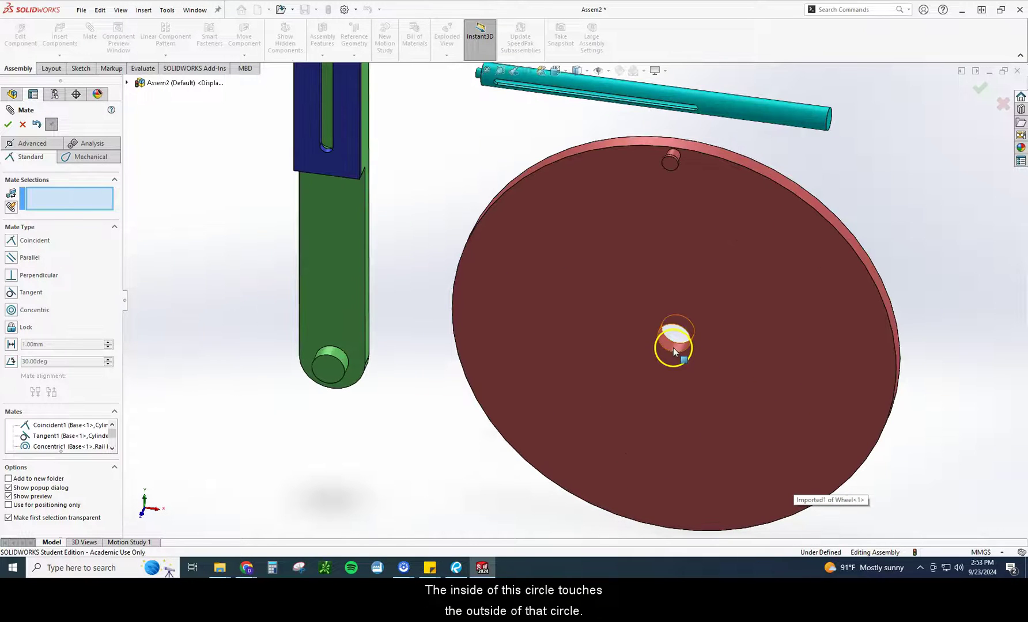
pyautogui.click(675, 356)
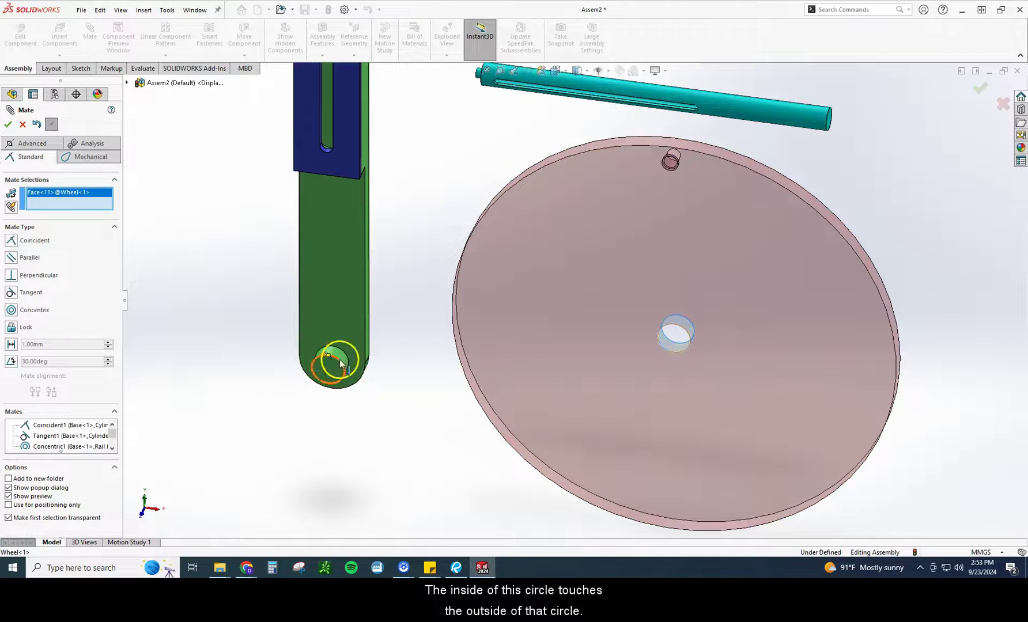
pyautogui.click(340, 361)
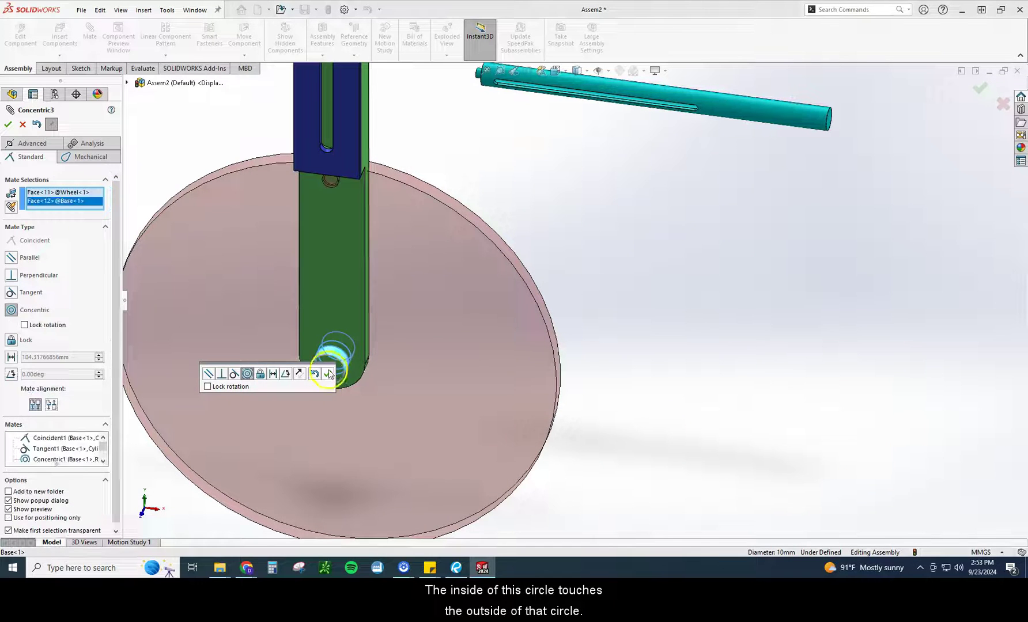
pyautogui.click(326, 372)
# Step: Make the Wheel face coincident with the Base face, then rotate the wheel slightly
pyautogui.click(435, 357)
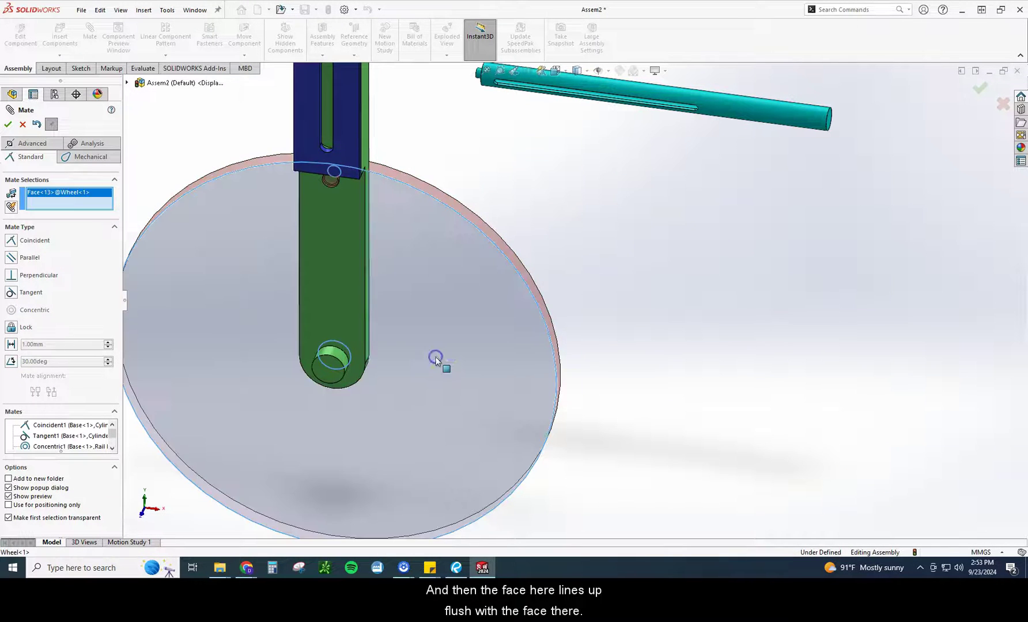
pyautogui.click(332, 374)
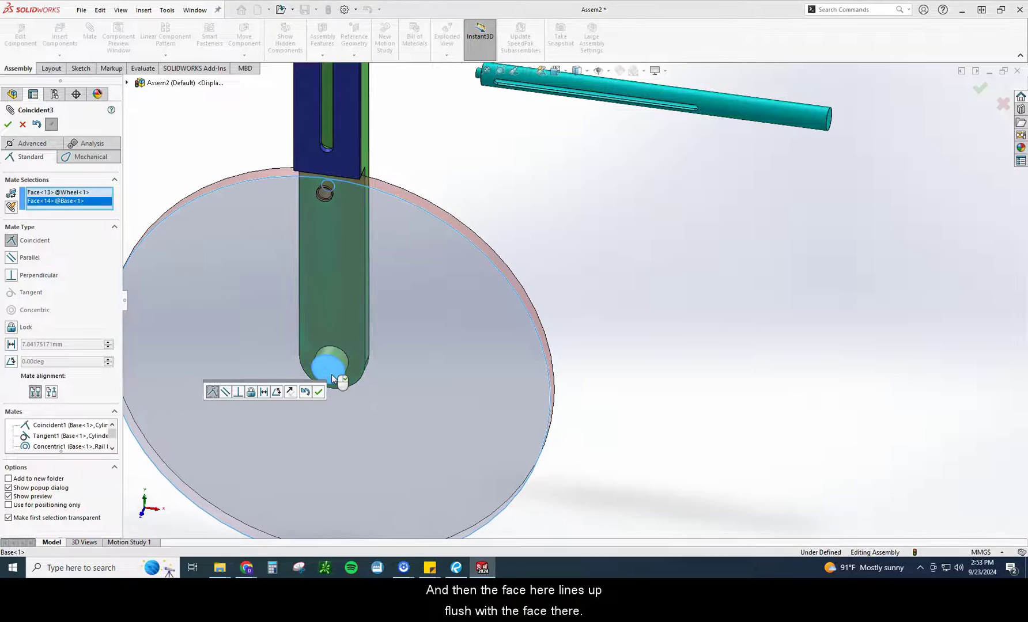
pyautogui.click(319, 392)
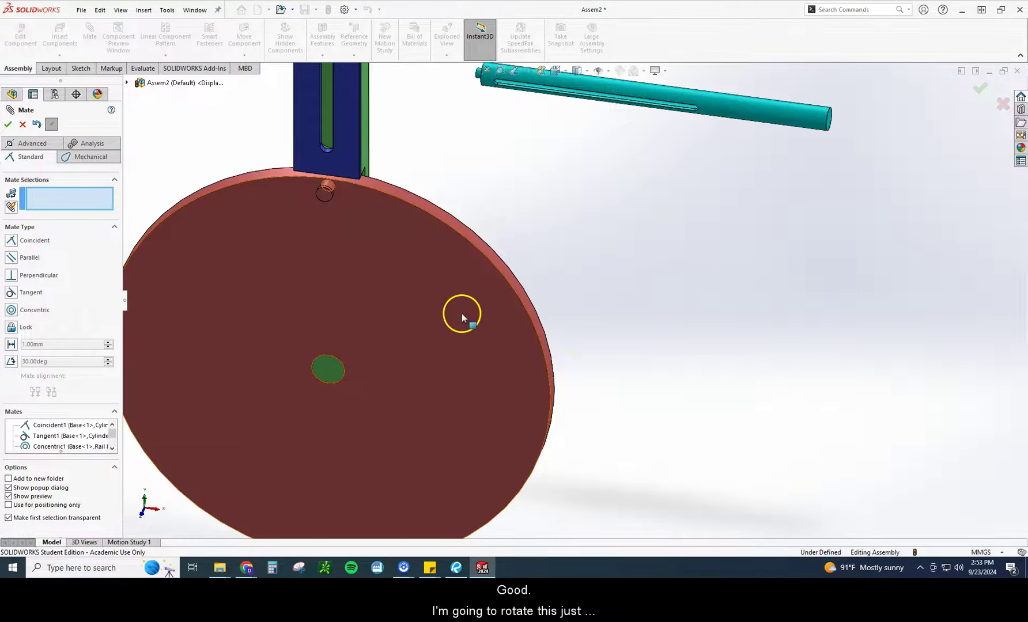
pyautogui.moveTo(443, 310); pyautogui.dragTo(386, 298)
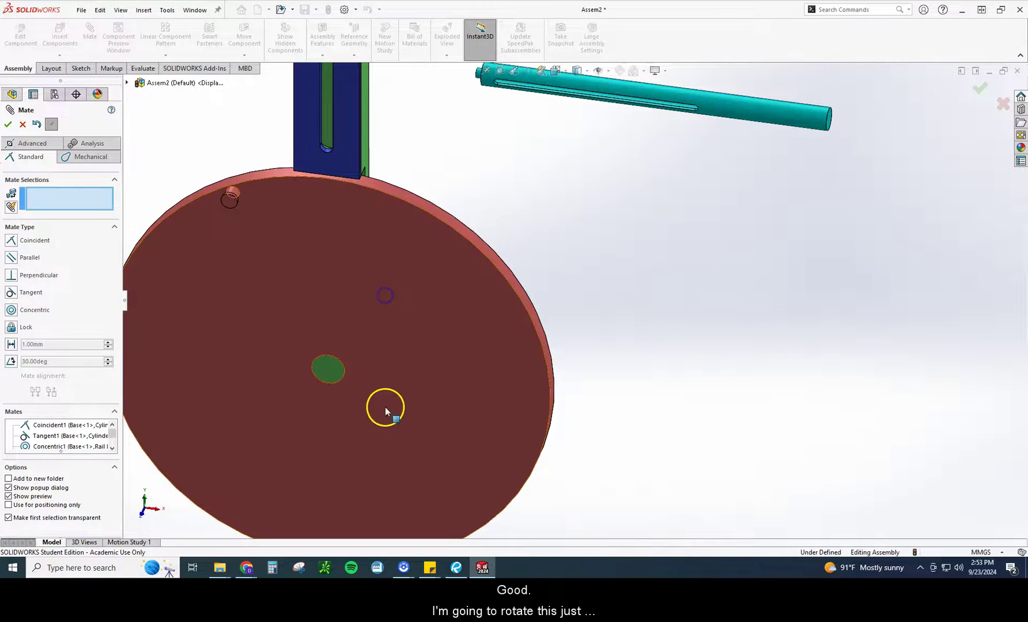
pyautogui.click(483, 568)
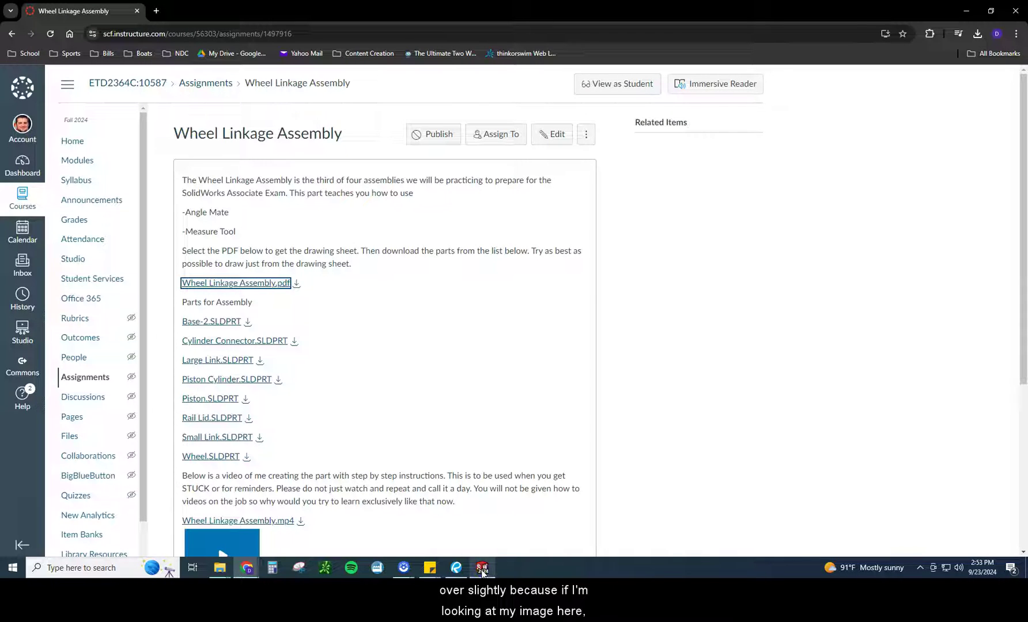
# Step: Preview the Wheel Linkage Assembly drawing to confirm A = 13.5, then return to SOLIDWORKS
pyautogui.click(277, 289)
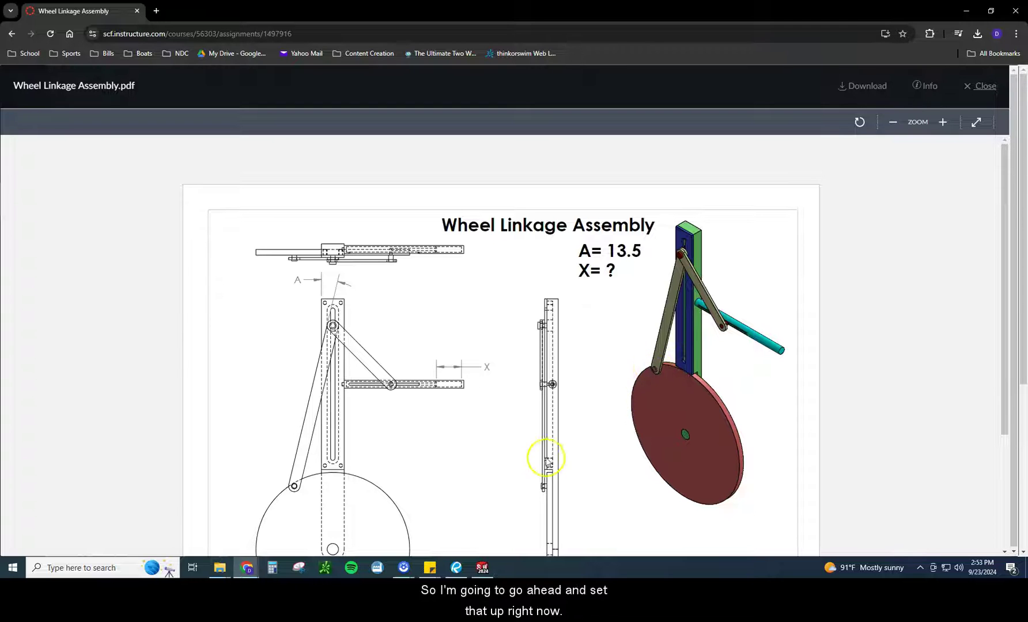
pyautogui.click(471, 571)
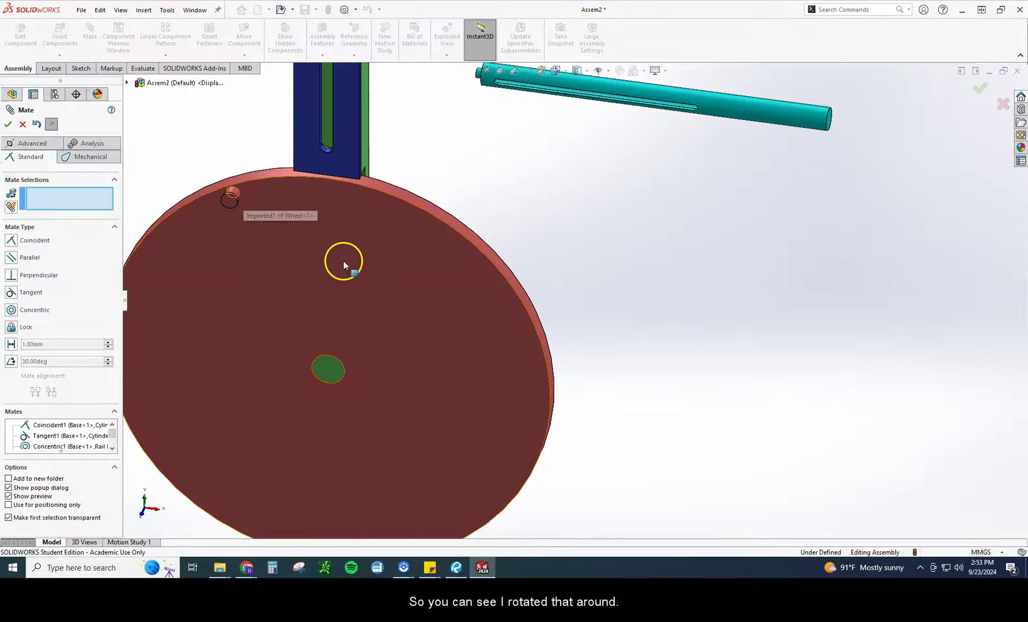
# Step: Mate the large link's lower hole concentric with the wheel's pin
pyautogui.press('f')
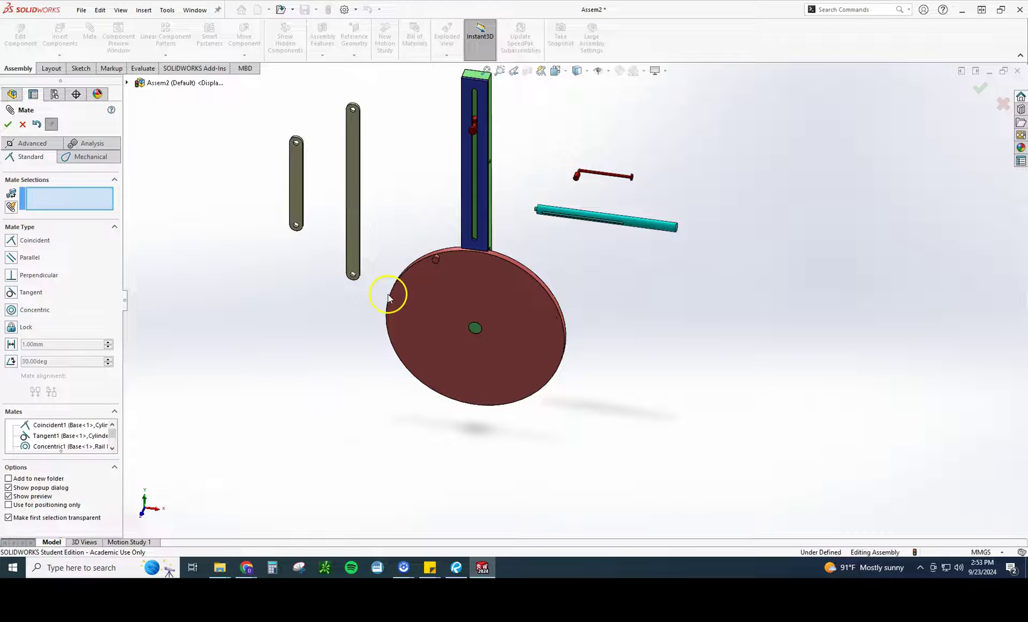
pyautogui.scroll(-5, 385, 289)
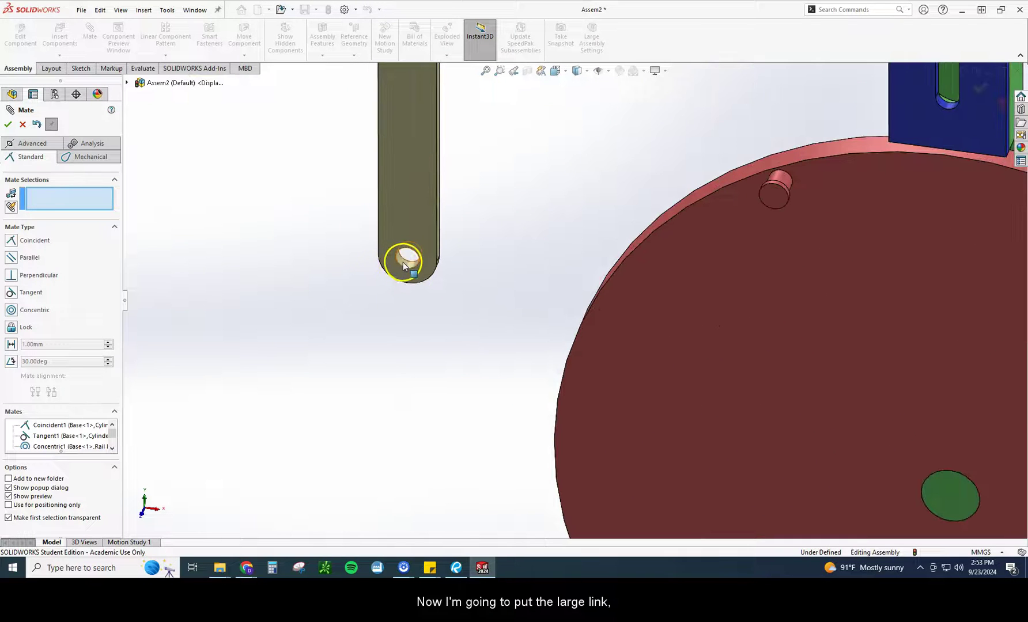
pyautogui.click(403, 264)
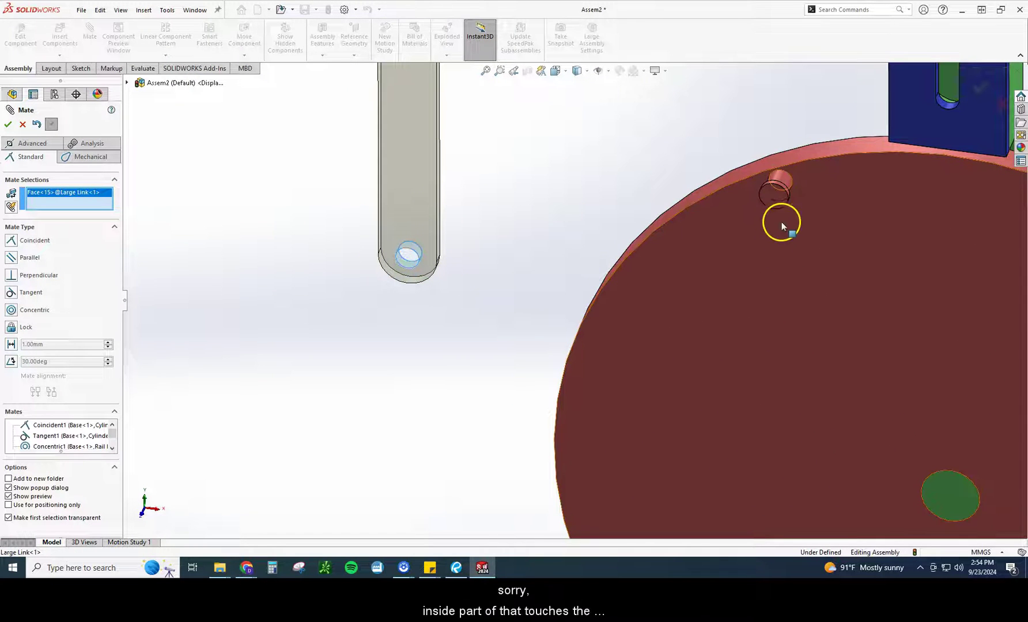
pyautogui.click(784, 184)
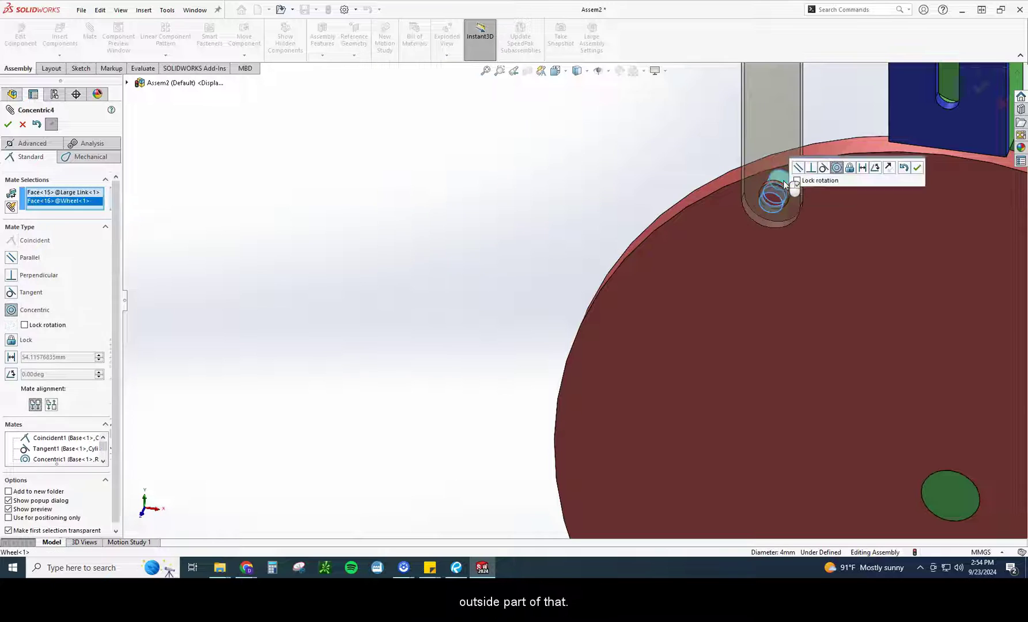
pyautogui.click(919, 168)
# Step: Mate the large link's upper hole concentric with the red connector, then turn the wheel to test
pyautogui.scroll(6, 901, 202)
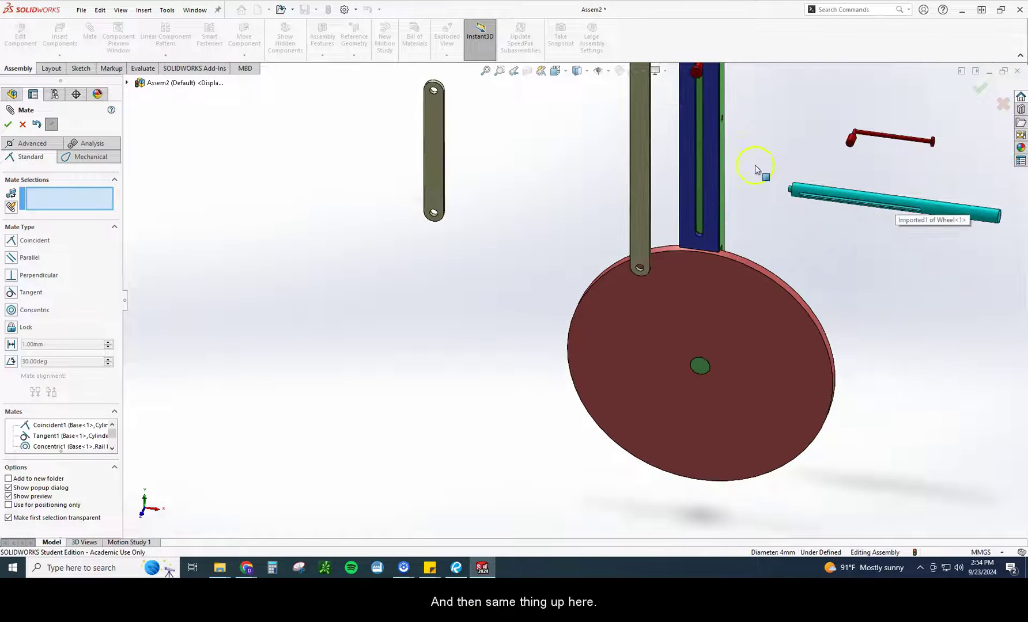
pyautogui.scroll(-5, 582, 197)
pyautogui.scroll(-2, 582, 197)
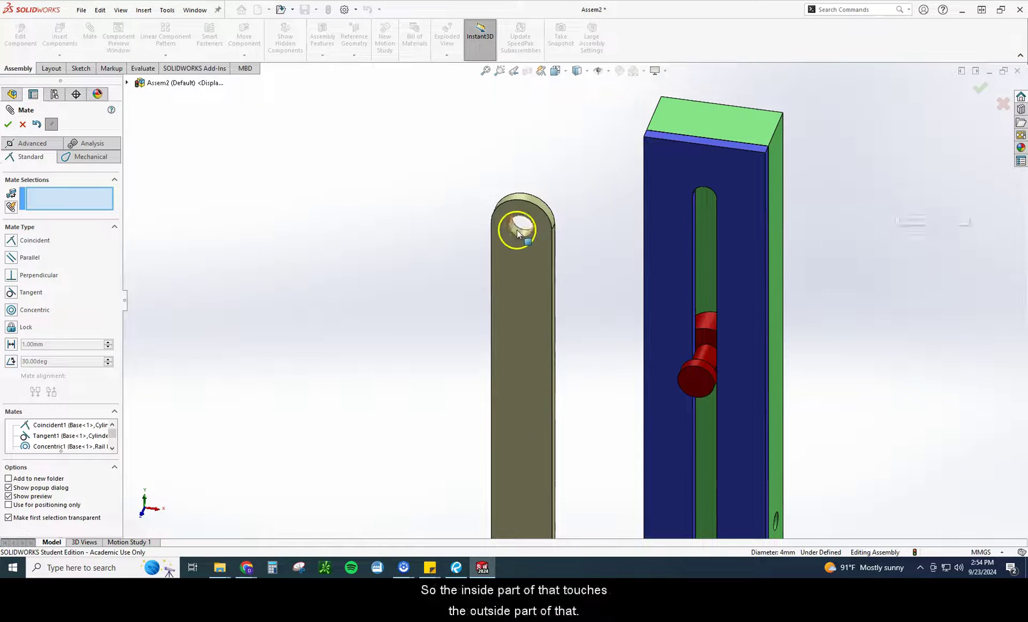
pyautogui.click(517, 230)
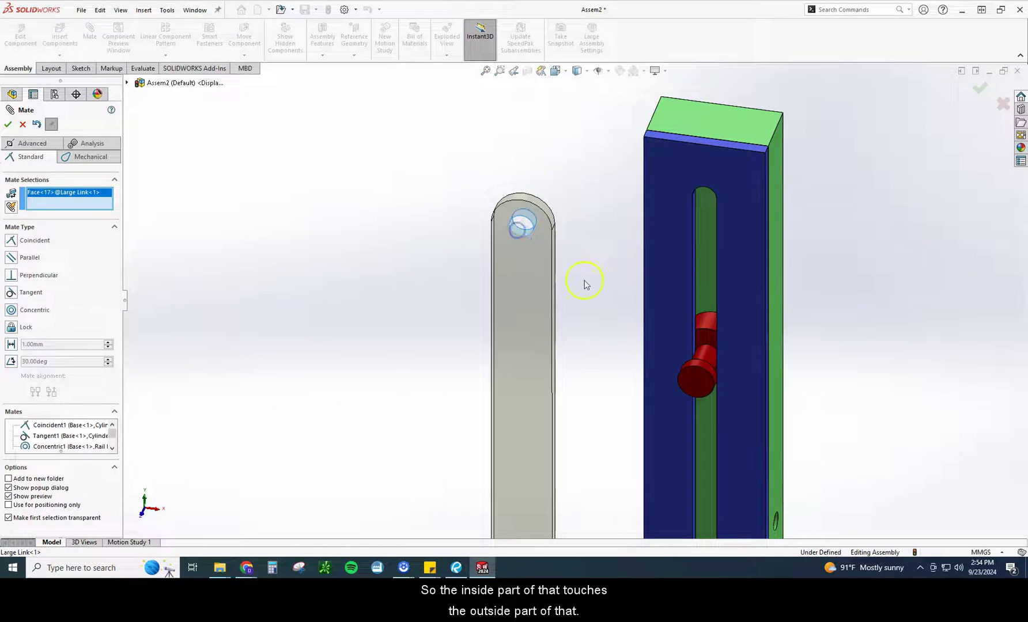
pyautogui.click(703, 355)
pyautogui.click(837, 374)
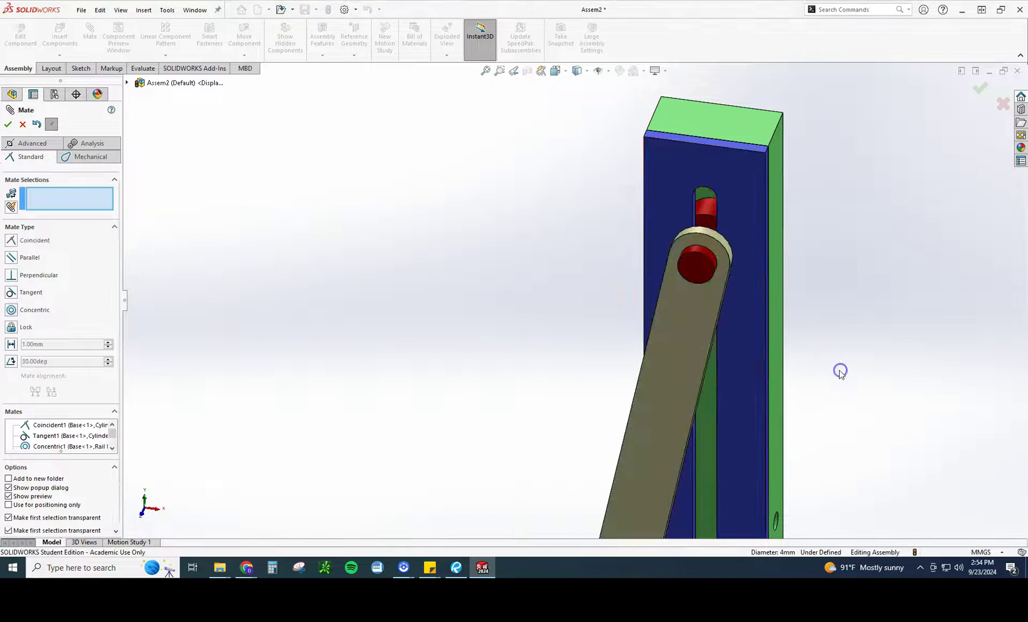
pyautogui.scroll(4, 830, 386)
pyautogui.moveTo(638, 475)
pyautogui.mouseDown()
pyautogui.moveTo(615, 477)
pyautogui.moveTo(656, 470)
pyautogui.moveTo(601, 468)
pyautogui.moveTo(637, 463)
pyautogui.mouseUp()
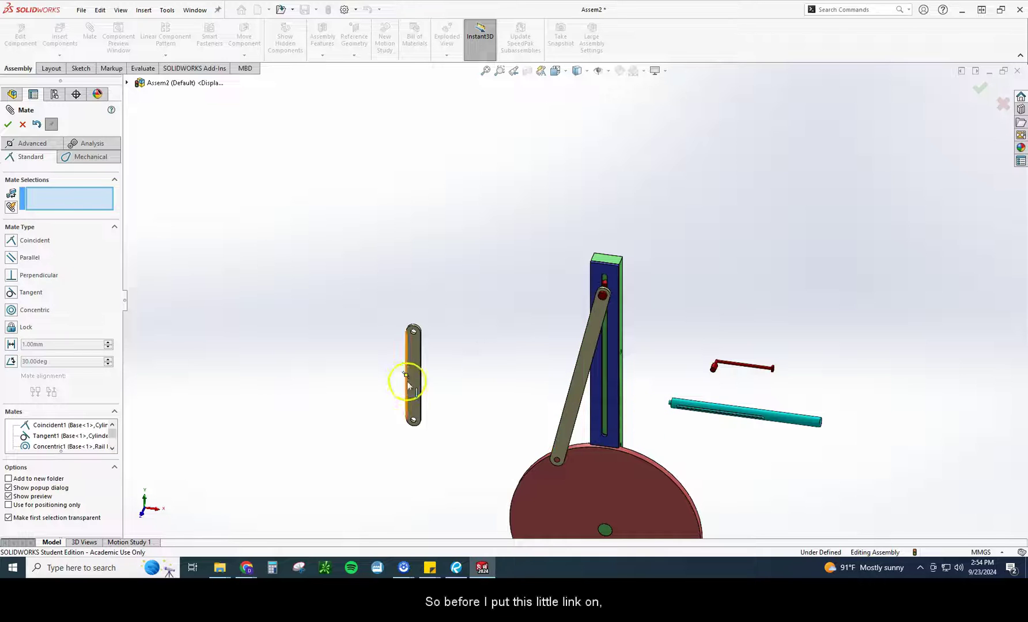
# Step: Mate the cyan piston cylinder's end peg concentric with the rail's hole
pyautogui.moveTo(408, 385); pyautogui.dragTo(523, 363)
pyautogui.scroll(2, 587, 398)
pyautogui.scroll(-5, 612, 346)
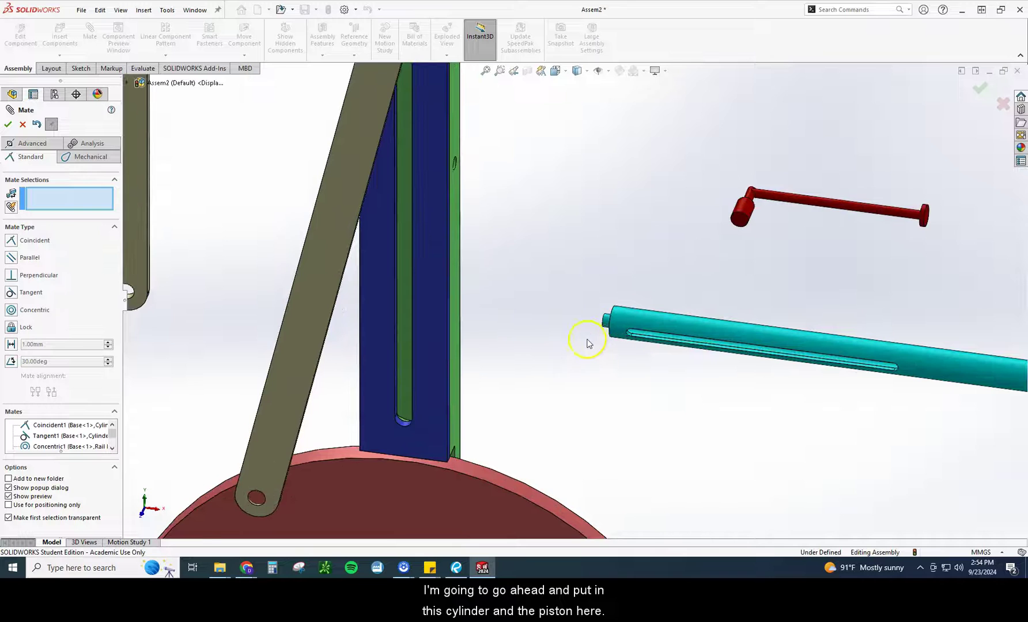
pyautogui.scroll(1, 587, 343)
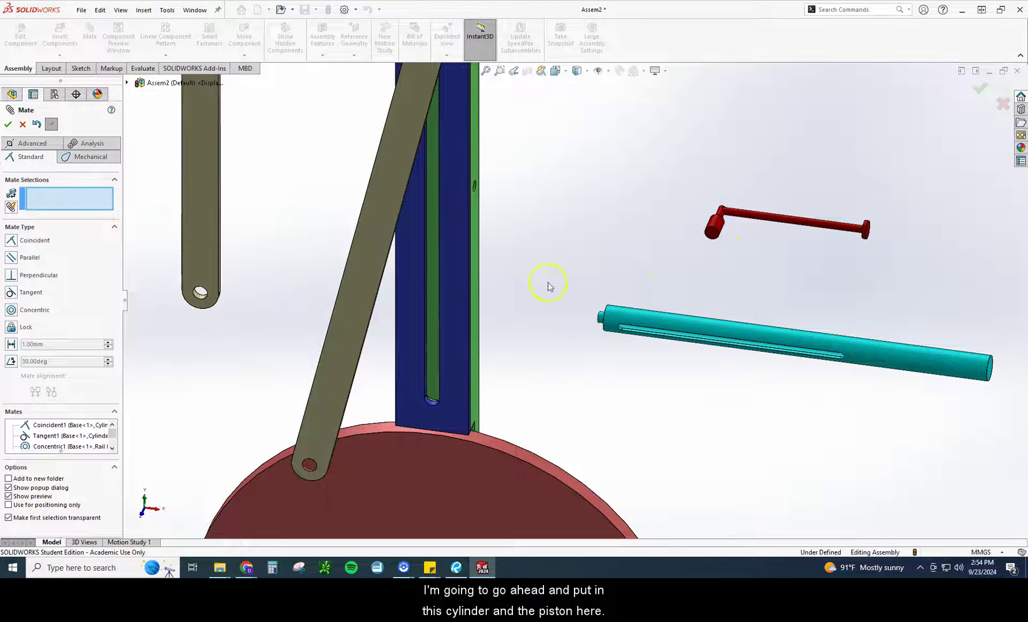
pyautogui.scroll(-1, 562, 310)
pyautogui.moveTo(567, 310)
pyautogui.mouseDown(button='middle')
pyautogui.moveTo(563, 327)
pyautogui.moveTo(575, 339)
pyautogui.moveTo(584, 324)
pyautogui.moveTo(526, 300)
pyautogui.mouseUp(button='middle')
pyautogui.click(585, 291)
pyautogui.scroll(2, 563, 310)
pyautogui.scroll(-3, 445, 227)
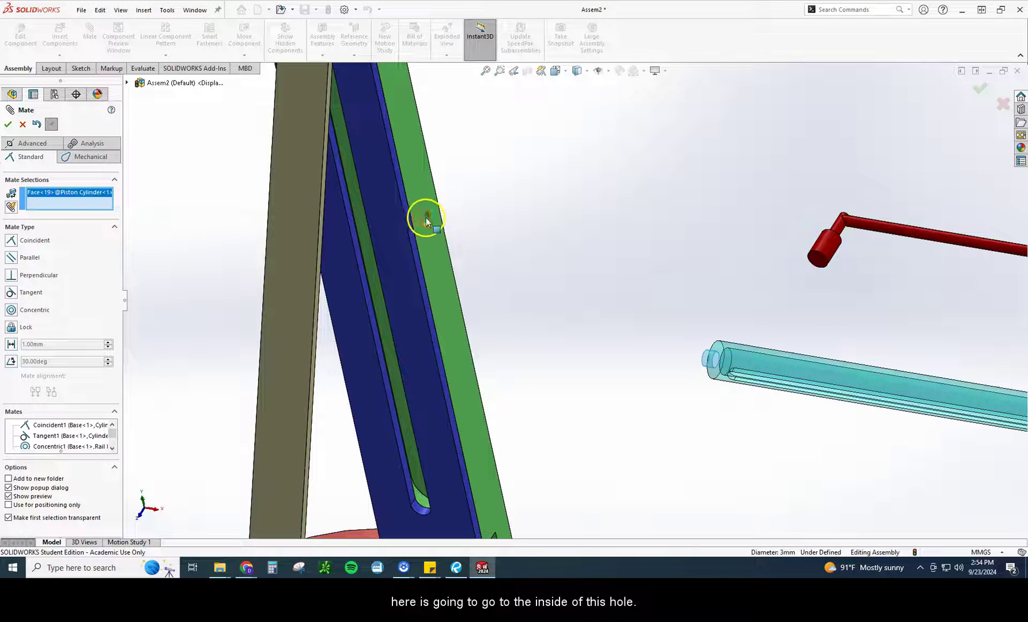
pyautogui.click(426, 221)
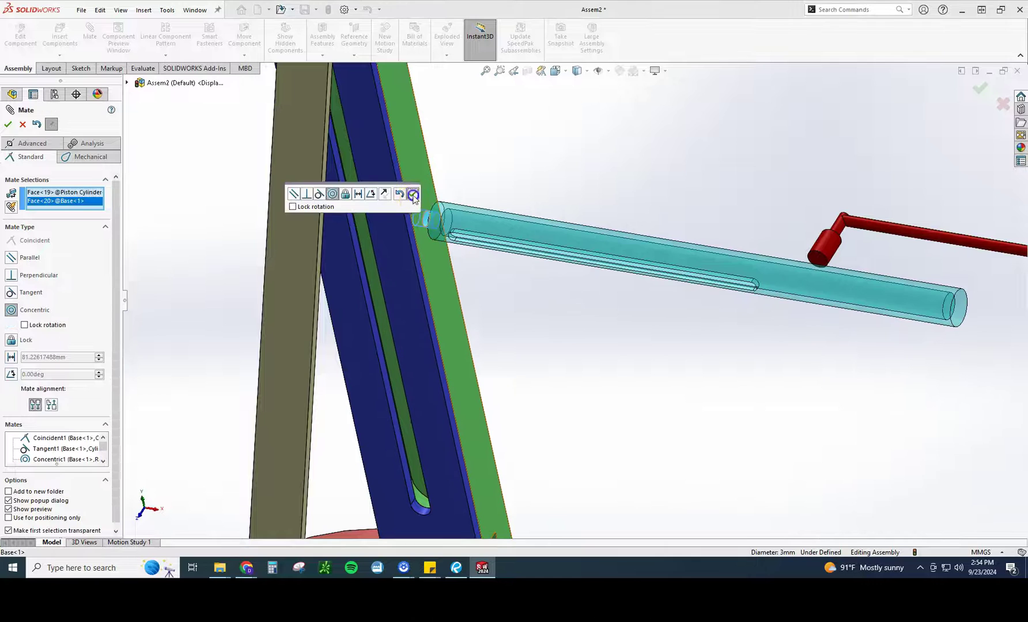
pyautogui.click(412, 194)
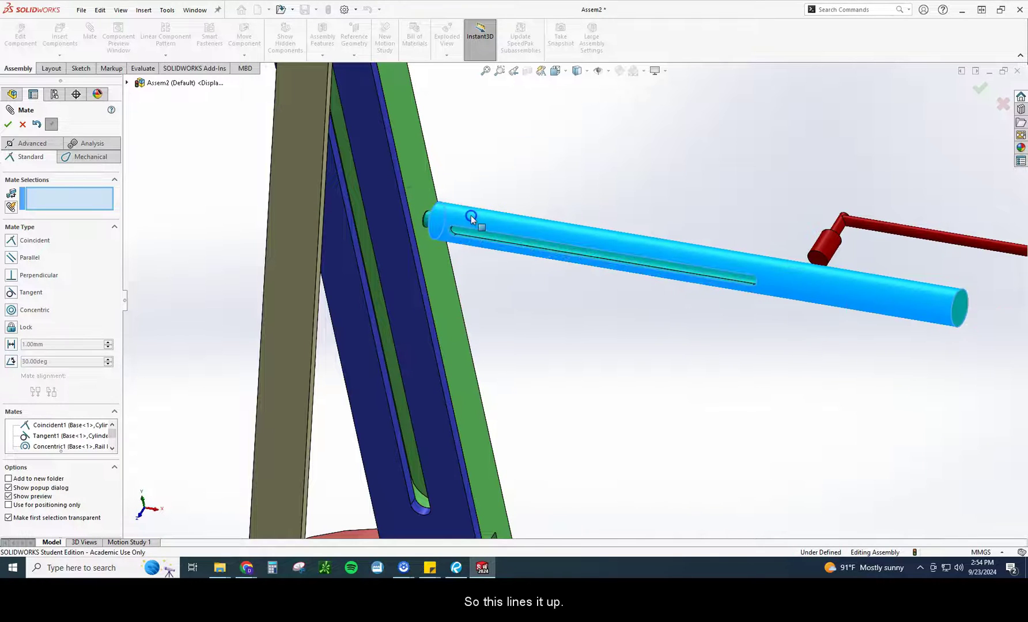
# Step: Make the cylinder's end face coincident, flush with the green rail's outer face
pyautogui.click(421, 197)
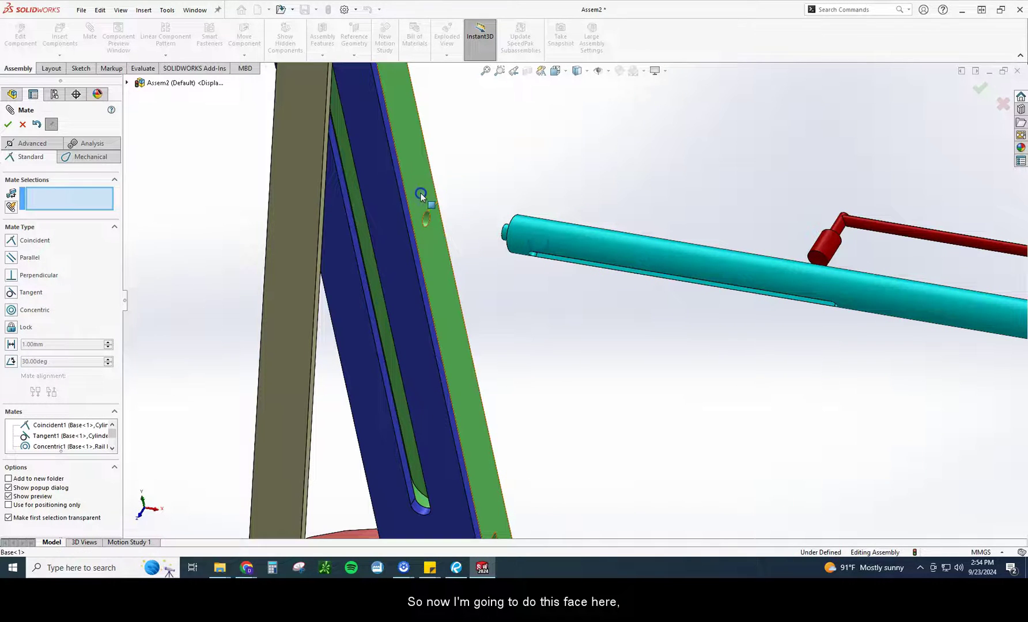
pyautogui.moveTo(423, 201); pyautogui.dragTo(543, 293, button='middle')
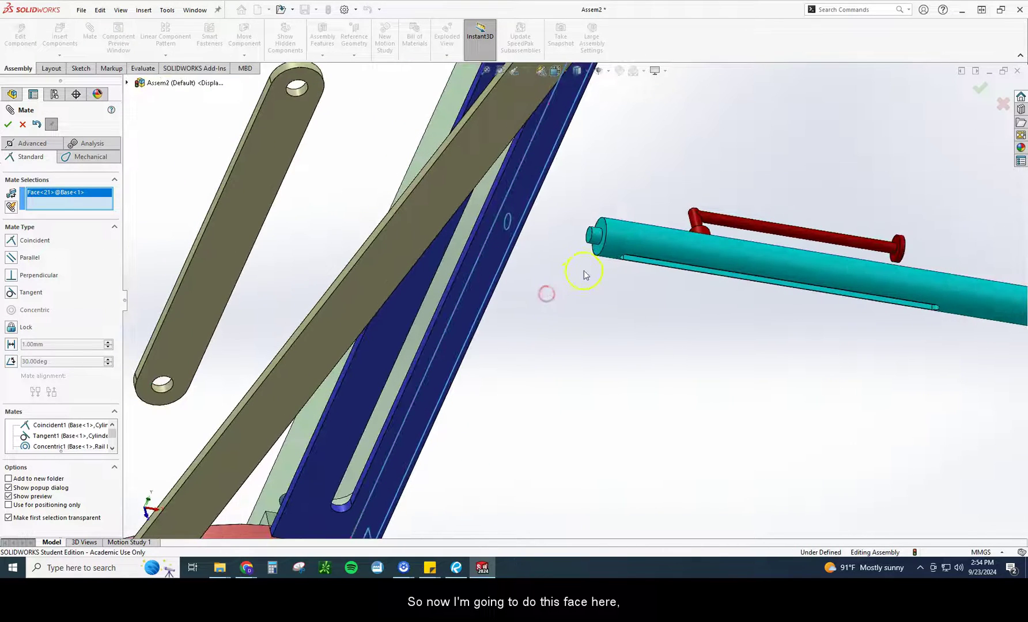
pyautogui.click(592, 254)
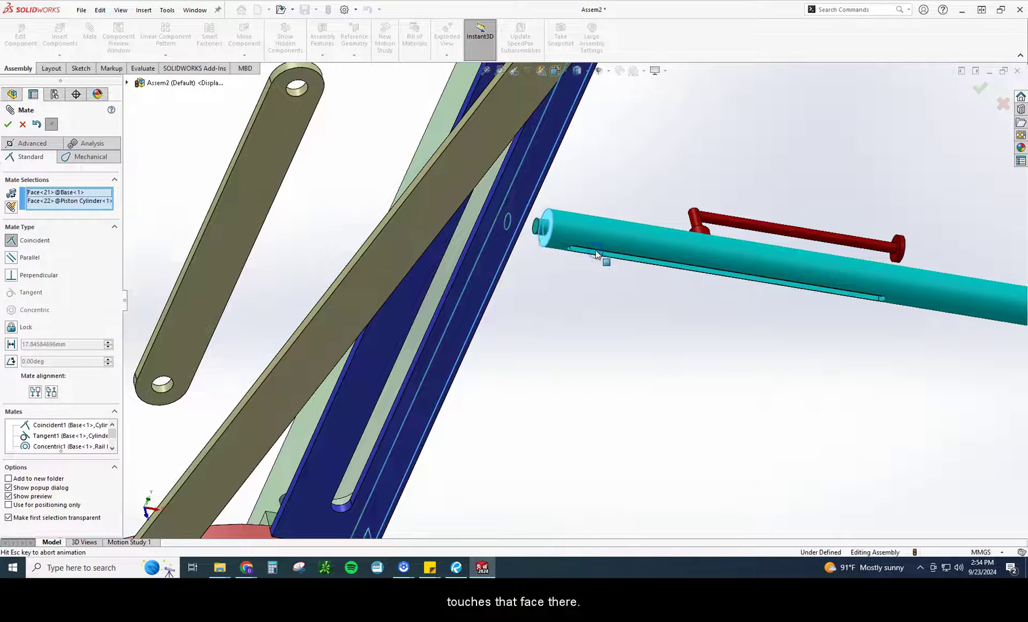
pyautogui.click(709, 229)
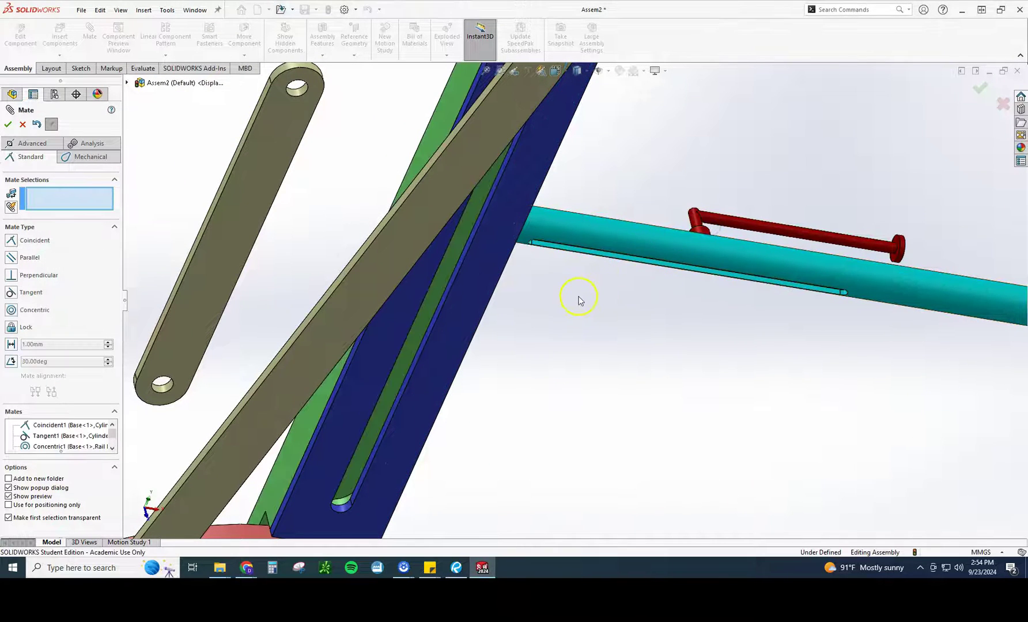
# Step: Make the cylinder's slot face parallel to the rail's top face
pyautogui.moveTo(578, 297); pyautogui.dragTo(553, 276, button='middle')
pyautogui.scroll(-3, 551, 285)
pyautogui.moveTo(577, 333); pyautogui.dragTo(581, 293, button='middle')
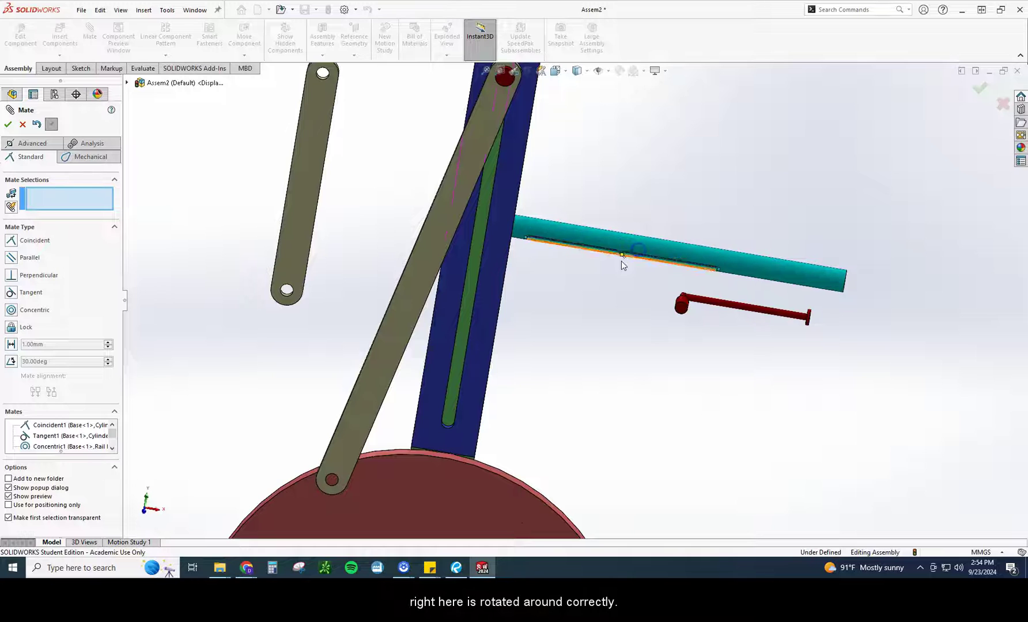
pyautogui.scroll(-5, 621, 261)
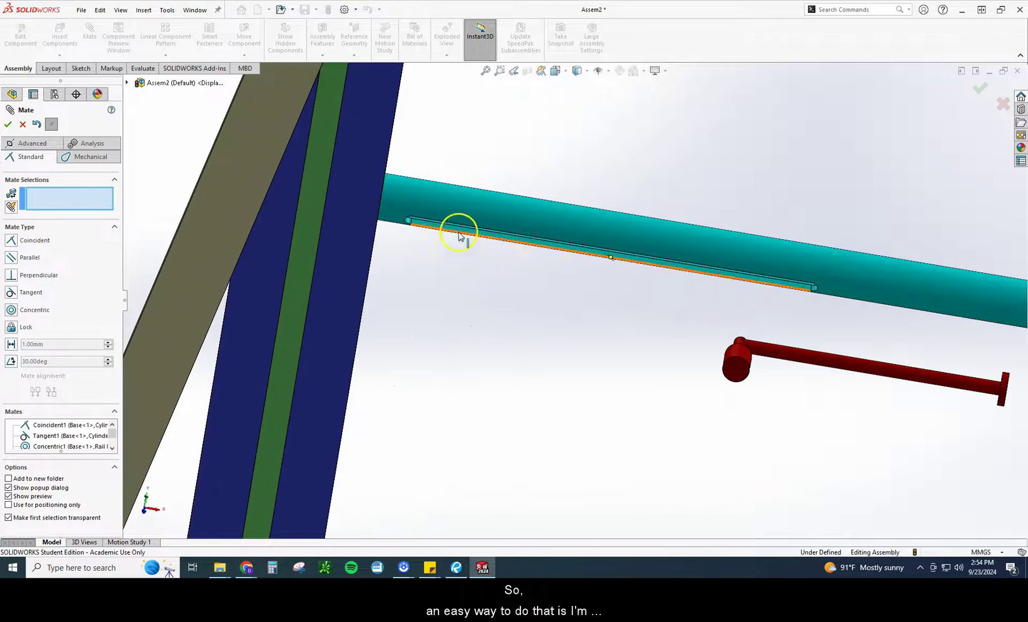
pyautogui.click(461, 231)
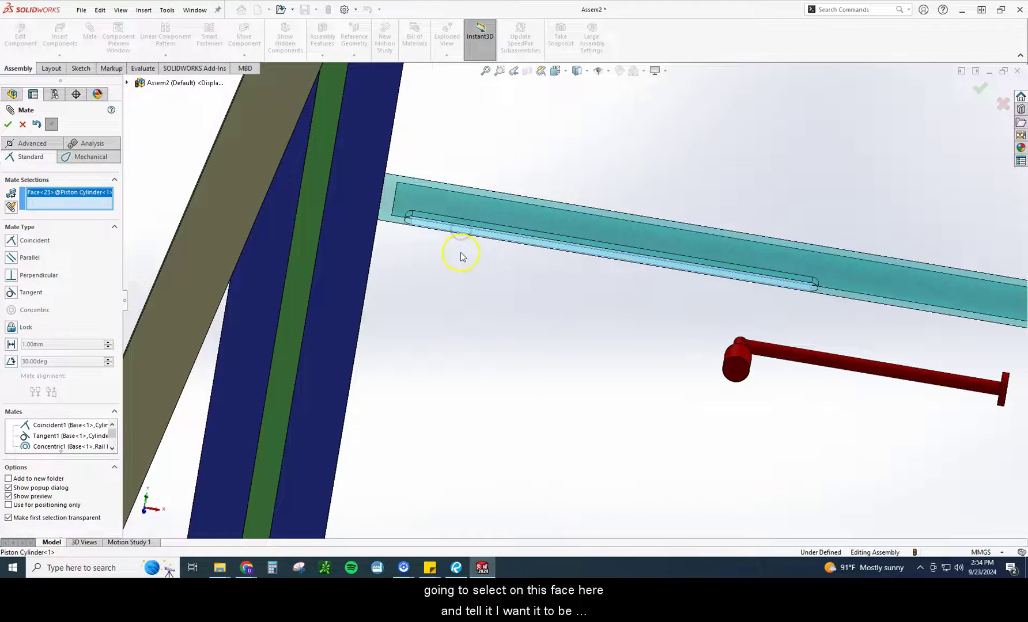
pyautogui.scroll(4, 460, 256)
pyautogui.moveTo(592, 199); pyautogui.dragTo(577, 246, button='middle')
pyautogui.click(493, 107)
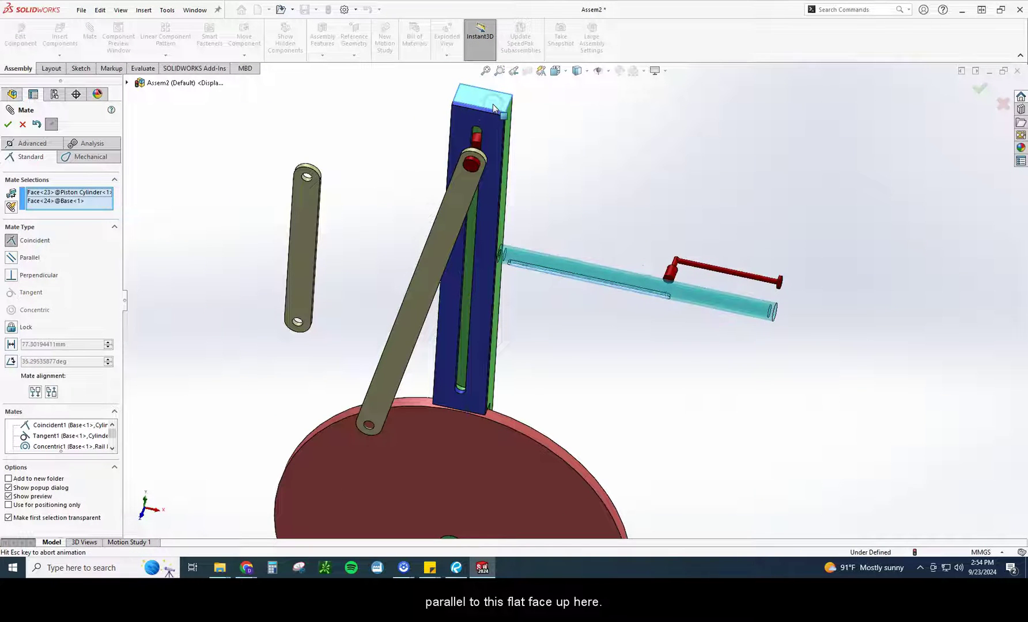
pyautogui.click(388, 92)
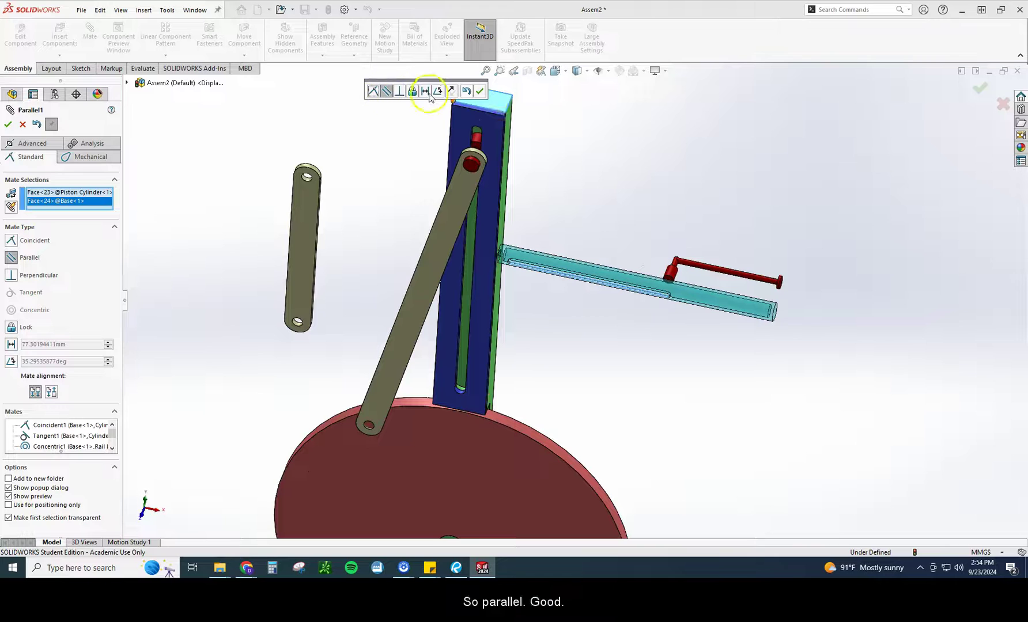
pyautogui.click(477, 92)
# Step: View the assembly from the Front, then orbit back to an angled view
pyautogui.click(555, 70)
pyautogui.click(570, 99)
pyautogui.scroll(-5, 645, 208)
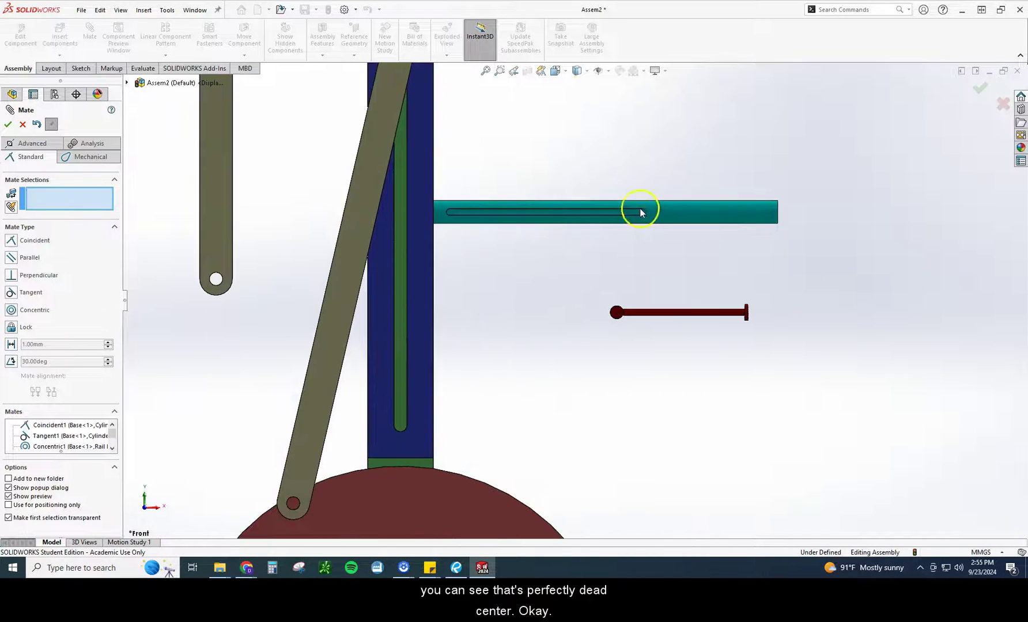
pyautogui.scroll(2, 581, 272)
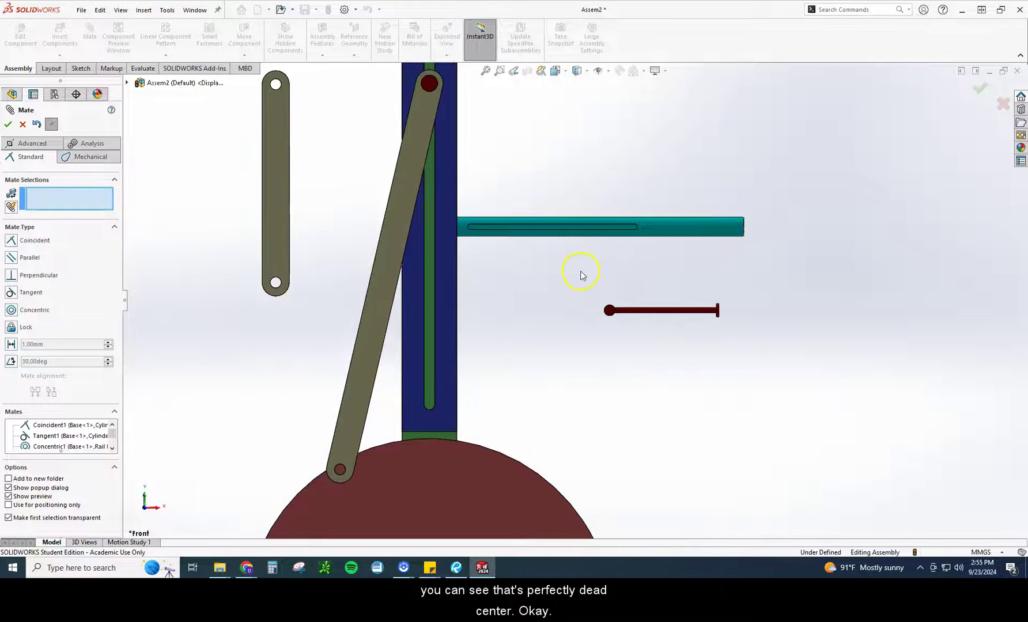
pyautogui.scroll(1, 580, 276)
pyautogui.scroll(1, 565, 271)
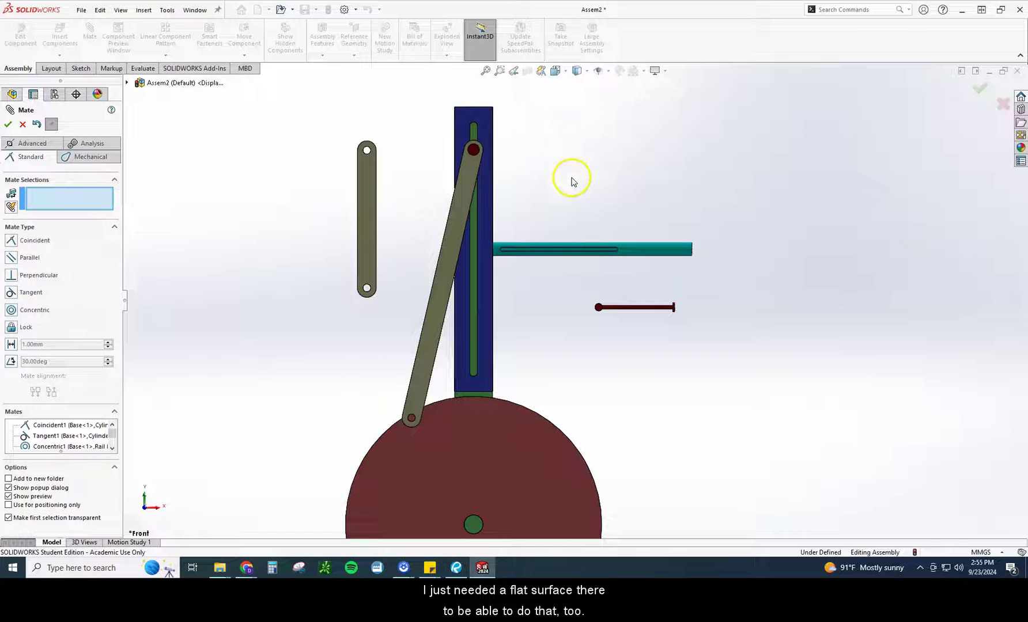
pyautogui.moveTo(594, 190); pyautogui.dragTo(616, 216, button='middle')
# Step: Mate the piston's disk face concentric with the cylinder's inner bore and test its slide
pyautogui.scroll(-6, 704, 286)
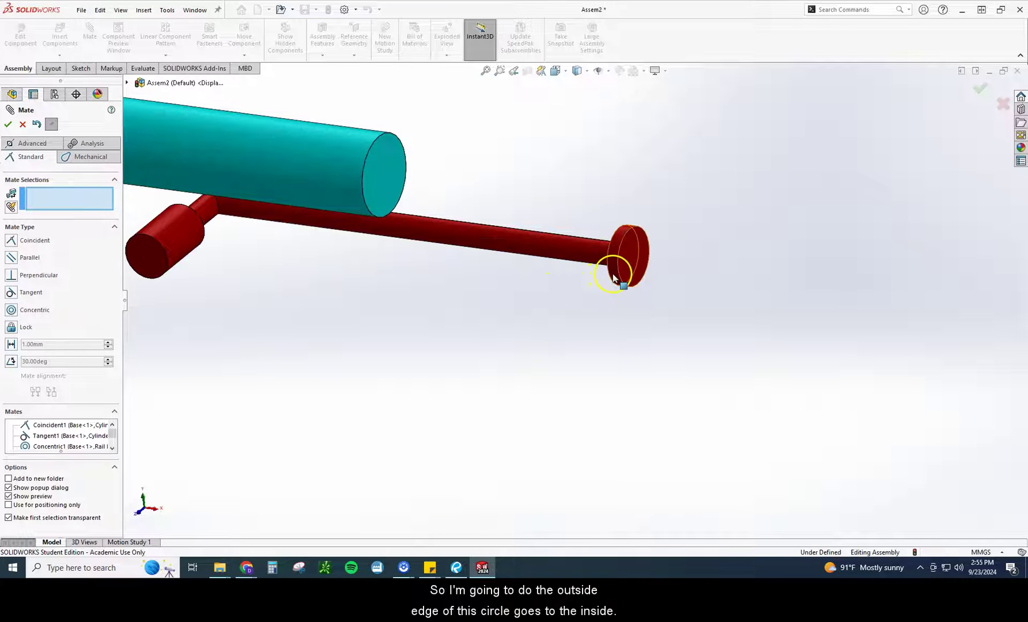
pyautogui.click(614, 279)
pyautogui.scroll(4, 569, 307)
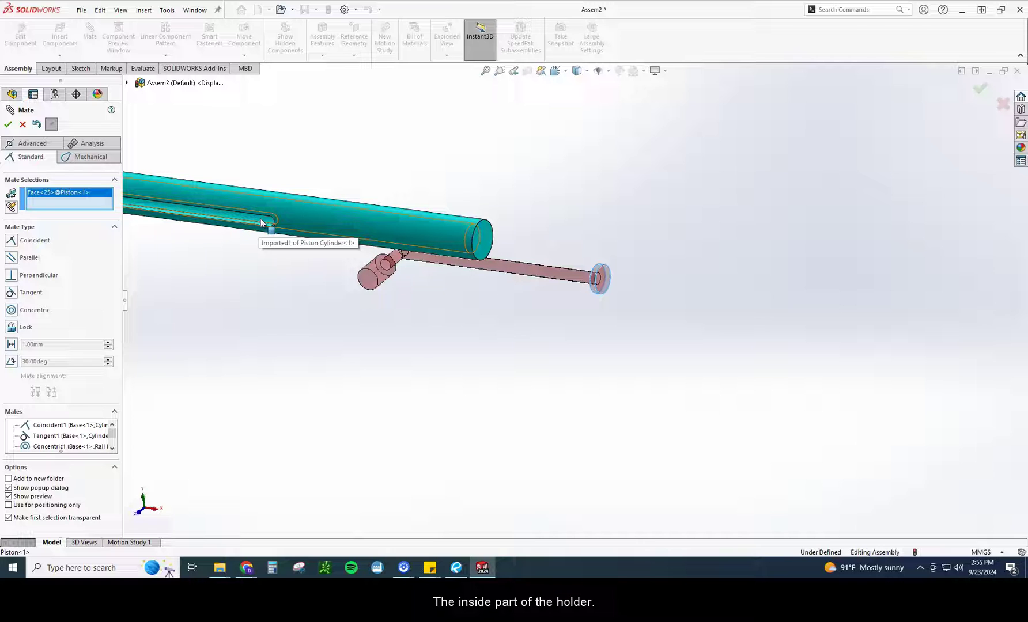
pyautogui.click(261, 223)
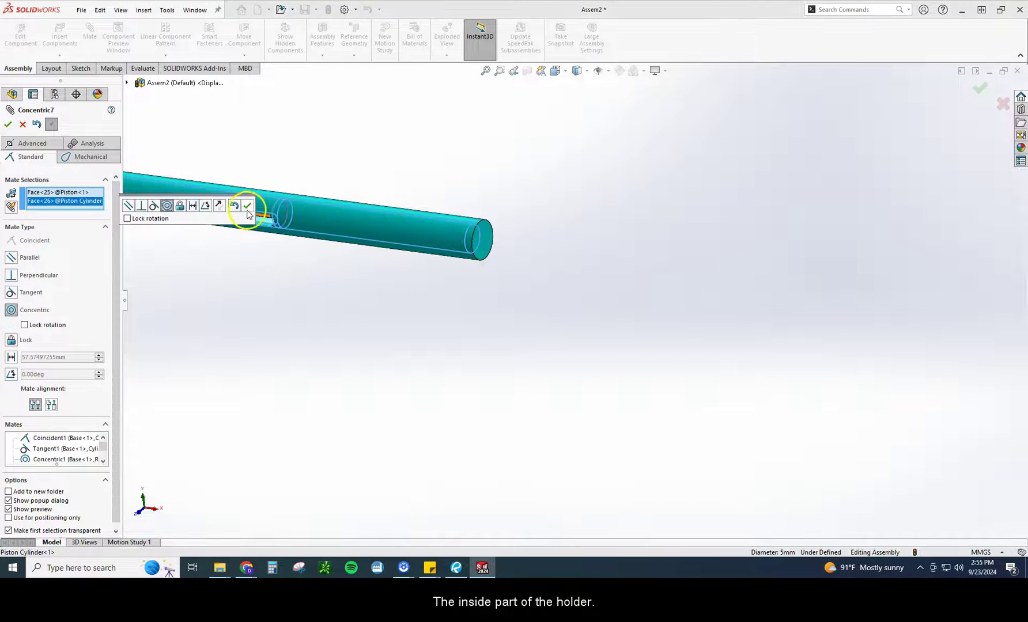
pyautogui.click(247, 206)
pyautogui.moveTo(297, 284); pyautogui.dragTo(335, 300, button='middle')
pyautogui.moveTo(369, 268); pyautogui.dragTo(372, 311)
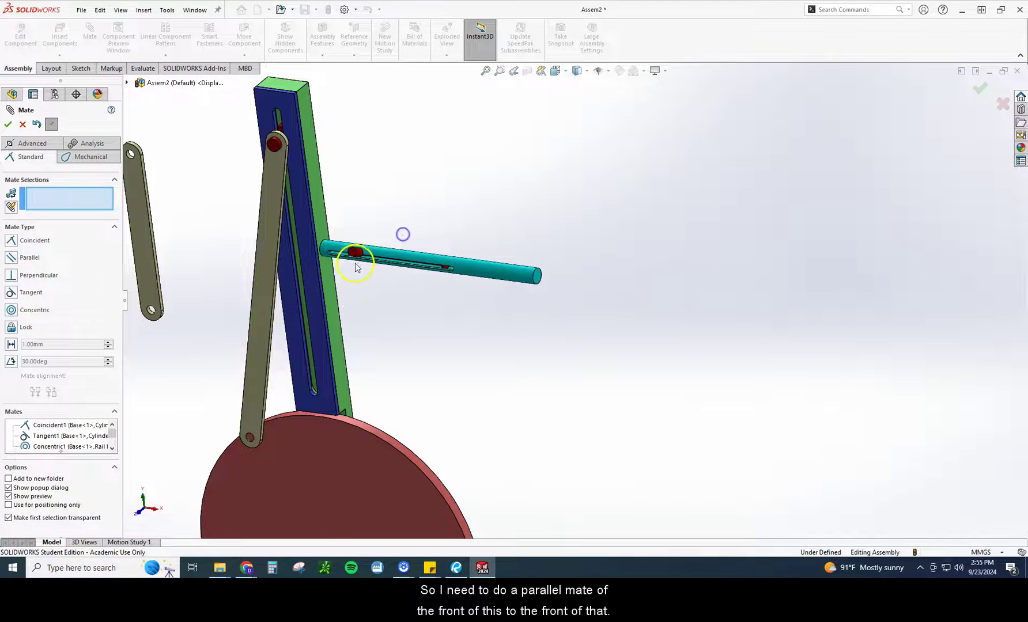
# Step: Make the piston's front face parallel to the rail's front face, then slide it along the slot
pyautogui.scroll(2, 352, 264)
pyautogui.scroll(-5, 407, 293)
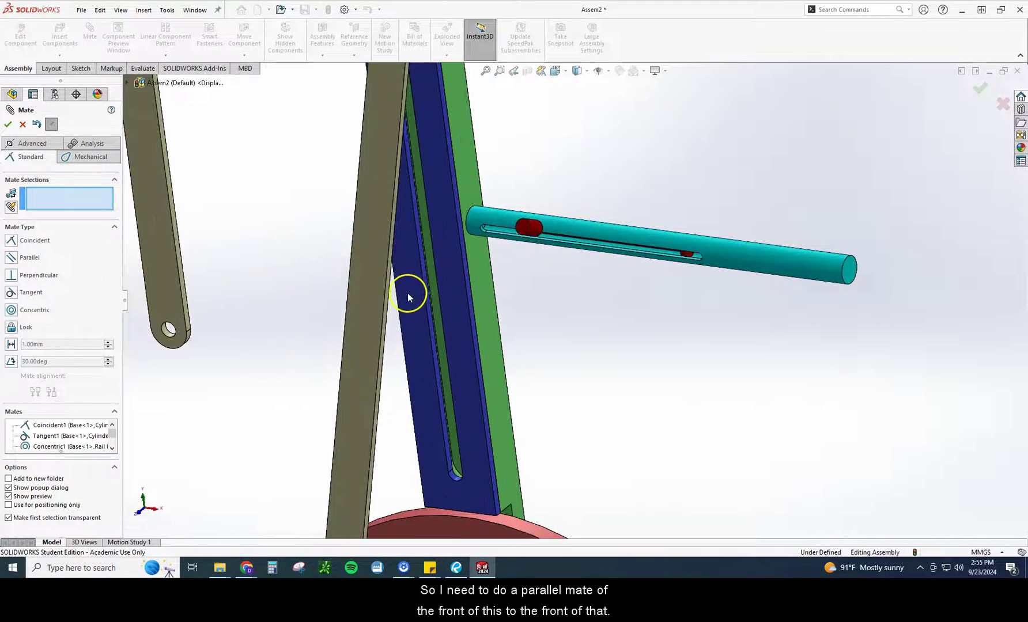
pyautogui.click(523, 230)
pyautogui.click(449, 269)
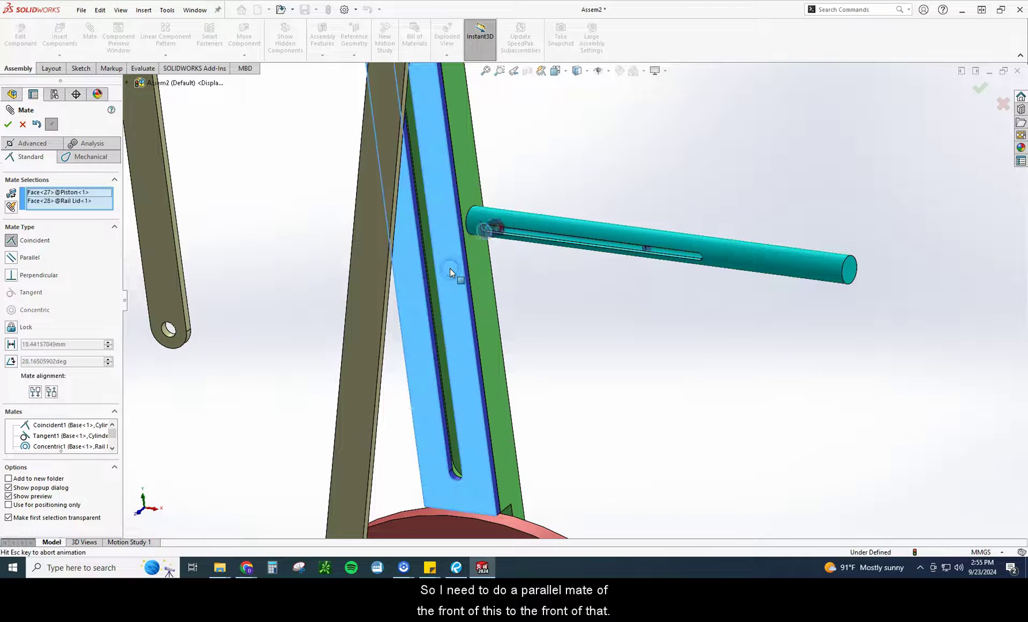
pyautogui.click(439, 242)
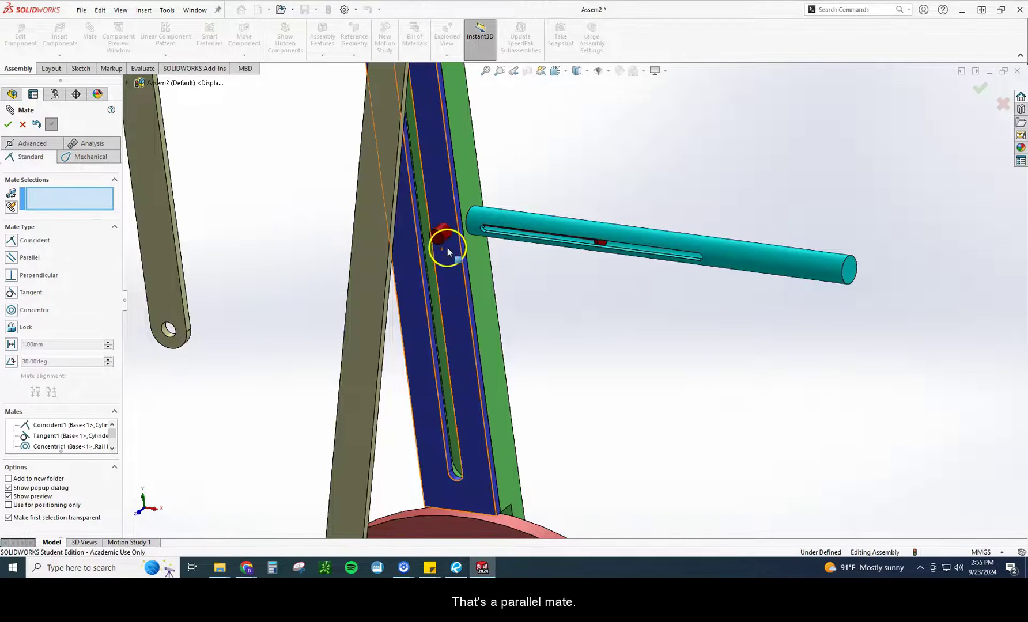
pyautogui.moveTo(446, 245); pyautogui.dragTo(583, 264)
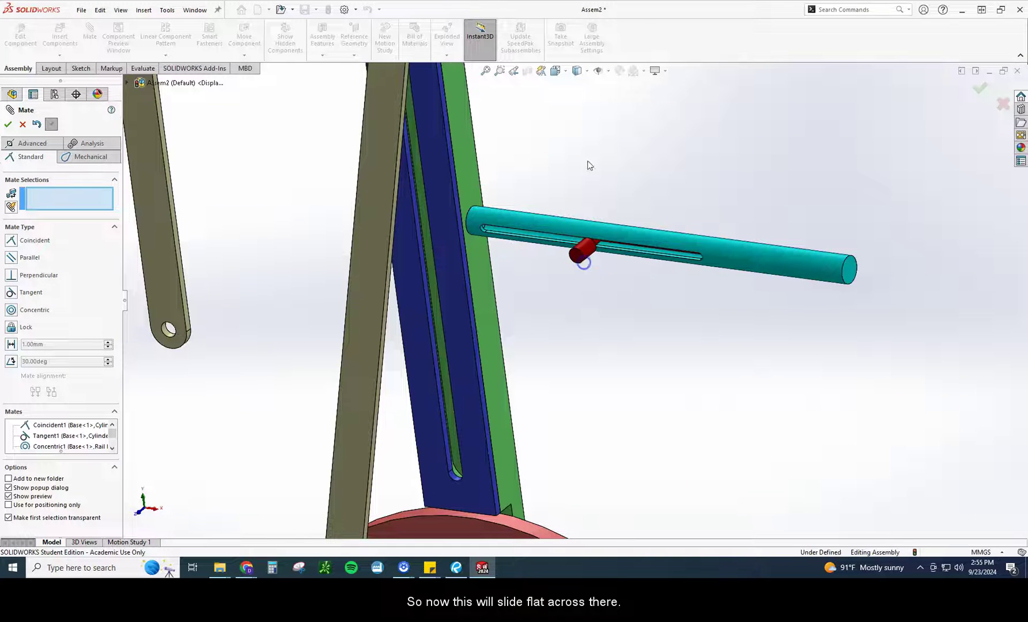
# Step: Switch the display to Hidden Lines Visible and slide the piston again to check its path
pyautogui.click(587, 71)
pyautogui.click(578, 132)
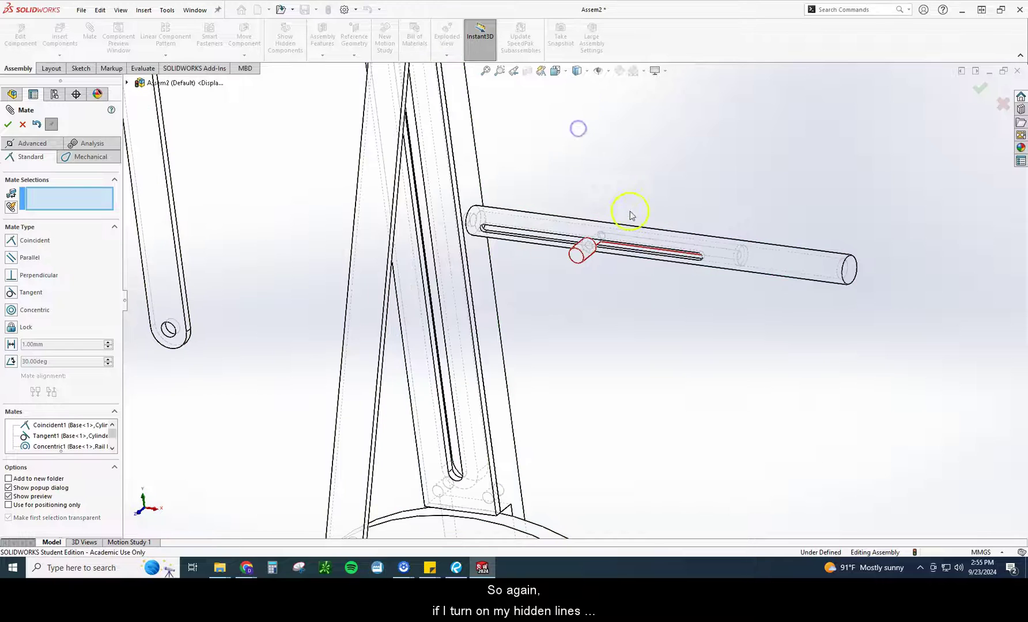
pyautogui.moveTo(579, 255); pyautogui.dragTo(543, 270)
pyautogui.scroll(3, 550, 279)
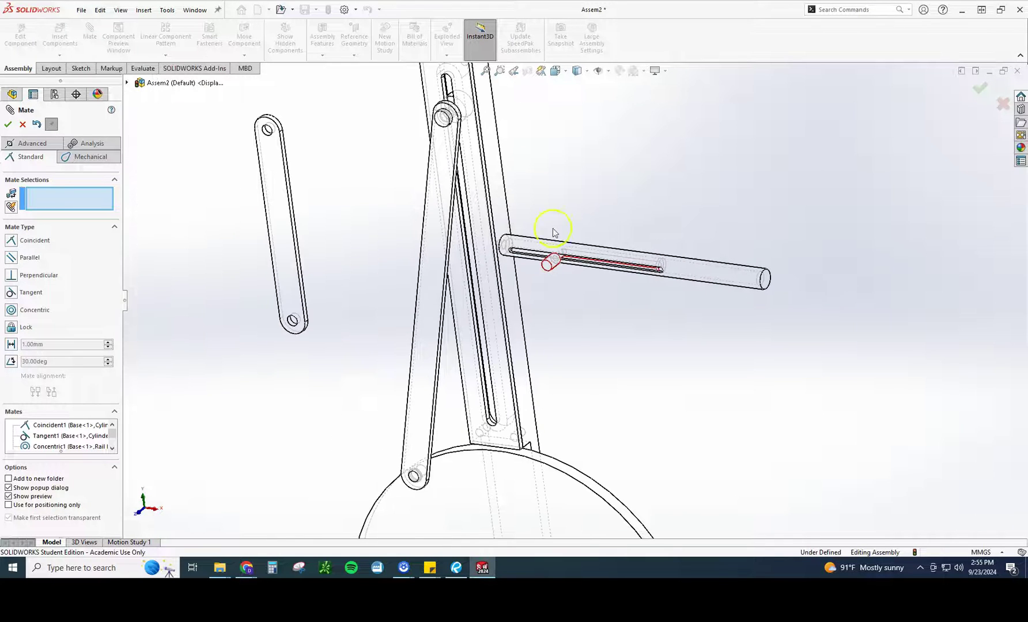
# Step: Return to Shaded With Edges and pin the small link's lower hole concentric to the piston
pyautogui.click(576, 70)
pyautogui.click(581, 91)
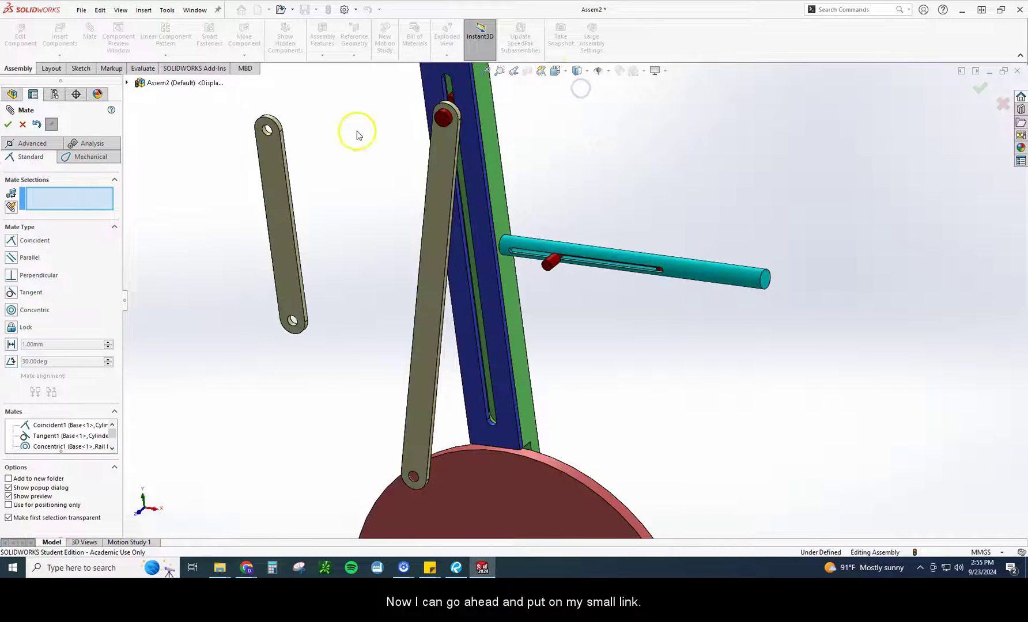
pyautogui.scroll(-3, 295, 334)
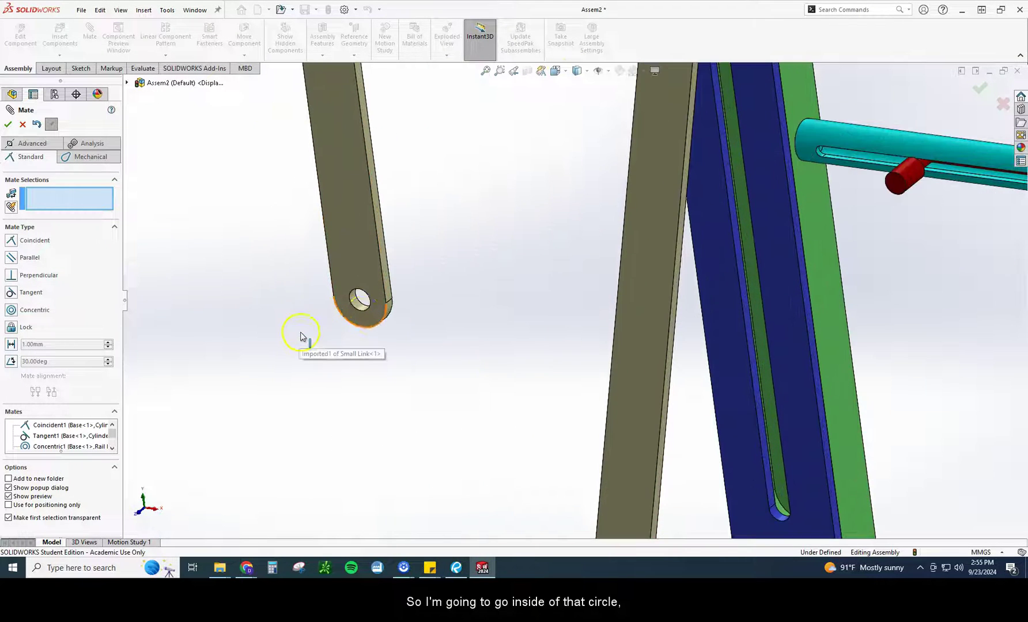
pyautogui.click(358, 310)
pyautogui.moveTo(362, 299); pyautogui.dragTo(757, 348, button='middle')
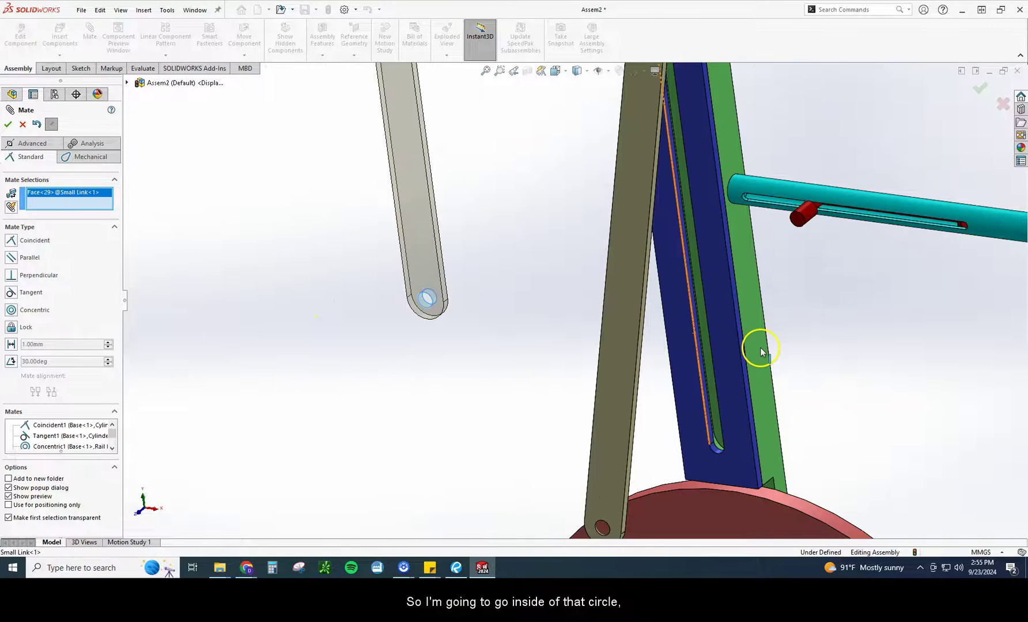
pyautogui.click(810, 218)
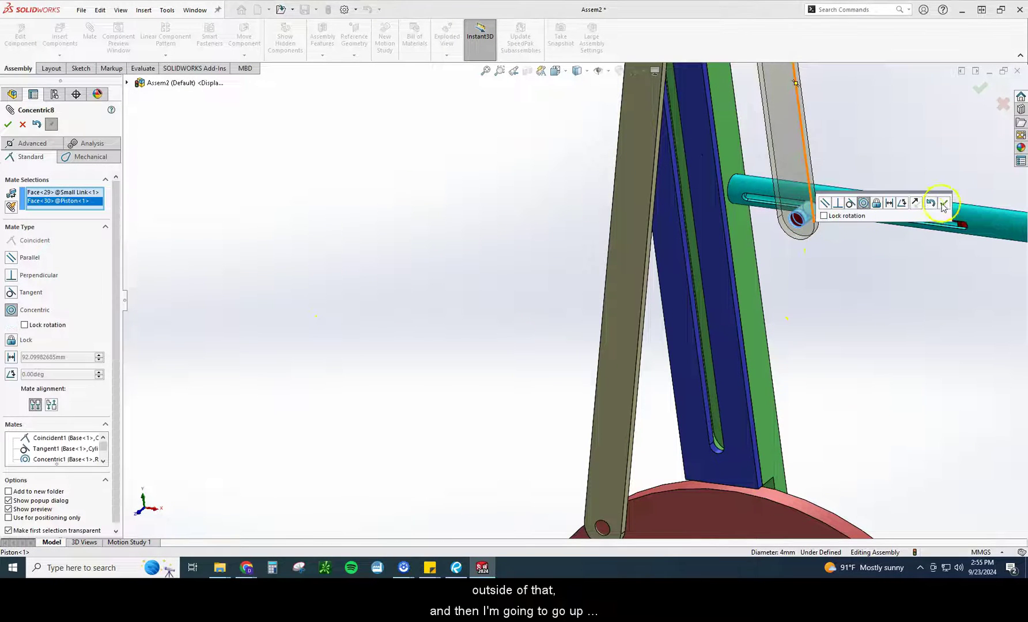
pyautogui.click(943, 207)
# Step: Pin the small link's upper hole concentric to the cylinder connector, then swing the links to check
pyautogui.scroll(3, 892, 229)
pyautogui.scroll(-5, 614, 142)
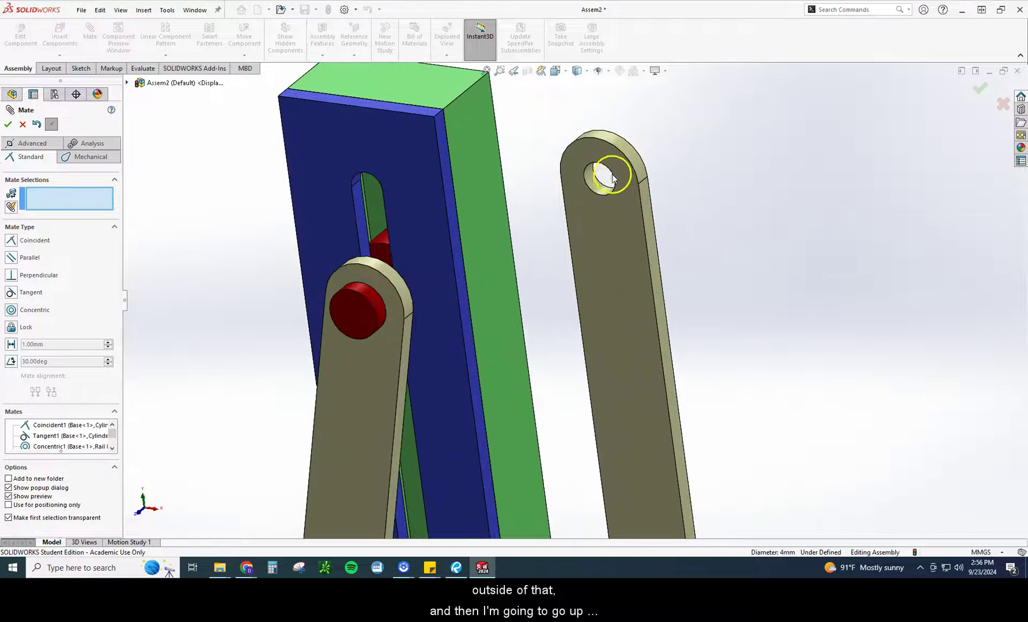
pyautogui.scroll(-2, 613, 180)
pyautogui.click(583, 199)
pyautogui.moveTo(582, 199); pyautogui.dragTo(450, 305, button='middle')
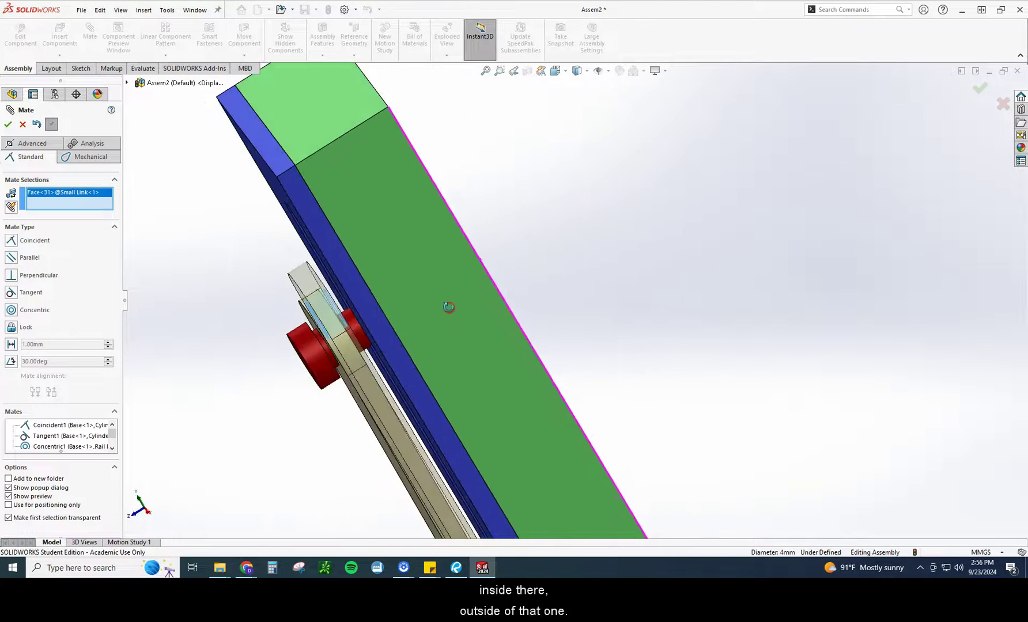
pyautogui.click(359, 336)
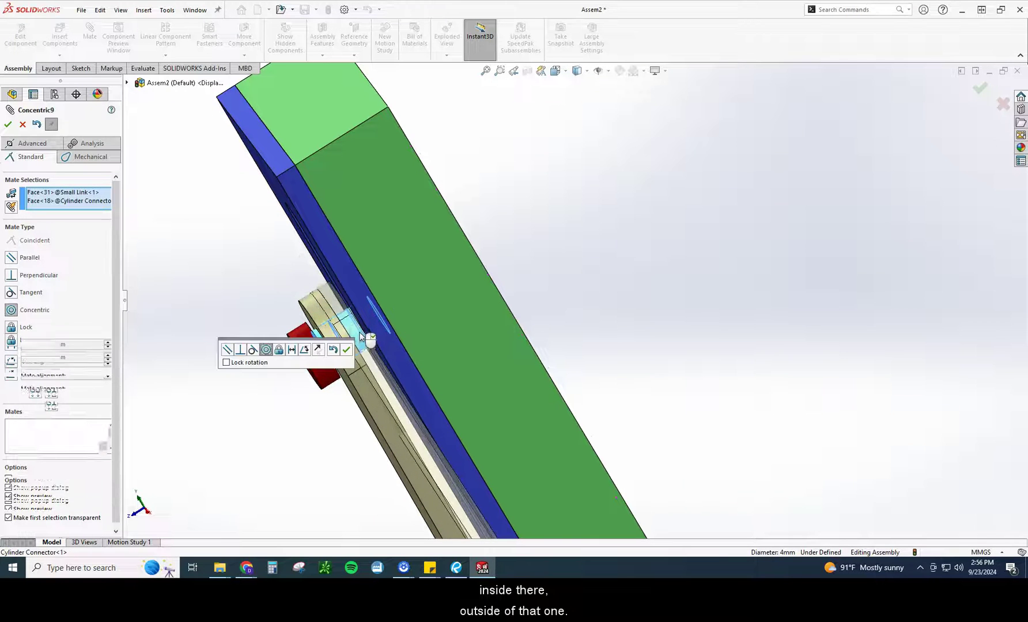
pyautogui.click(343, 350)
pyautogui.moveTo(345, 354); pyautogui.dragTo(630, 344, button='middle')
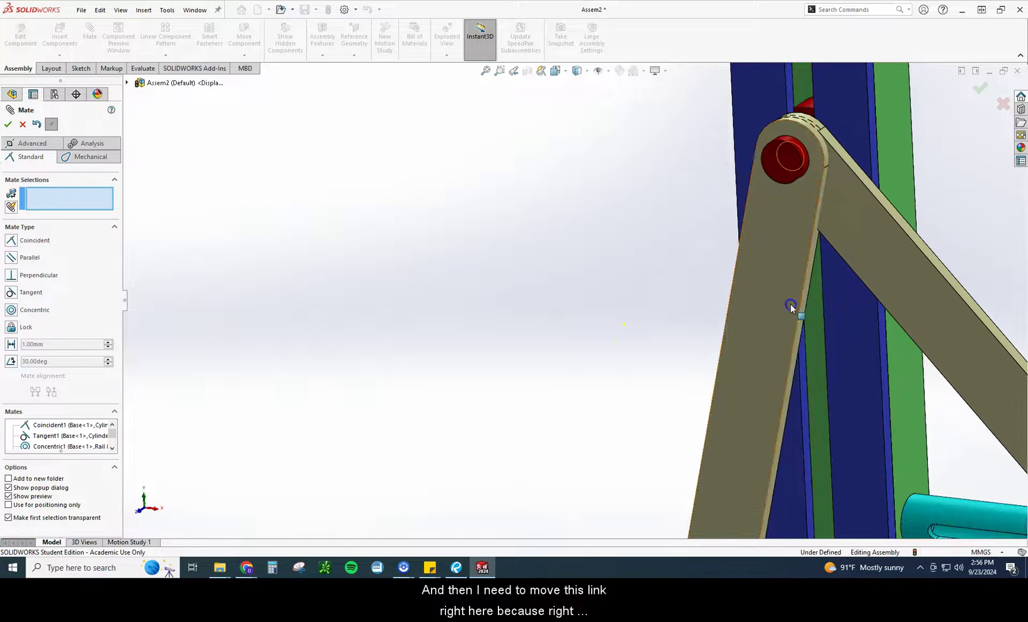
pyautogui.moveTo(789, 305); pyautogui.dragTo(743, 317)
pyautogui.moveTo(862, 244); pyautogui.dragTo(842, 281)
# Step: Make the large link's lower-end face coincident with the wheel boss face
pyautogui.scroll(5, 841, 281)
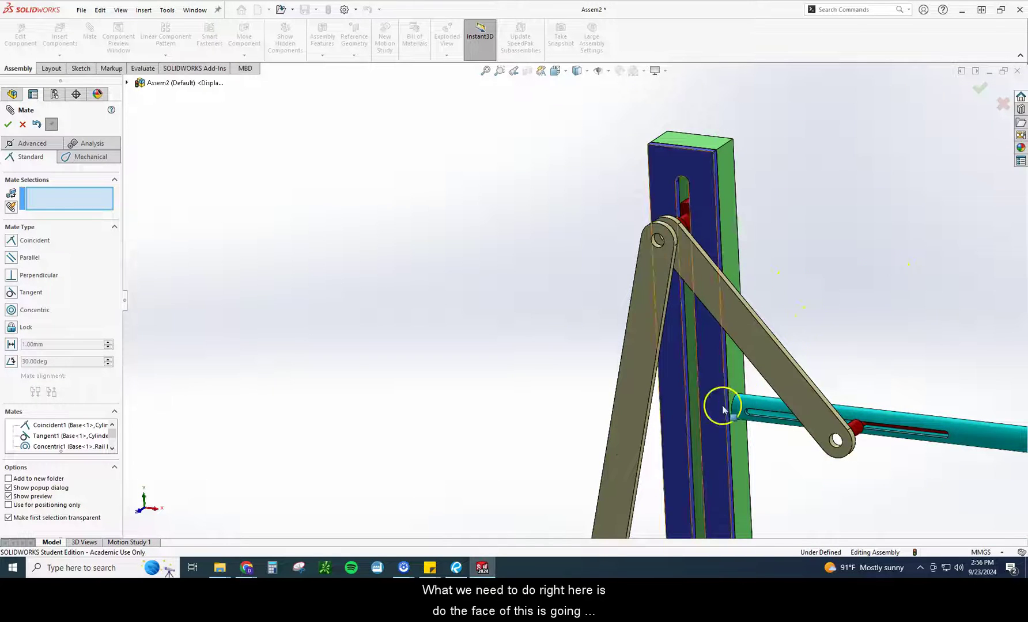
pyautogui.scroll(3, 725, 409)
pyautogui.scroll(-7, 630, 488)
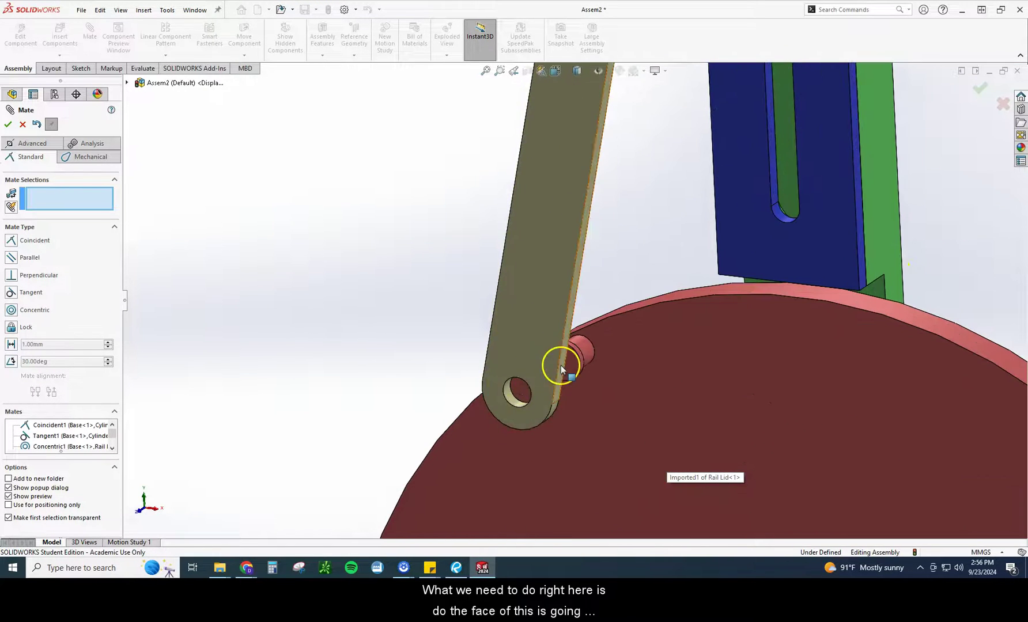
pyautogui.click(536, 362)
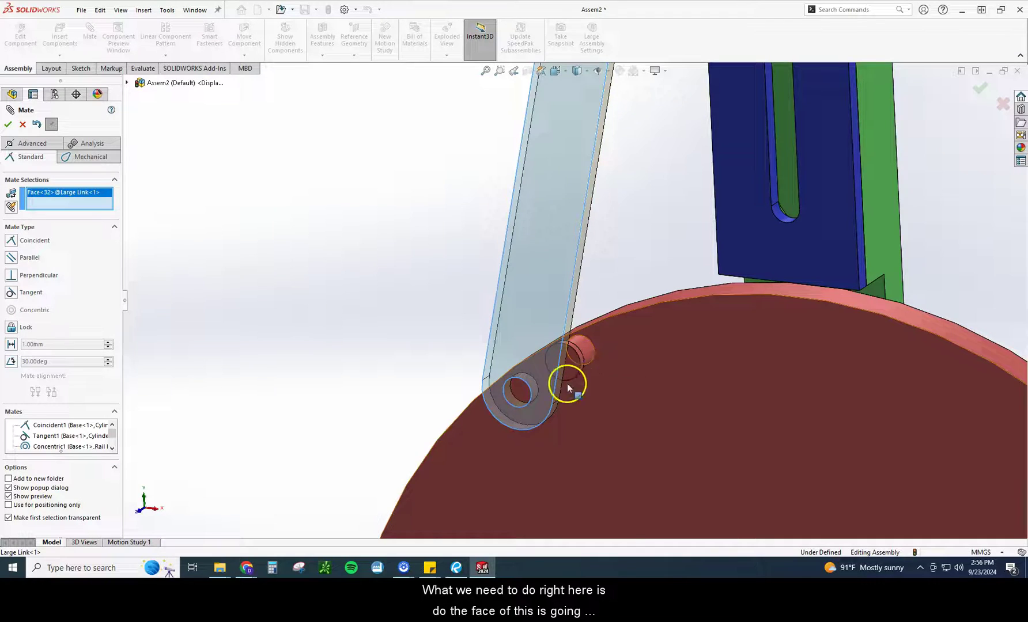
pyautogui.moveTo(527, 372); pyautogui.dragTo(358, 503, button='middle')
pyautogui.scroll(-4, 526, 416)
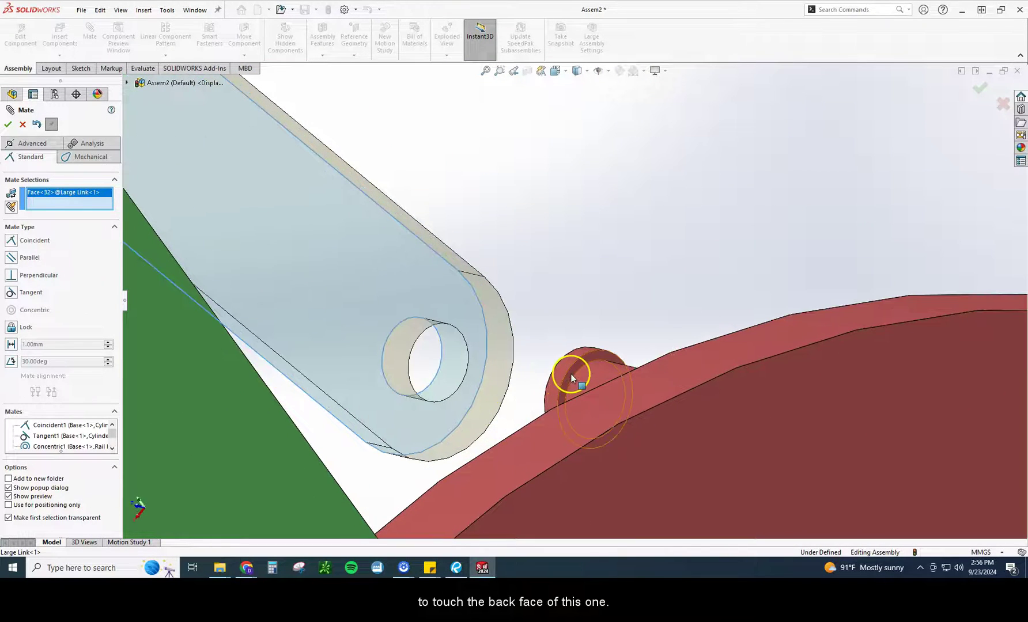
pyautogui.click(571, 373)
pyautogui.click(686, 391)
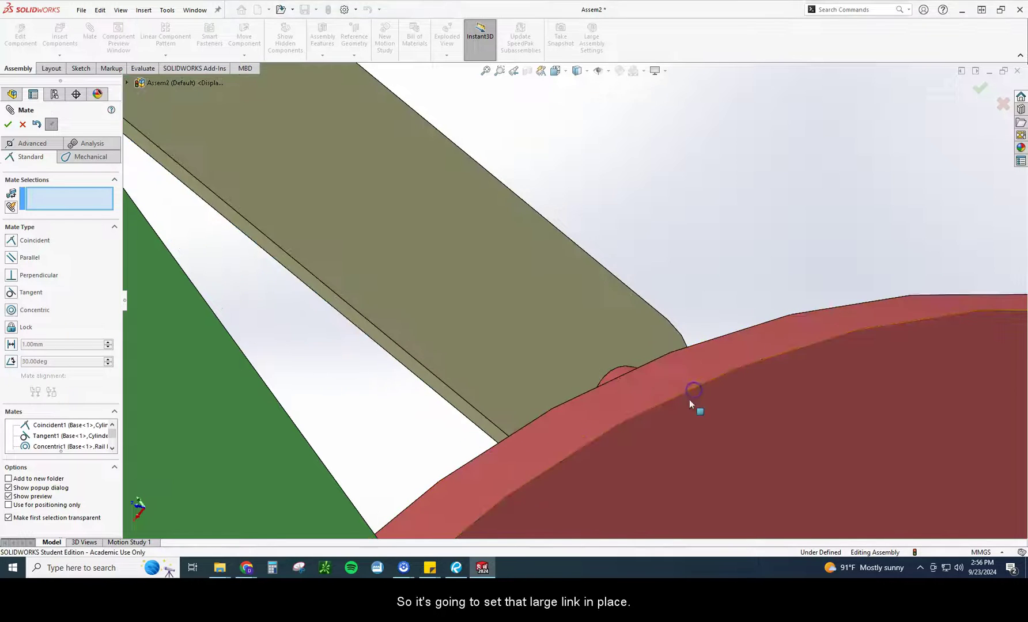
# Step: Make the large link's front face coincident with the small link's back face
pyautogui.scroll(3, 686, 404)
pyautogui.moveTo(677, 402); pyautogui.dragTo(606, 235, button='middle')
pyautogui.scroll(3, 695, 340)
pyautogui.scroll(-5, 606, 235)
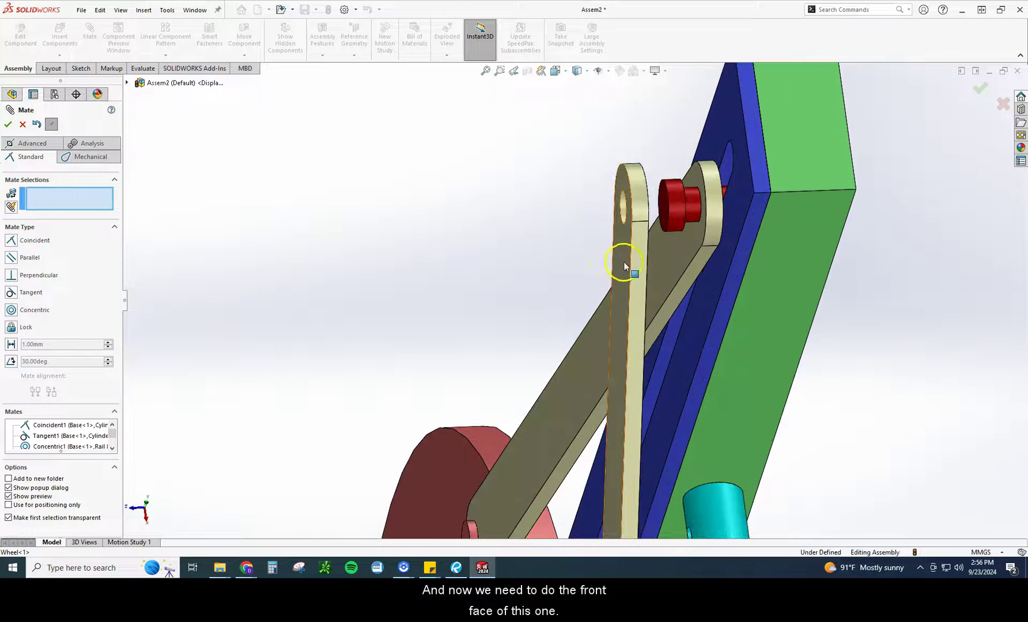
pyautogui.click(625, 264)
pyautogui.moveTo(669, 254)
pyautogui.mouseDown(button='middle')
pyautogui.moveTo(634, 256)
pyautogui.moveTo(654, 263)
pyautogui.mouseUp(button='middle')
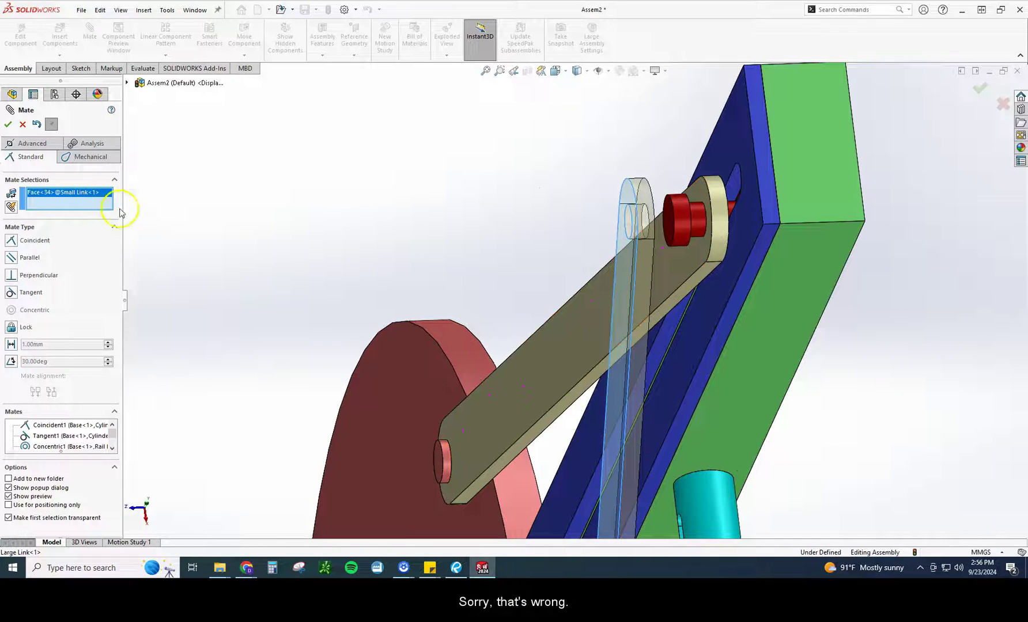
pyautogui.rightClick(58, 193)
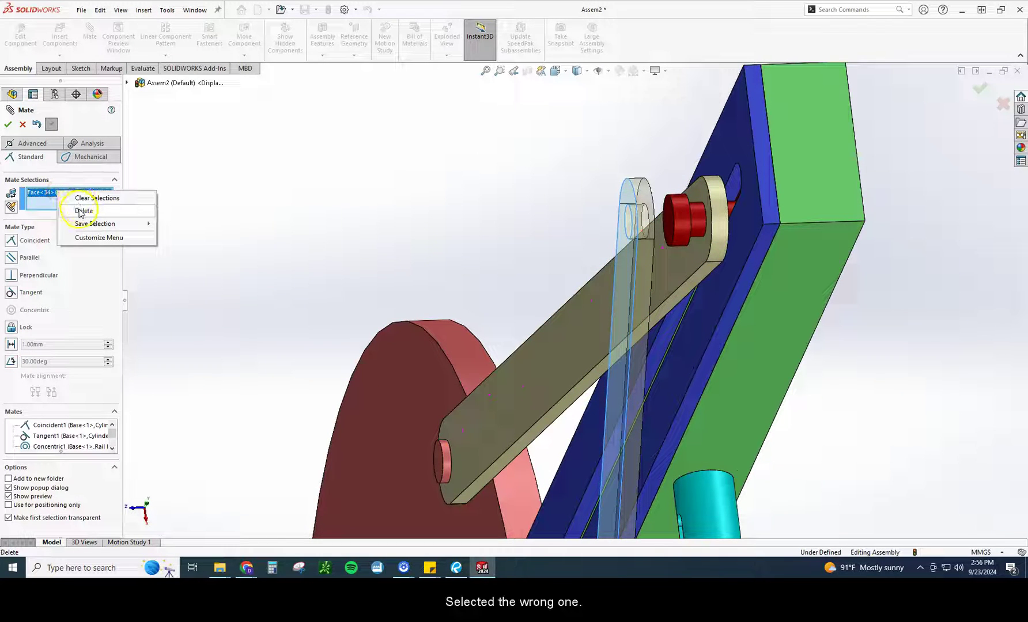
pyautogui.click(80, 211)
pyautogui.click(670, 274)
pyautogui.moveTo(667, 277); pyautogui.dragTo(403, 321, button='middle')
pyautogui.click(395, 324)
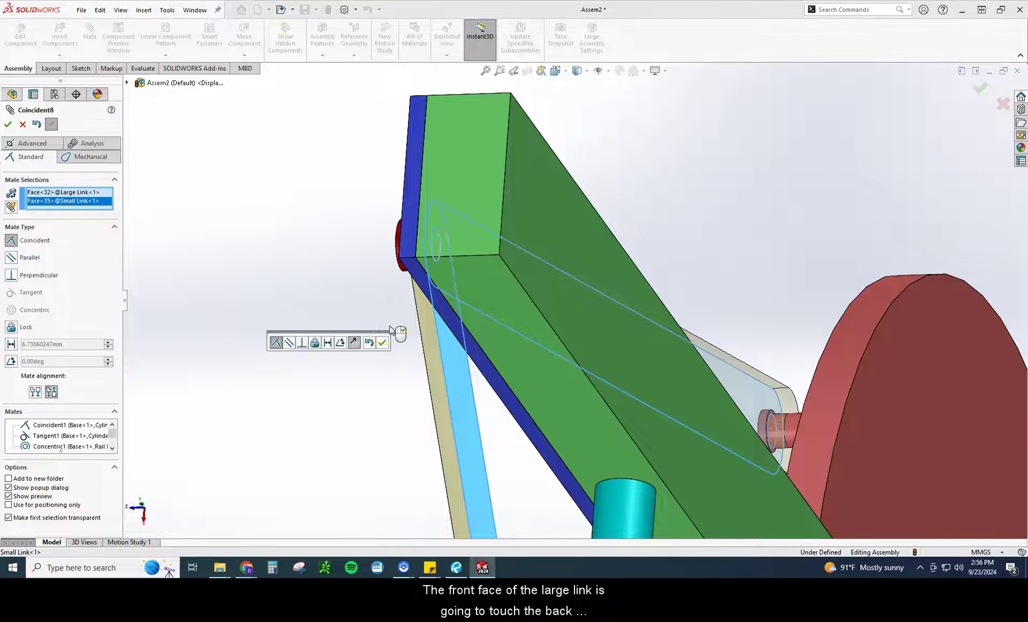
pyautogui.click(381, 341)
pyautogui.moveTo(330, 346); pyautogui.dragTo(482, 161, button='middle')
# Step: Close the Mate tool keeping the new mates and switch to the Isometric view
pyautogui.click(8, 124)
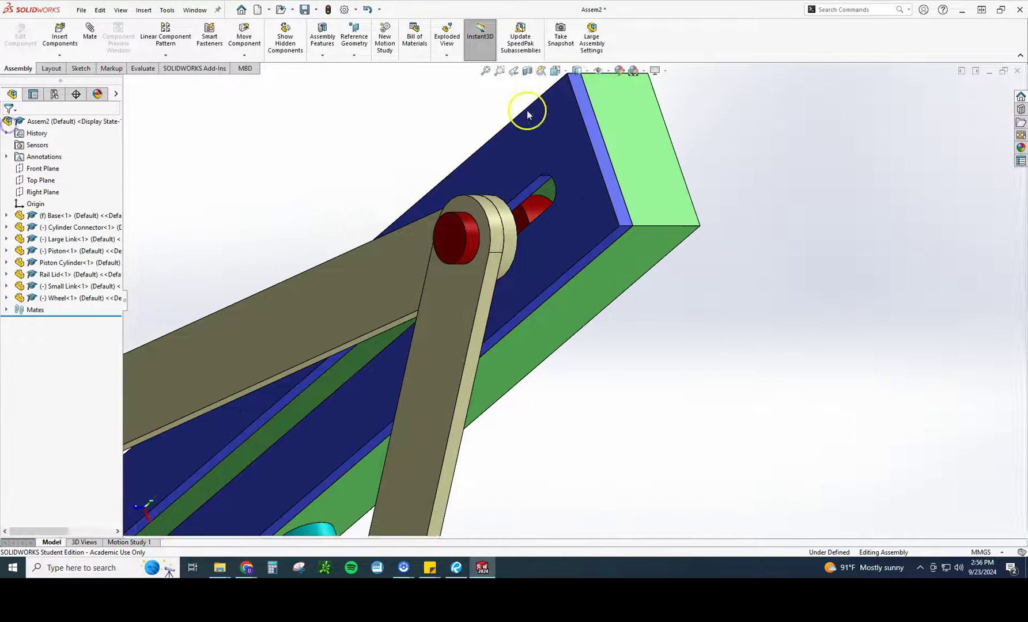
pyautogui.click(555, 70)
pyautogui.click(615, 101)
# Step: Turn the wheel to confirm the linkage moves, then check the 13.5° angle A in the drawing
pyautogui.scroll(3, 562, 303)
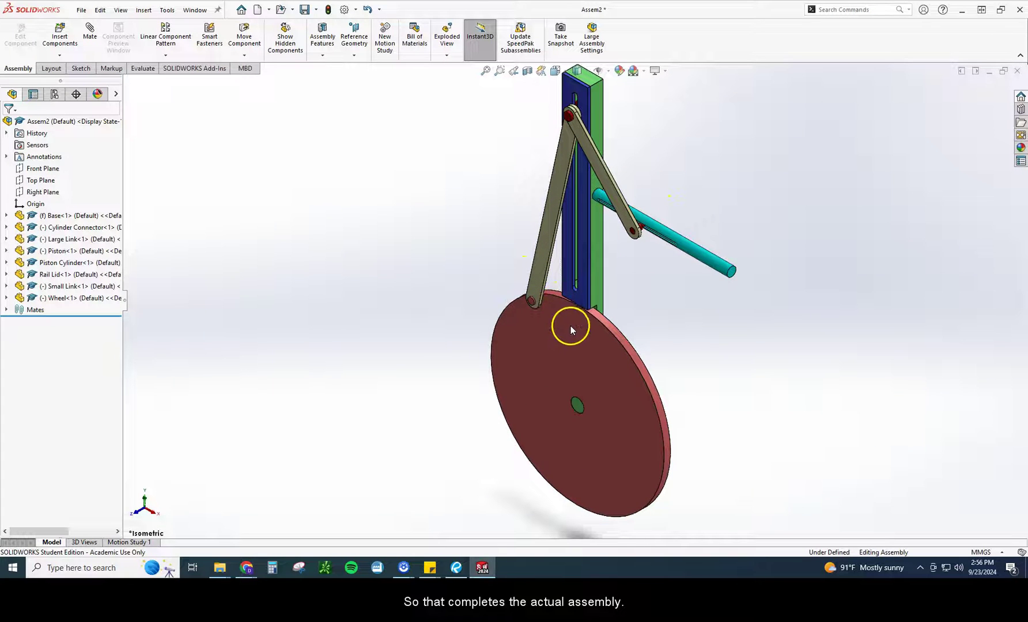
pyautogui.moveTo(571, 326); pyautogui.dragTo(571, 291)
pyautogui.press('Escape')
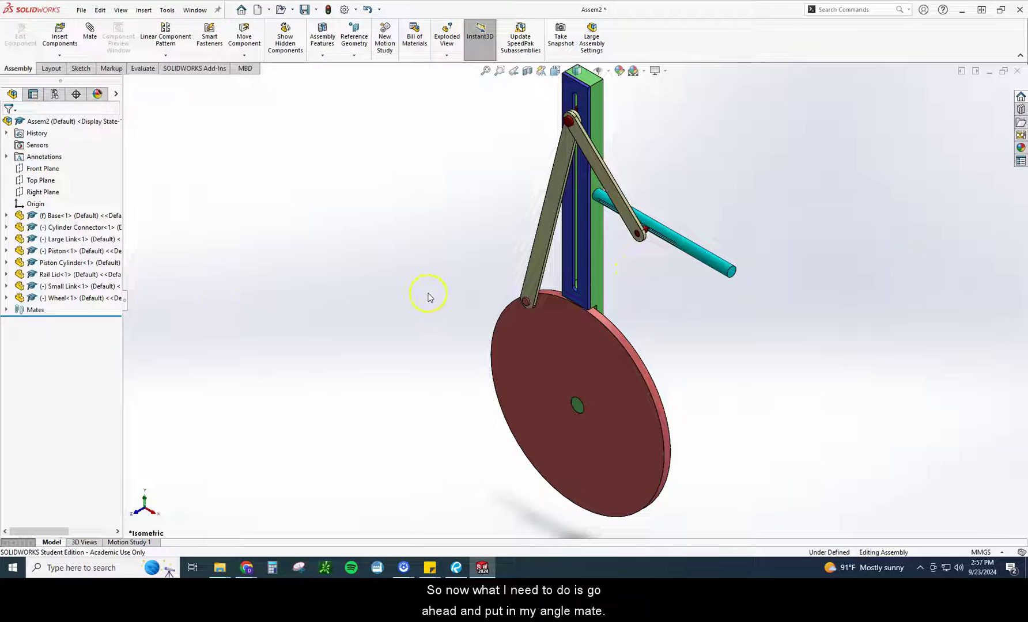
pyautogui.click(481, 568)
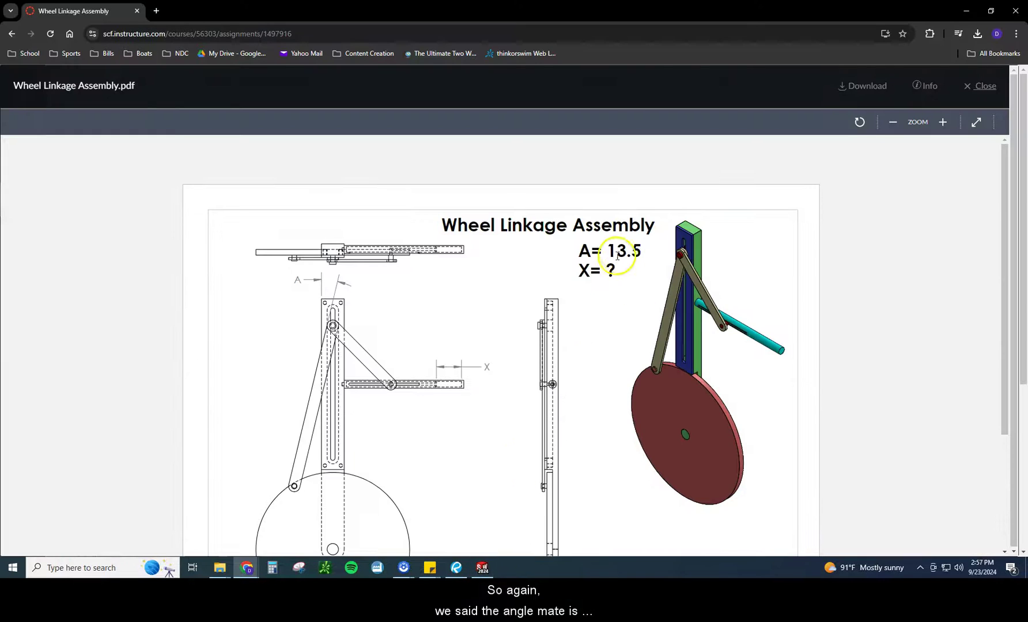
pyautogui.click(482, 567)
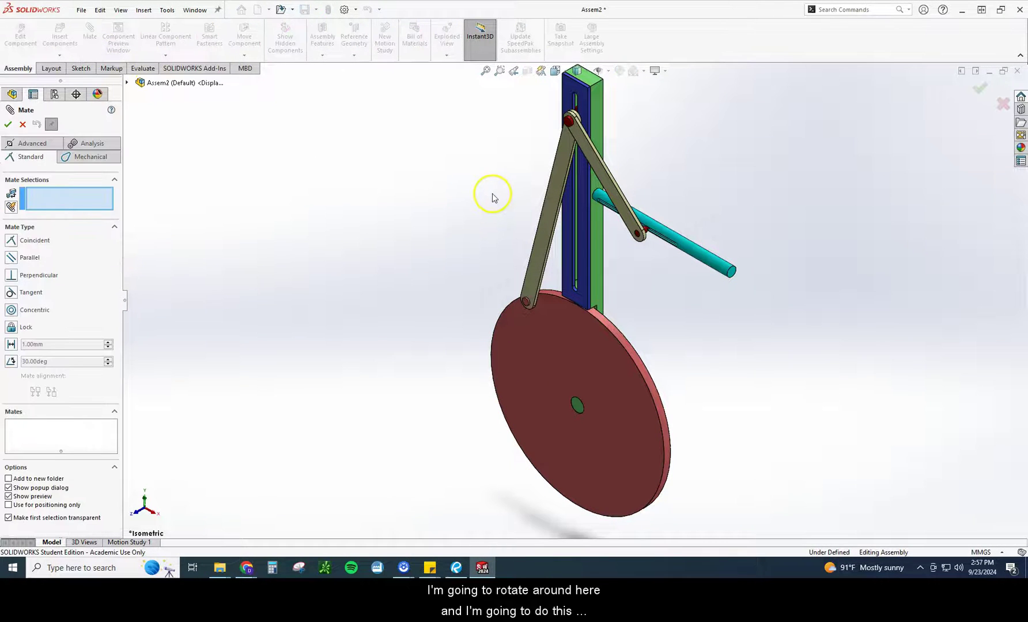
# Step: Angle-mate the large link's long edge to the rail lid's edge at 166.5° (180 − 13.5)
pyautogui.scroll(3, 541, 188)
pyautogui.scroll(-4, 549, 213)
pyautogui.moveTo(549, 213); pyautogui.dragTo(634, 299, button='middle')
pyautogui.scroll(-5, 628, 256)
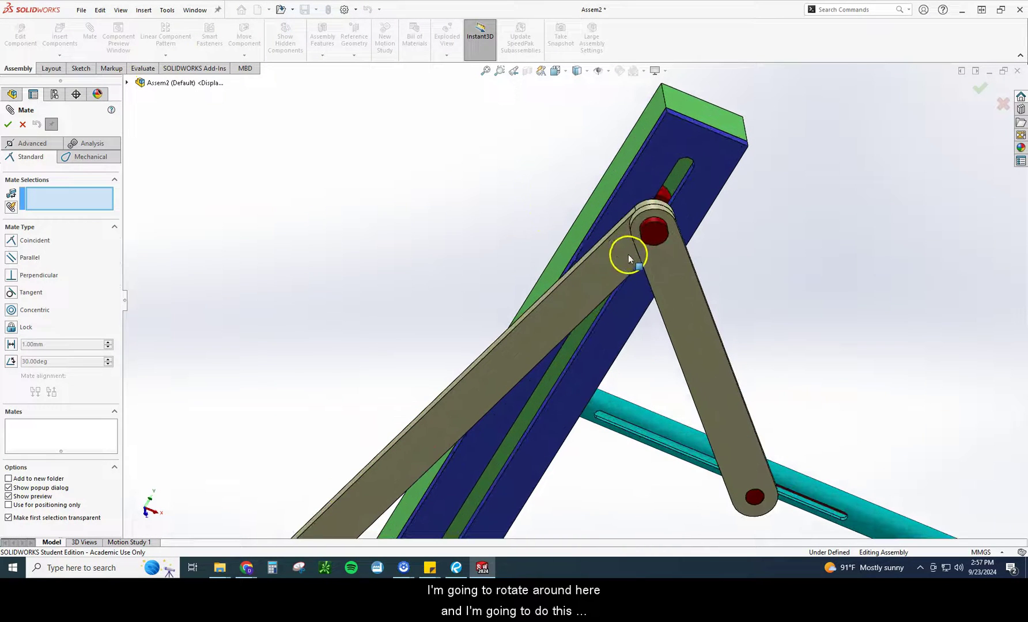
pyautogui.click(590, 258)
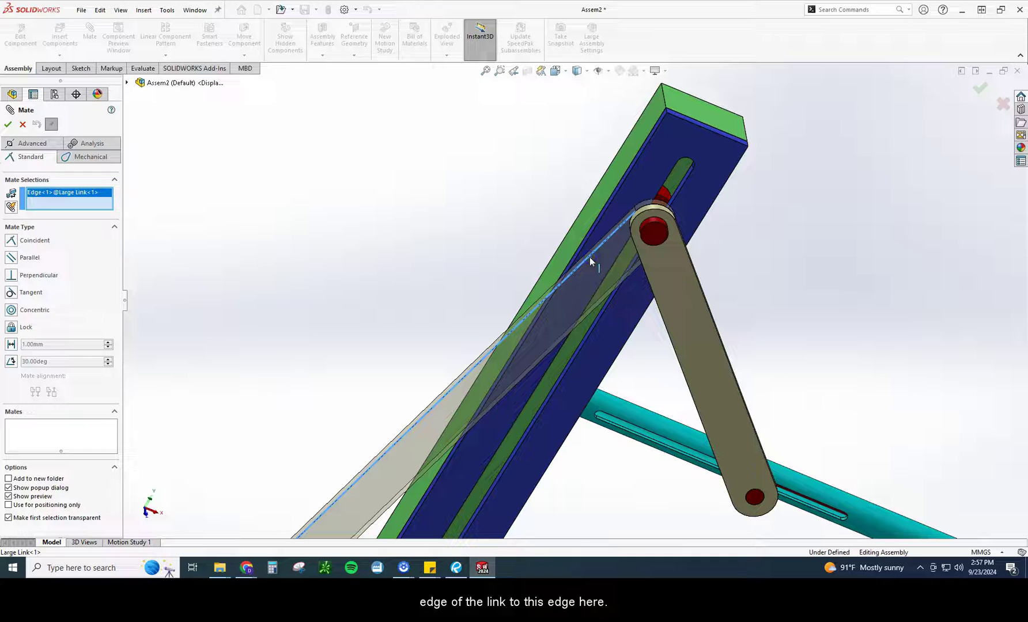
pyautogui.click(592, 231)
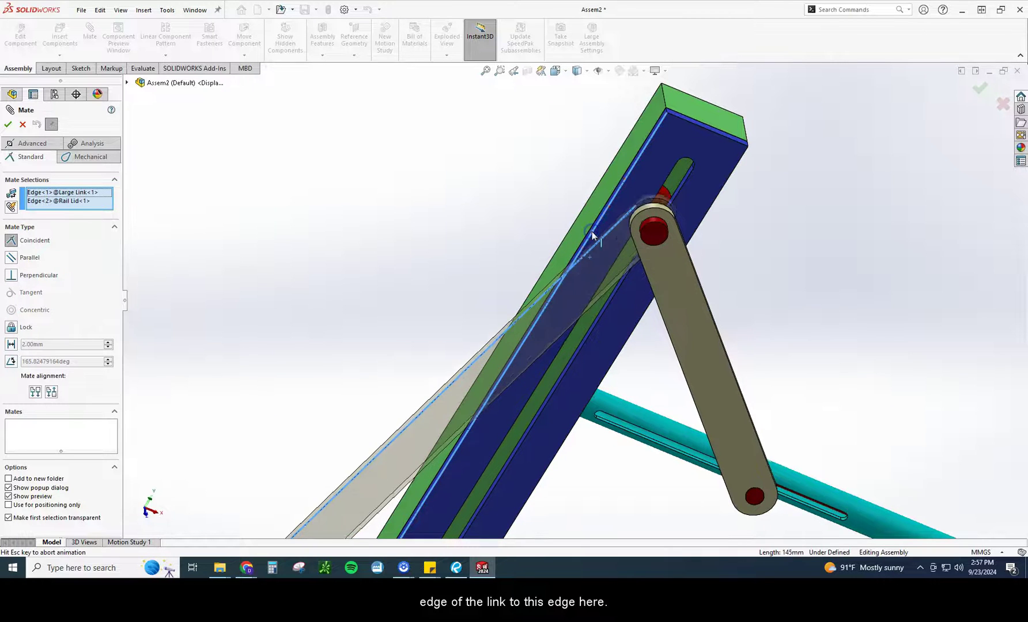
pyautogui.click(619, 220)
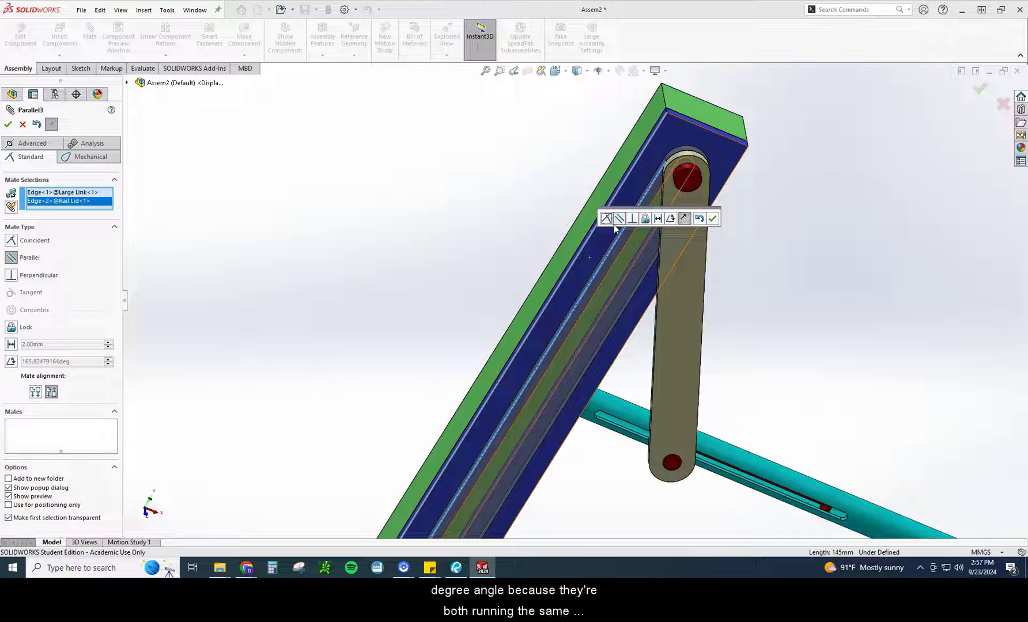
pyautogui.click(671, 218)
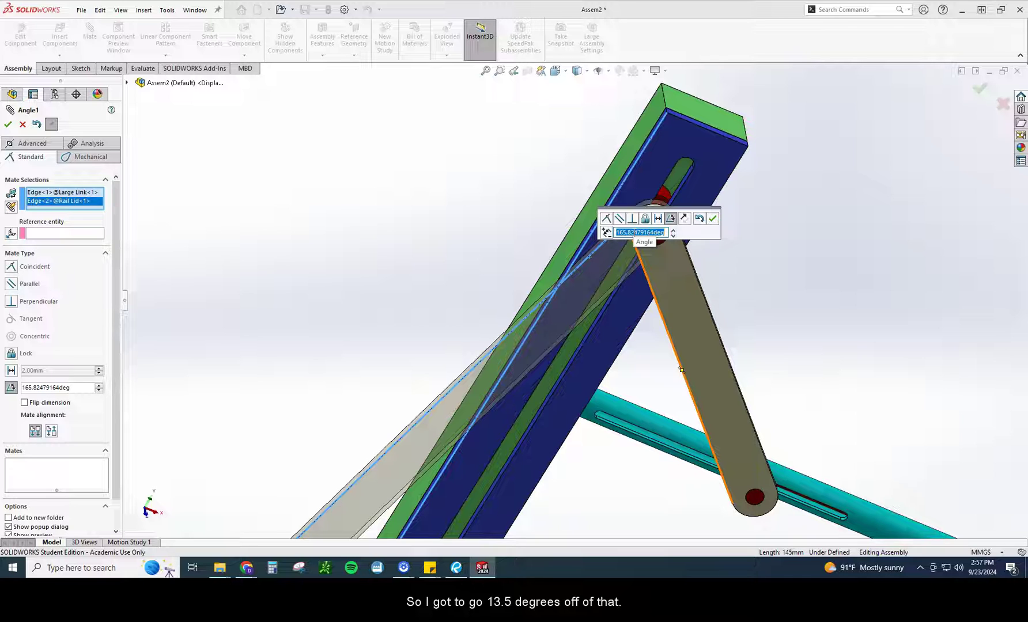
pyautogui.write('180-13.5')
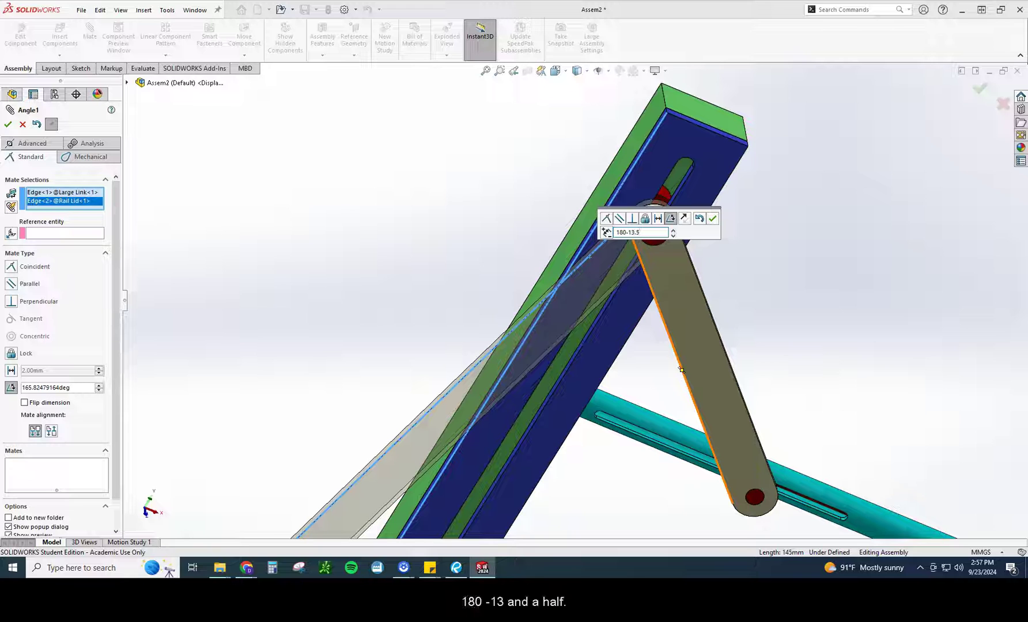
pyautogui.press('Return')
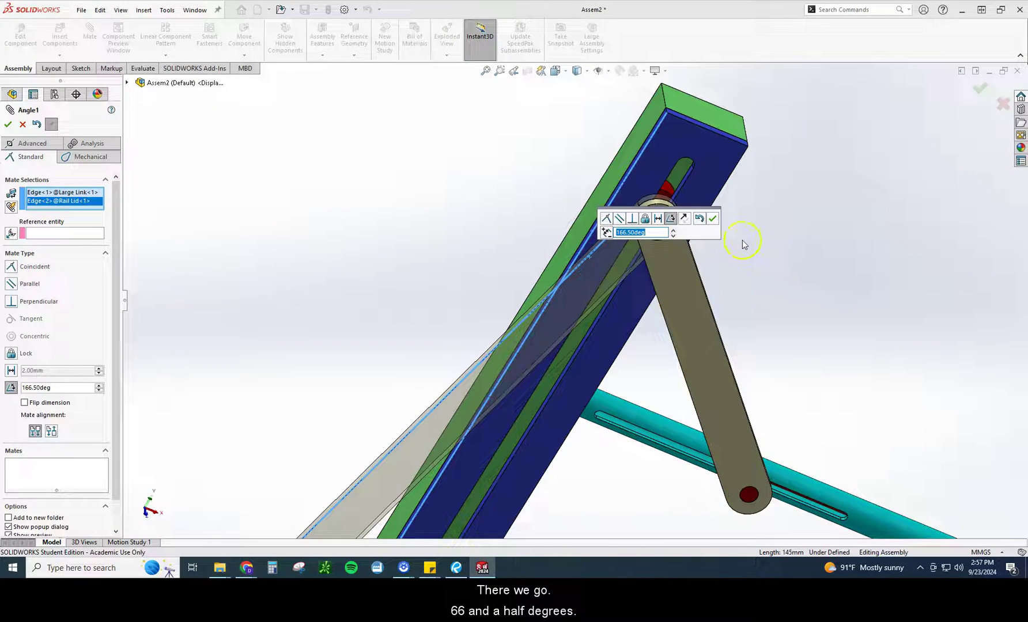
pyautogui.click(712, 219)
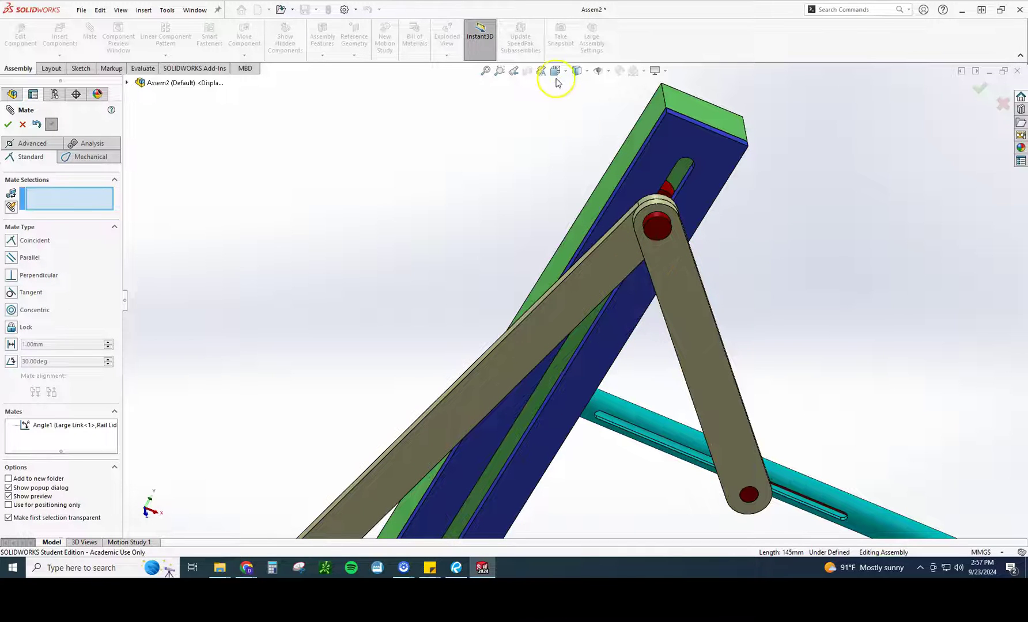
pyautogui.click(7, 125)
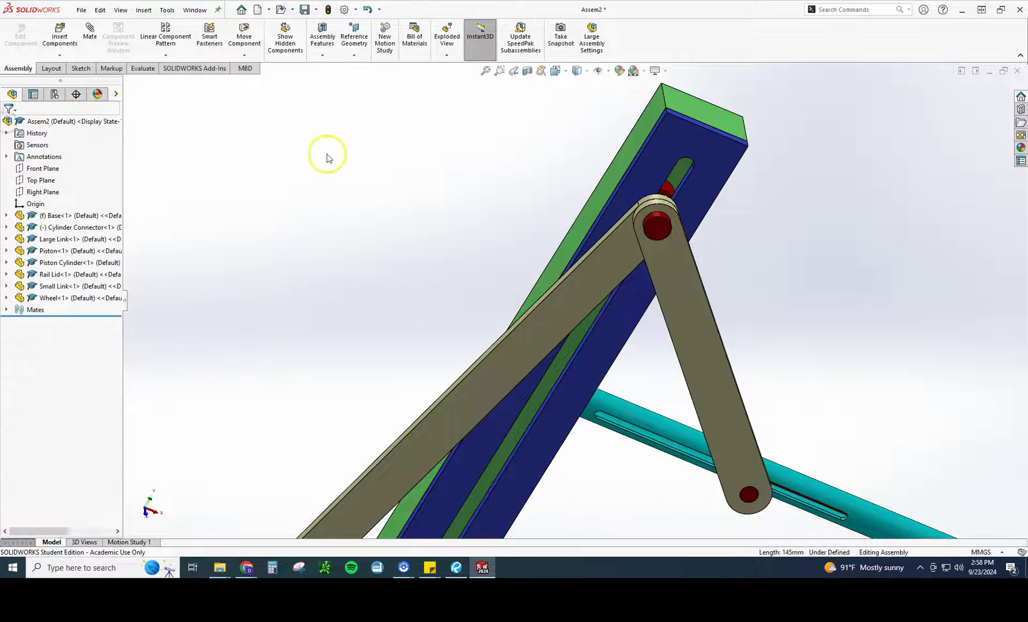
# Step: Go to Isometric then the Front view and set the display style to Hidden Lines Visible
pyautogui.click(555, 71)
pyautogui.click(615, 101)
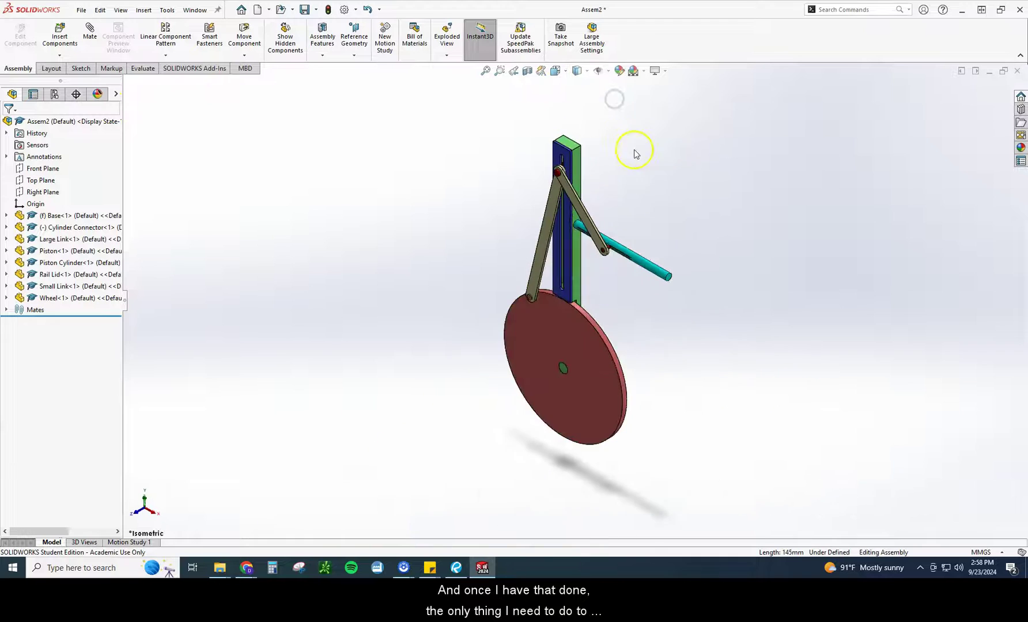
pyautogui.click(554, 70)
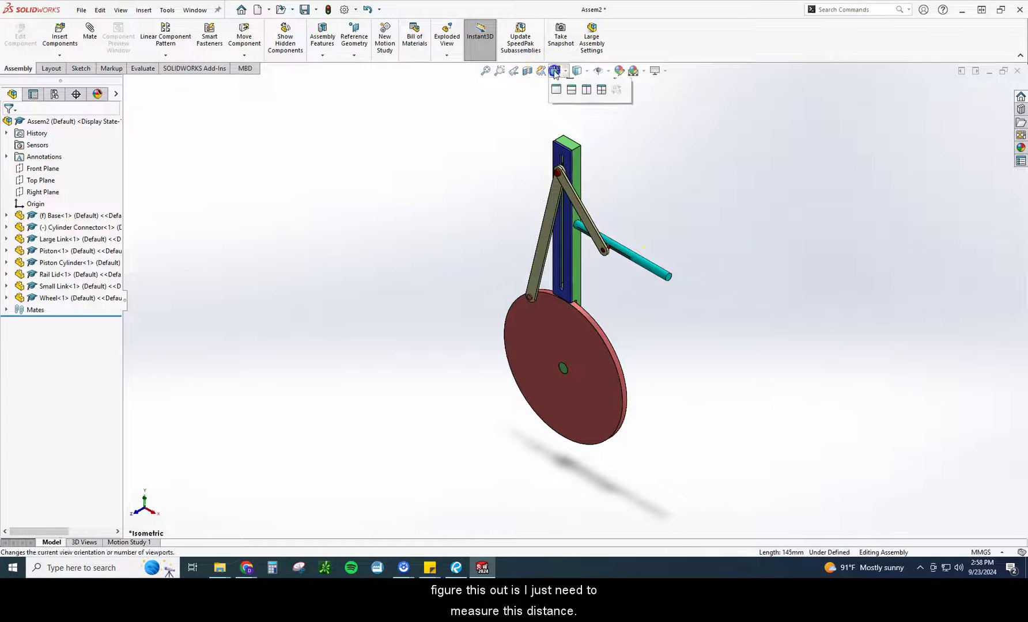
pyautogui.click(571, 116)
pyautogui.scroll(-5, 680, 204)
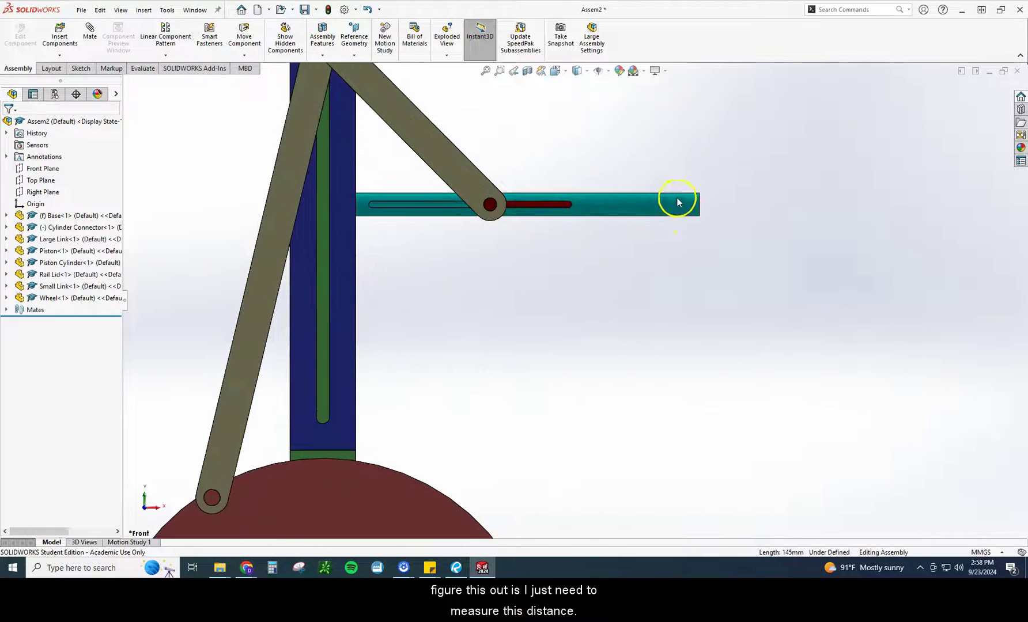
pyautogui.click(576, 70)
pyautogui.click(578, 131)
pyautogui.scroll(-3, 737, 209)
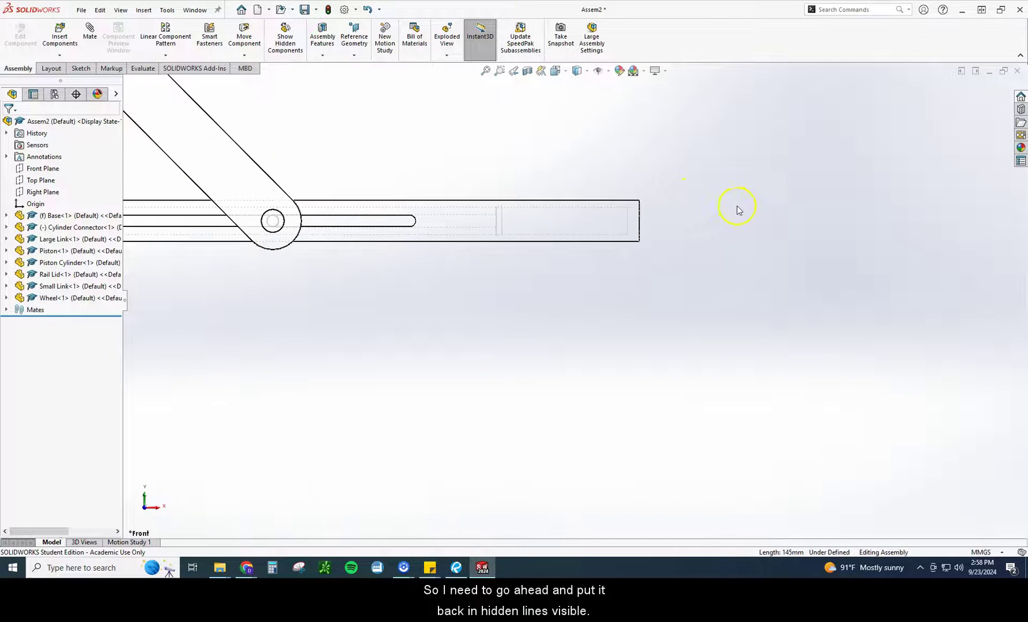
# Step: Open and close the Evaluate > Measure tool, then return to the Isometric view
pyautogui.click(134, 69)
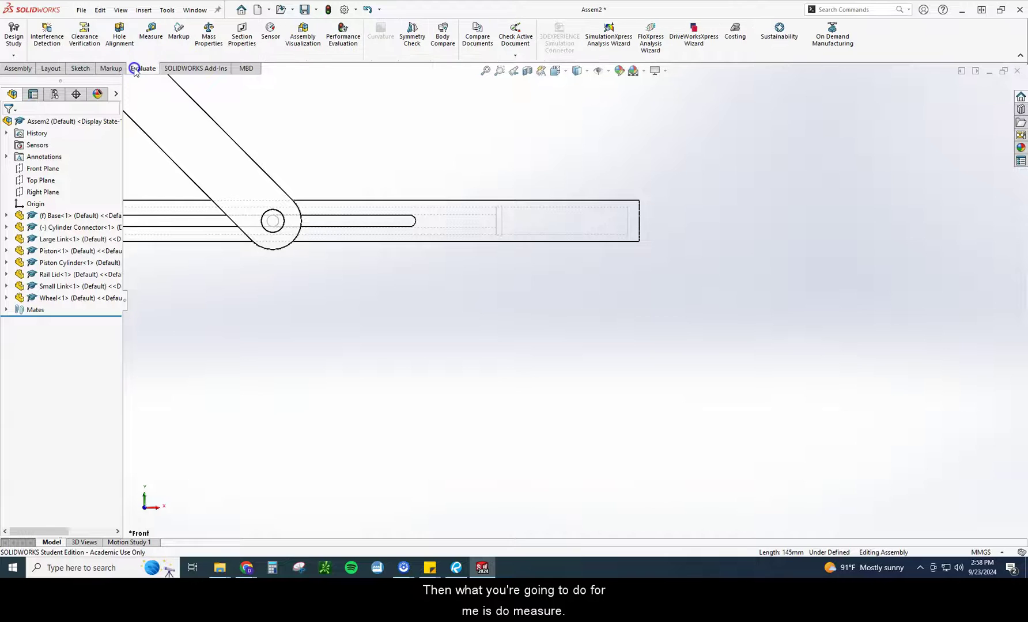
pyautogui.click(151, 33)
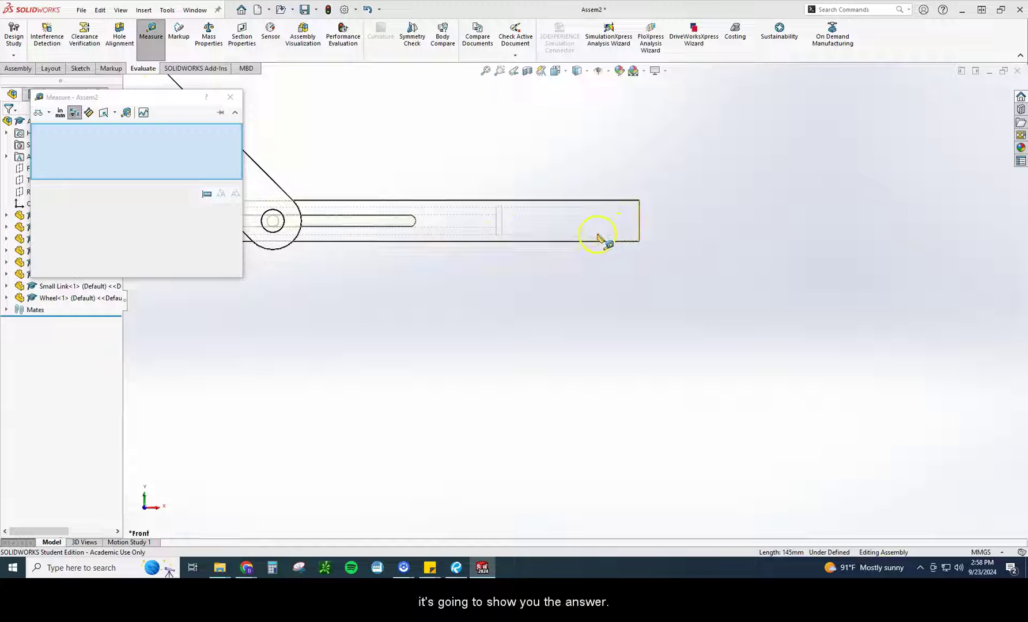
pyautogui.click(230, 96)
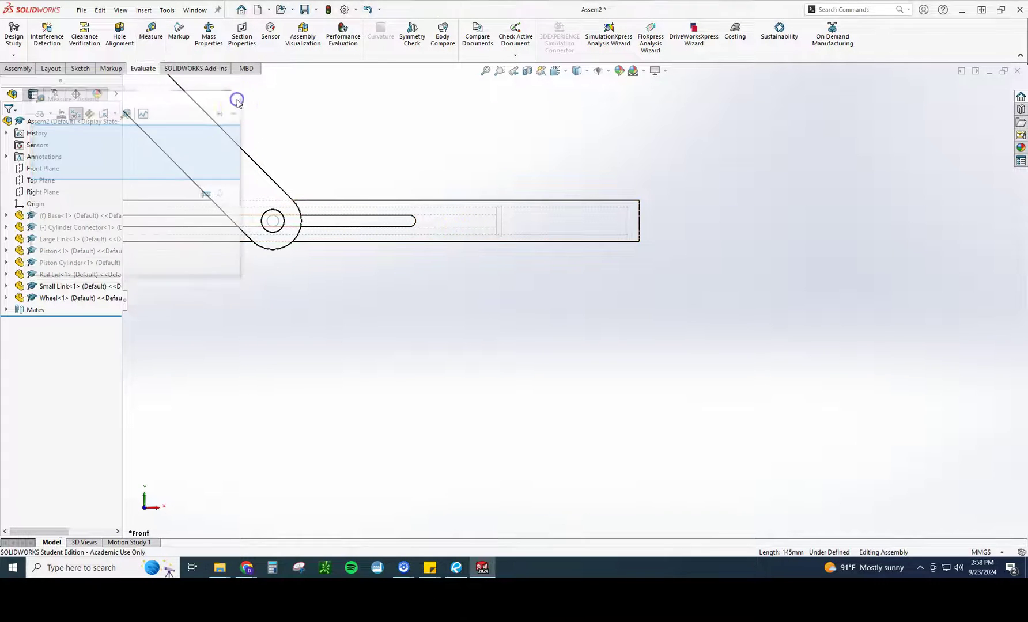
pyautogui.click(553, 72)
pyautogui.click(615, 102)
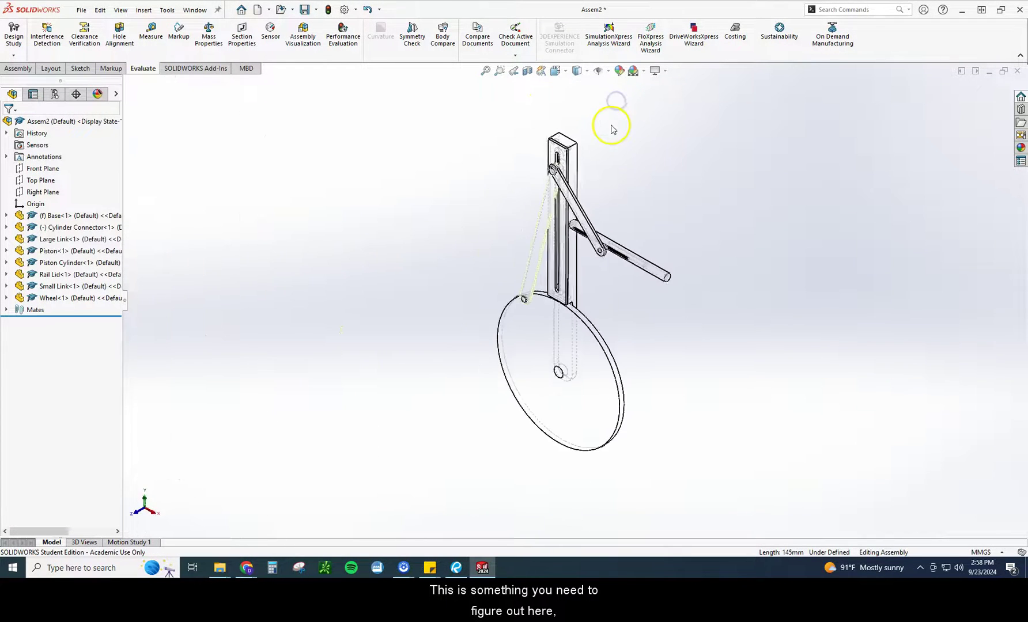
# Step: Clear the selection and switch the display style back to Shaded With Edges
pyautogui.click(348, 215)
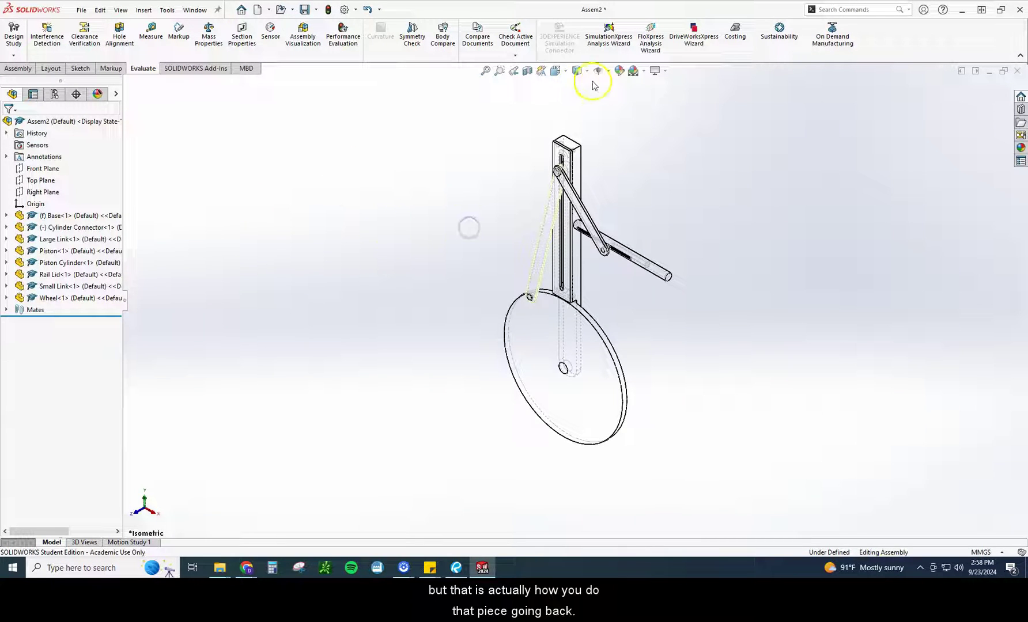
pyautogui.click(576, 70)
pyautogui.click(581, 86)
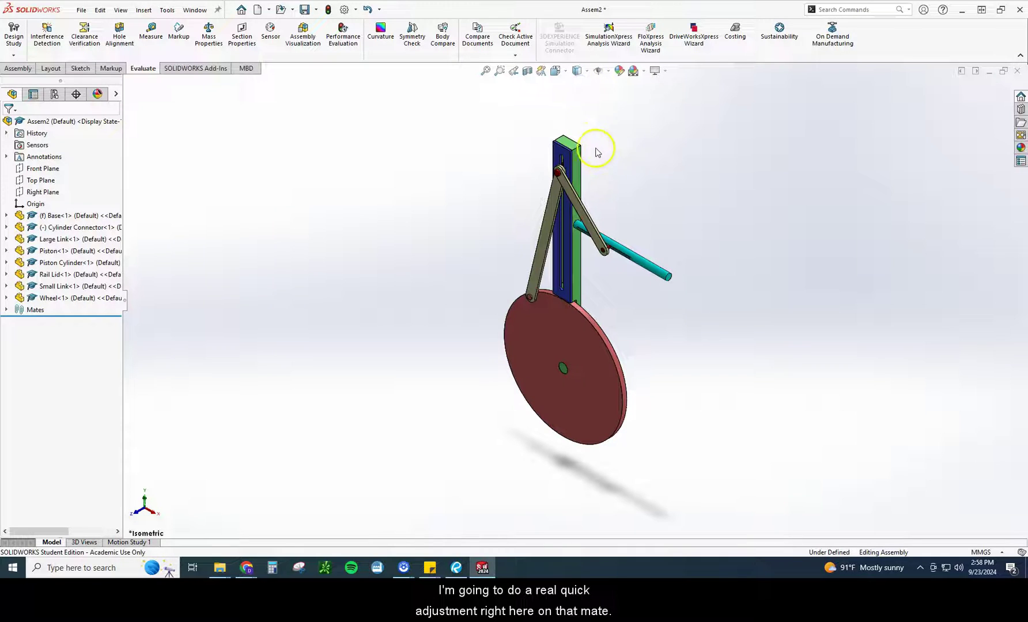
# Step: Delete the Angle1 mate between the large link and the rail lid, confirming the deletion
pyautogui.click(7, 309)
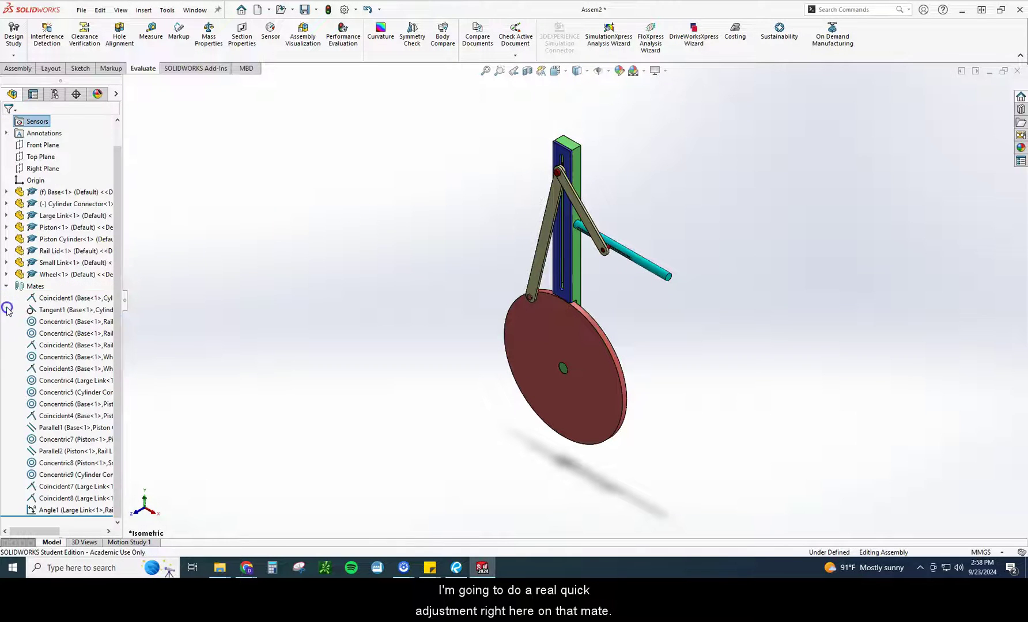
pyautogui.rightClick(83, 513)
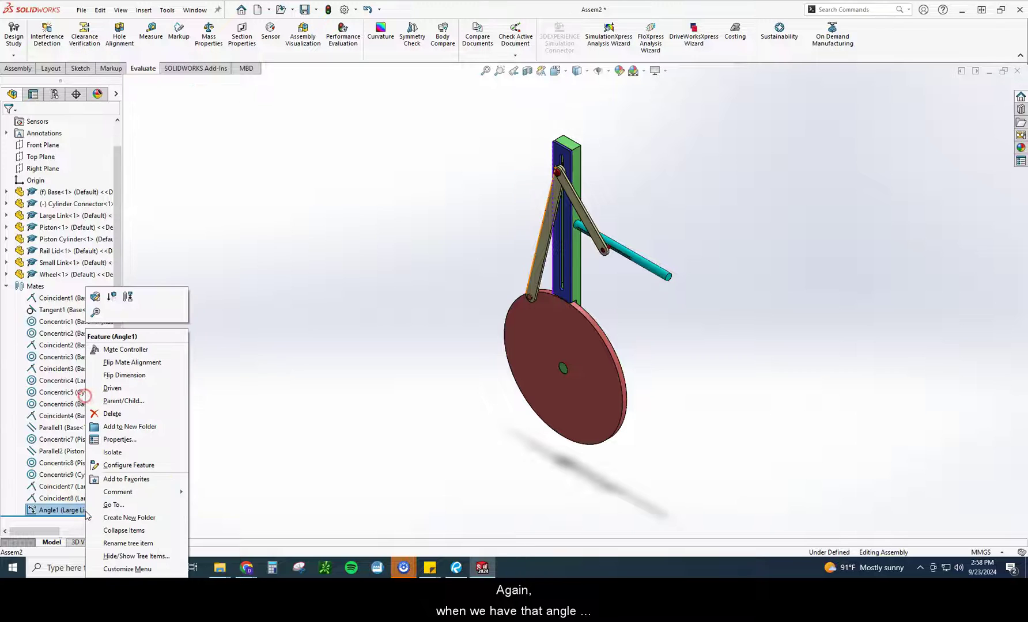
pyautogui.click(114, 415)
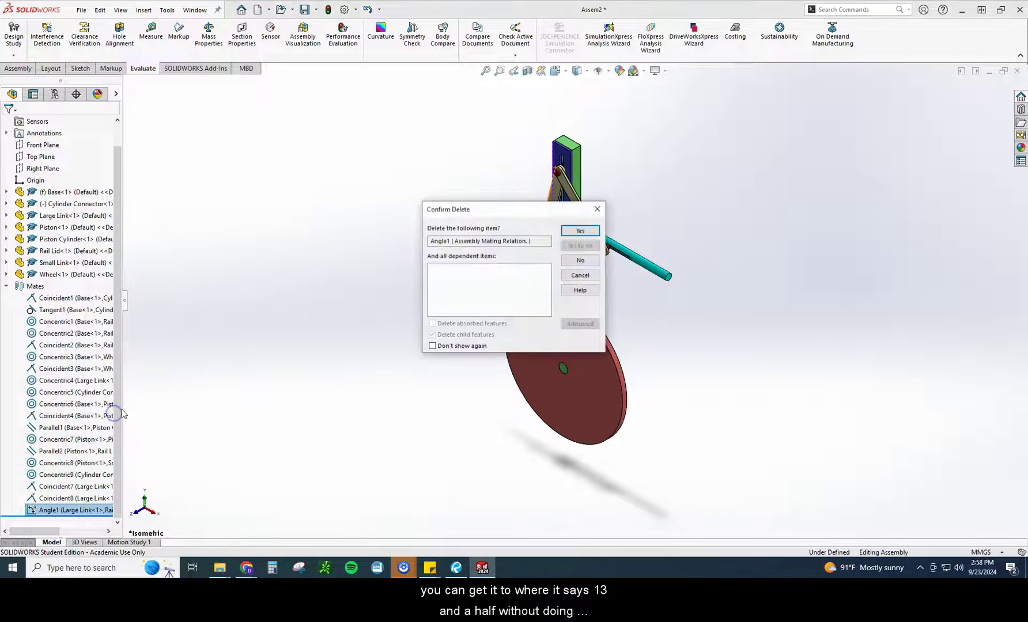
pyautogui.click(577, 230)
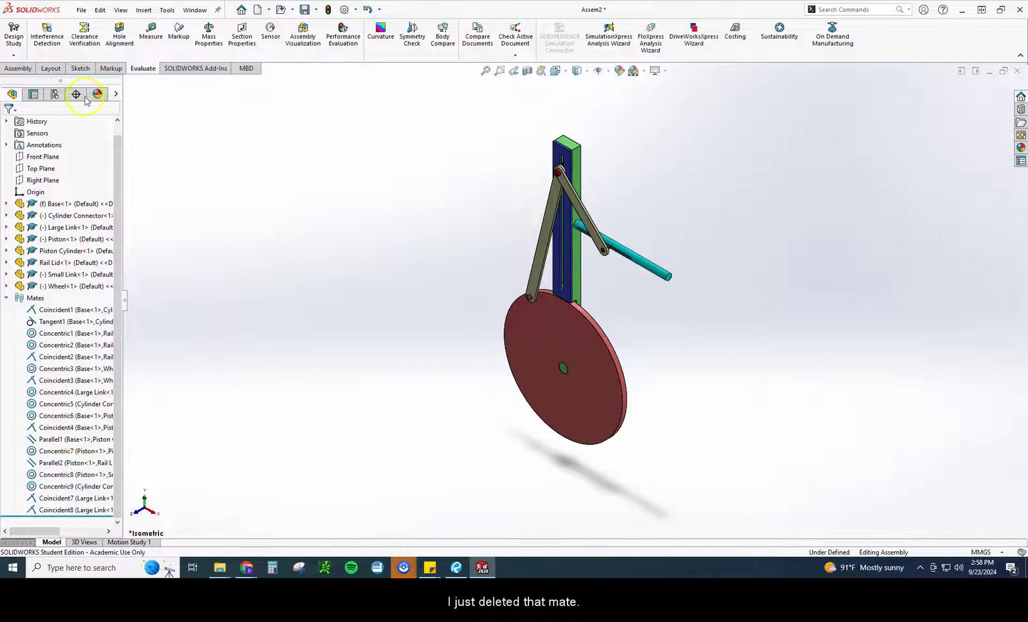
pyautogui.click(18, 68)
# Step: Add a 13.50° angle mate between the large link's front edge and the base's back edge
pyautogui.click(89, 50)
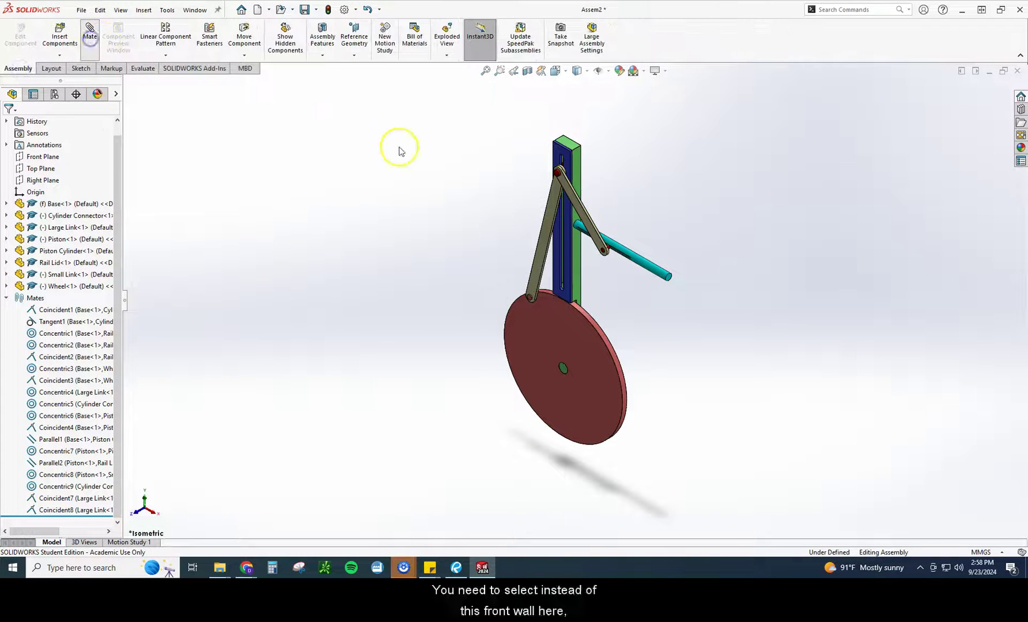
pyautogui.scroll(-8, 535, 266)
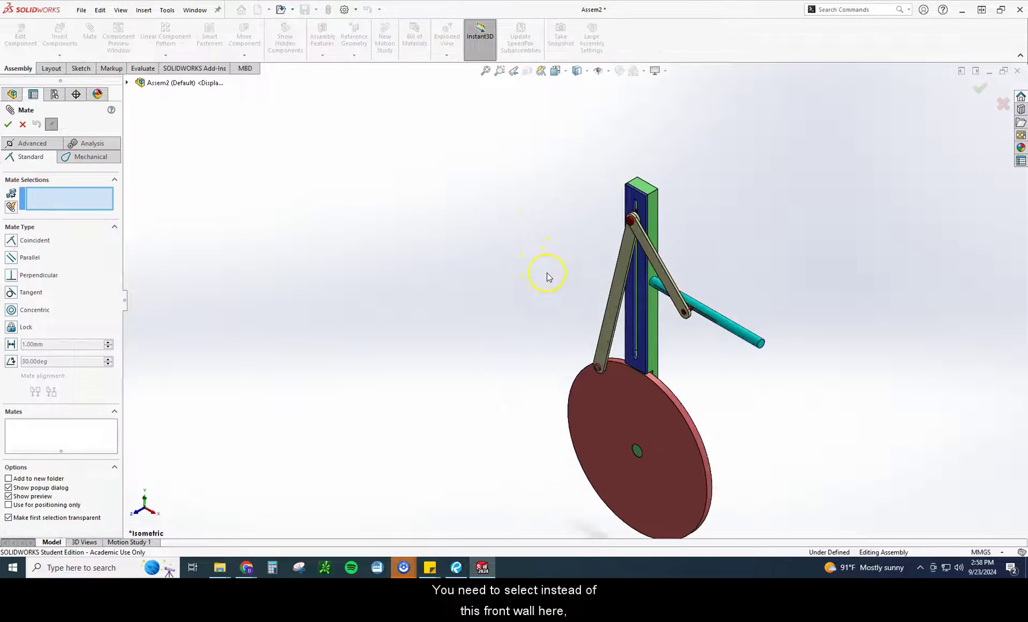
pyautogui.moveTo(659, 268); pyautogui.dragTo(673, 280, button='middle')
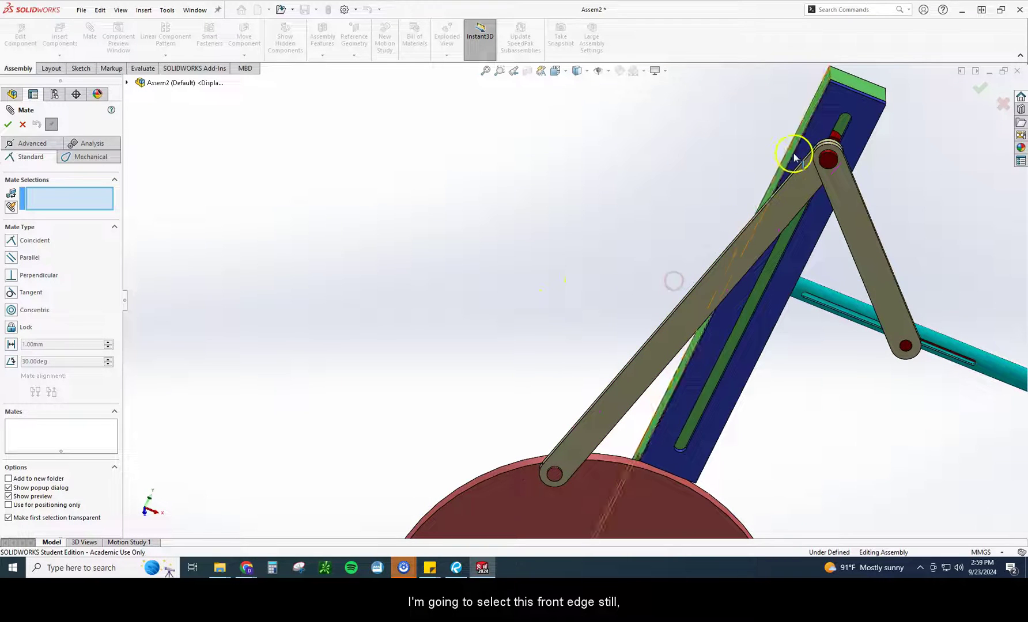
pyautogui.click(791, 183)
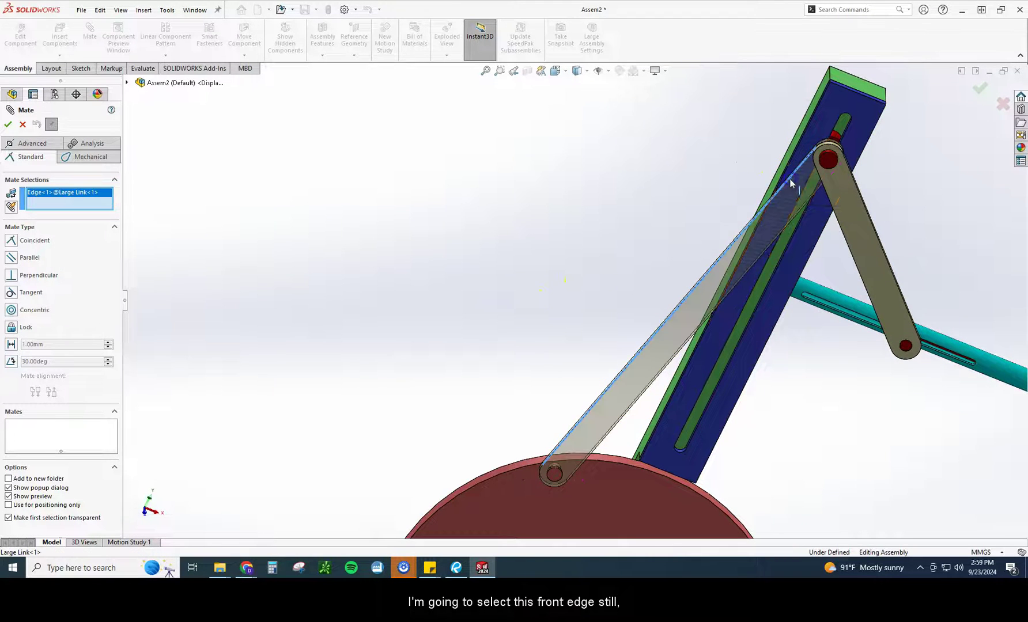
pyautogui.scroll(-5, 749, 218)
pyautogui.moveTo(513, 230); pyautogui.dragTo(650, 210, button='middle')
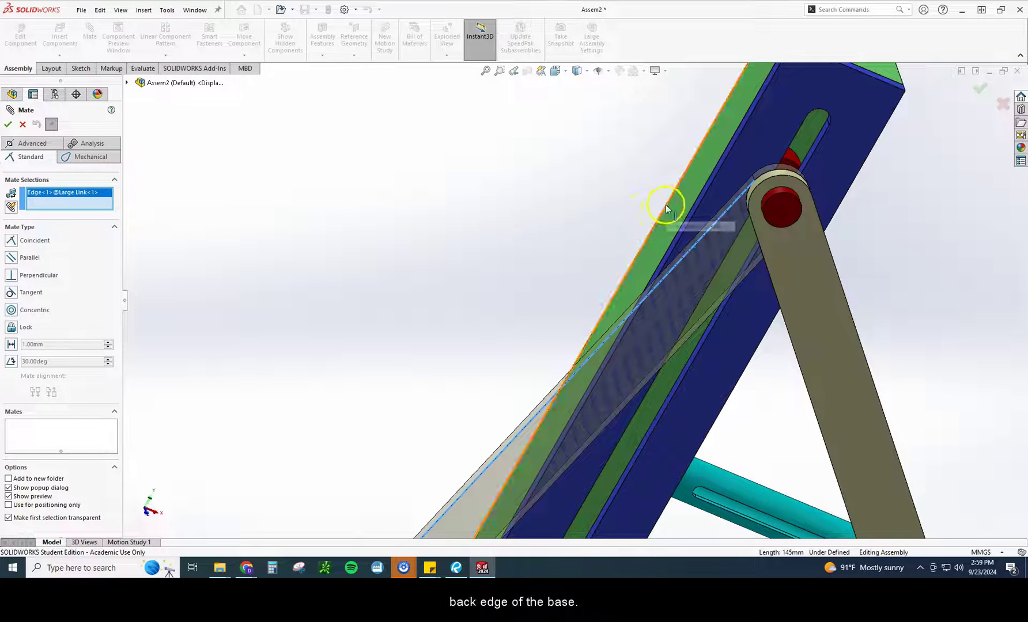
pyautogui.click(665, 202)
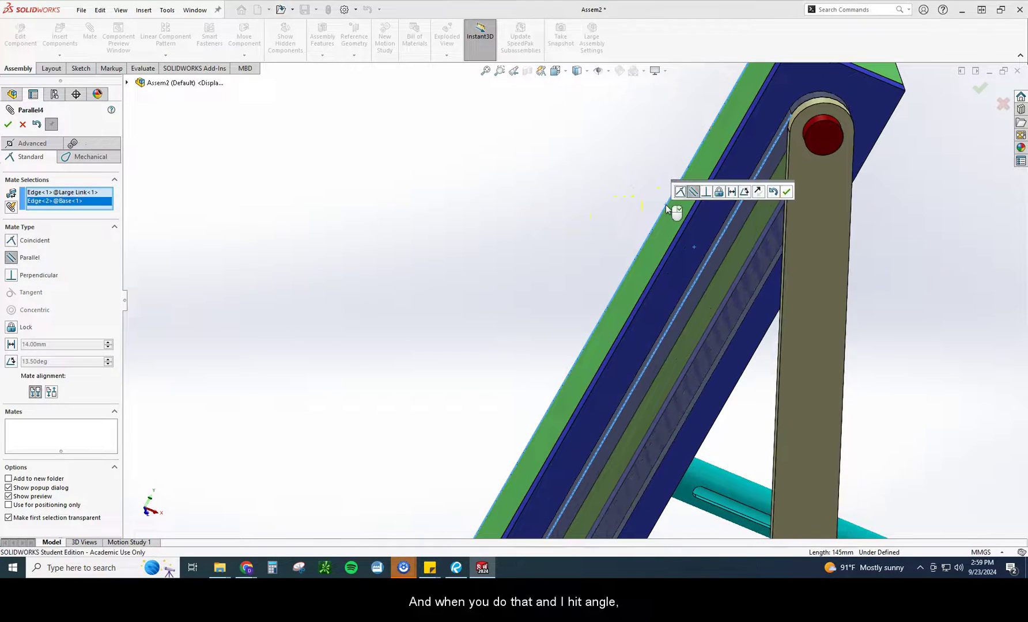
pyautogui.click(744, 191)
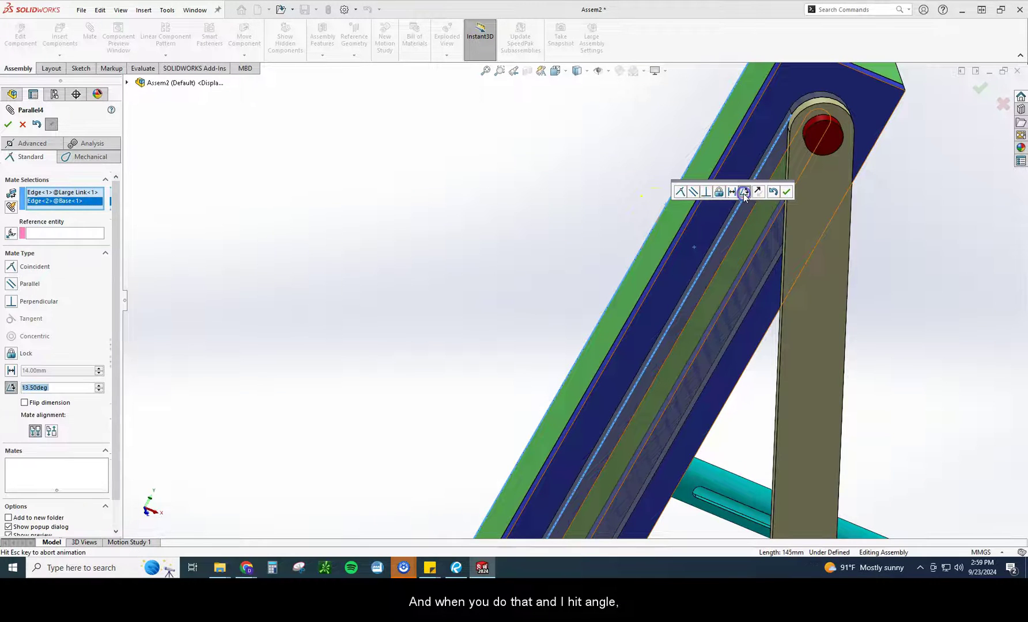
pyautogui.click(727, 208)
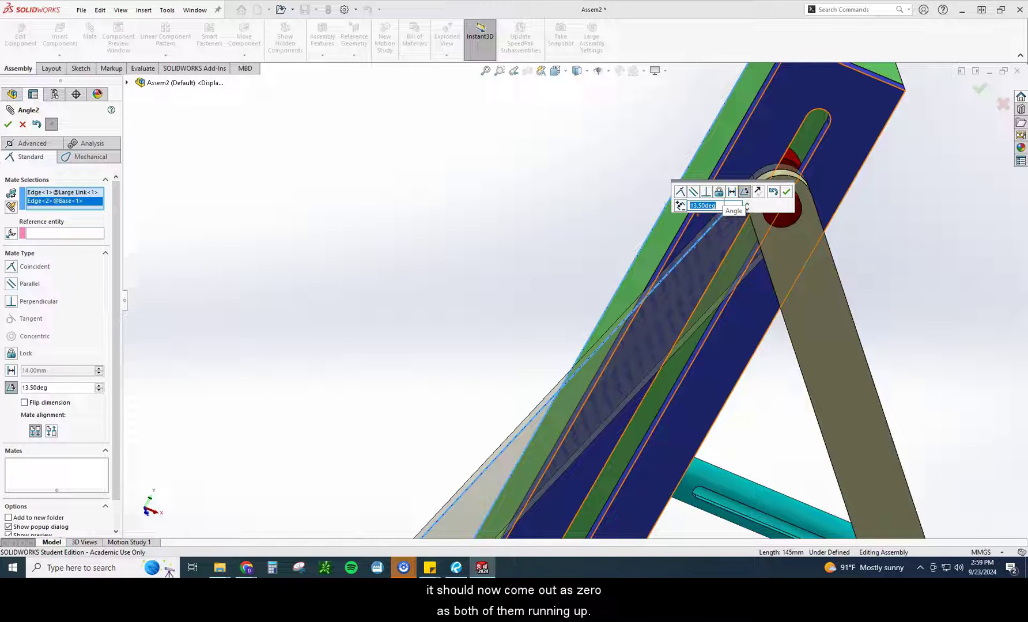
pyautogui.click(785, 192)
pyautogui.click(8, 124)
pyautogui.scroll(3, 489, 196)
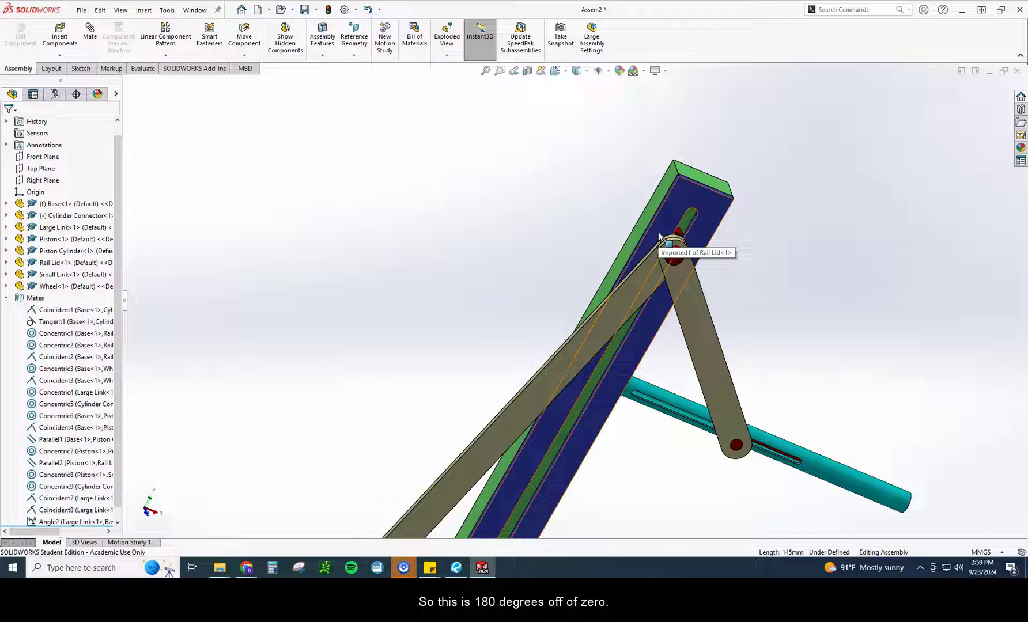
# Step: Show the assembly in Isometric view, briefly highlighting the rail lid edge, then deselect
pyautogui.click(603, 222)
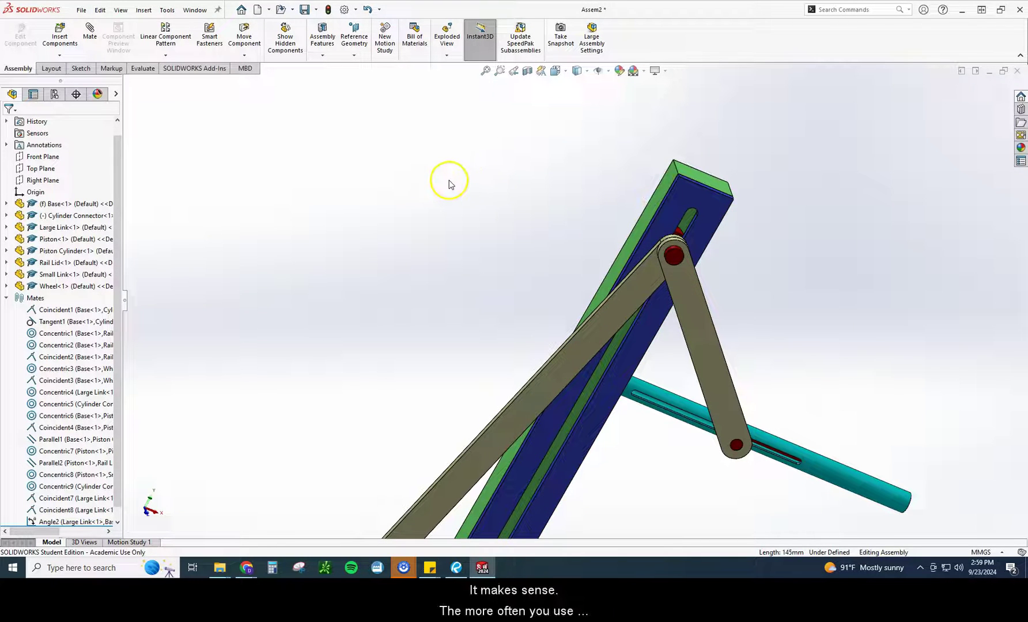
pyautogui.click(555, 70)
pyautogui.click(616, 102)
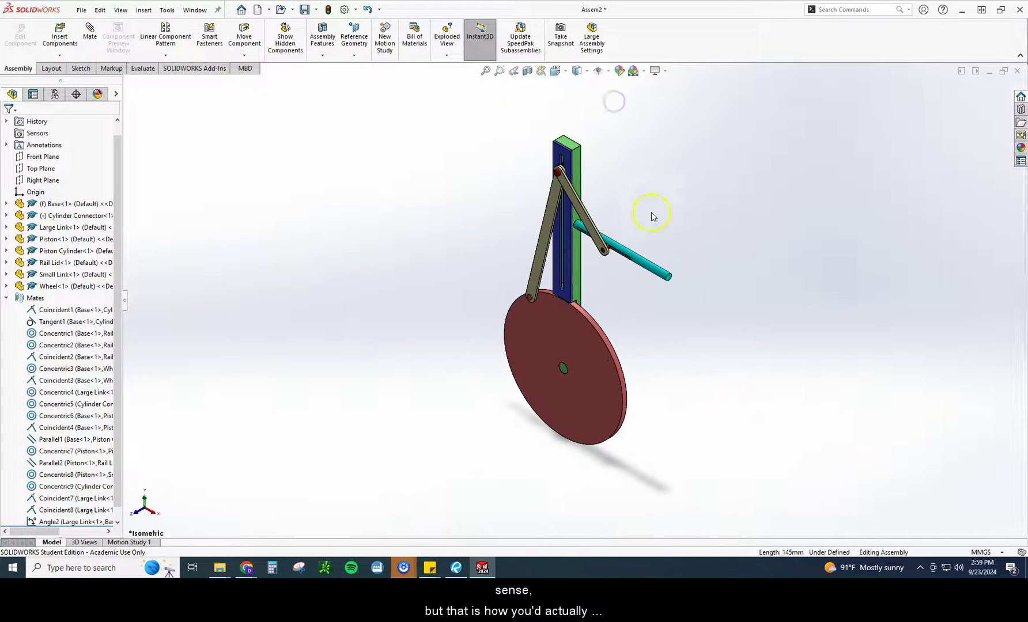
pyautogui.click(570, 172)
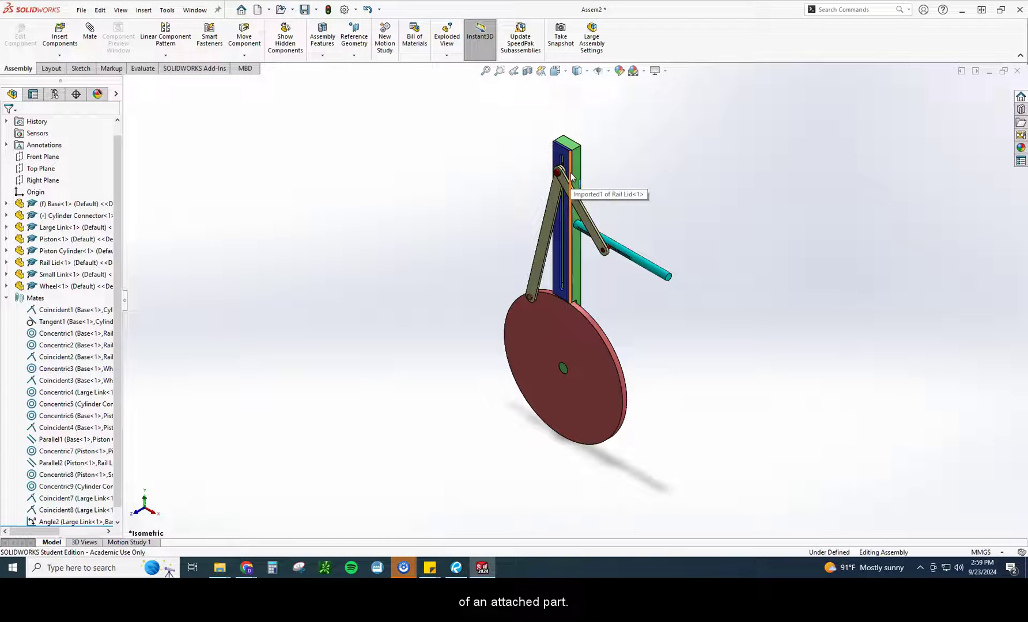
pyautogui.click(625, 185)
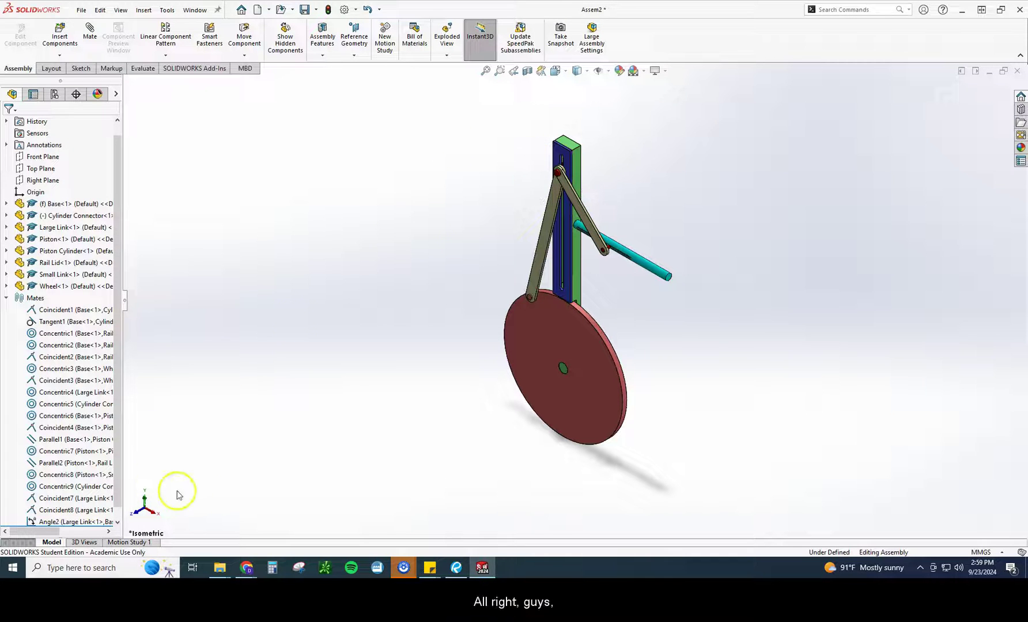